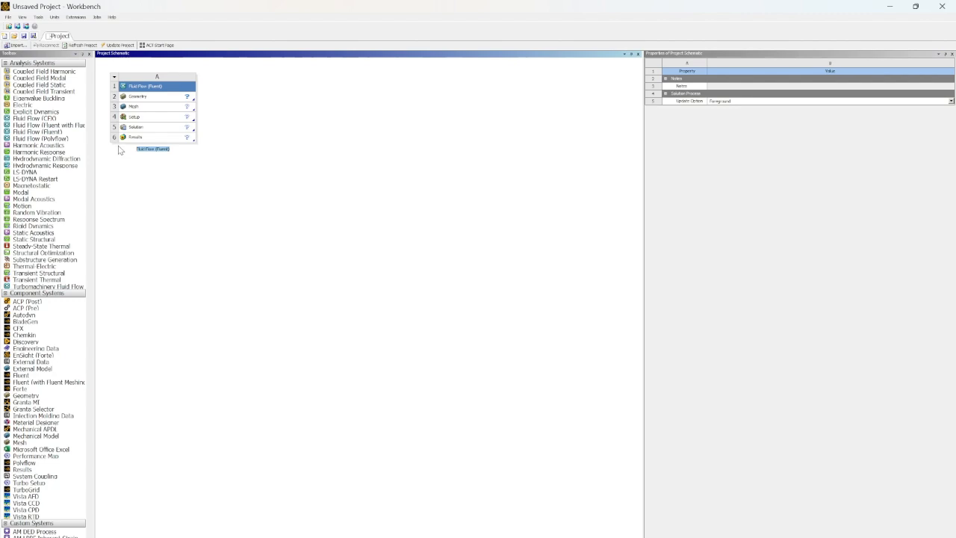
- Open the geometry of the Fluid Flow (Fluent) system in DesignModeler
{"action": "left_click", "coordinate": [165, 100]}
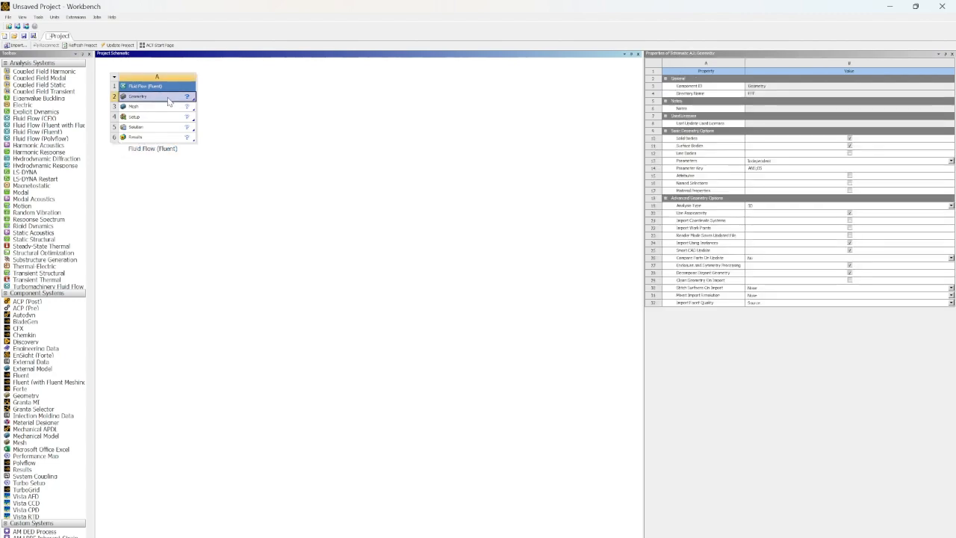
{"action": "right_click", "coordinate": [168, 101]}
{"action": "left_click", "coordinate": [222, 122]}
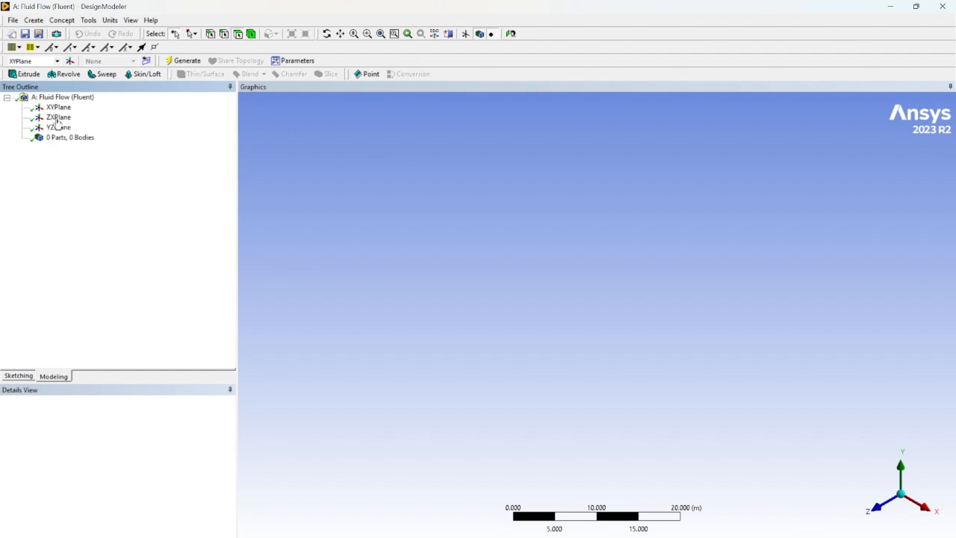
- Sketch a rectangle about 17.6 m by 8.6 m on the XY plane with one corner at the origin
{"action": "left_click", "coordinate": [25, 375]}
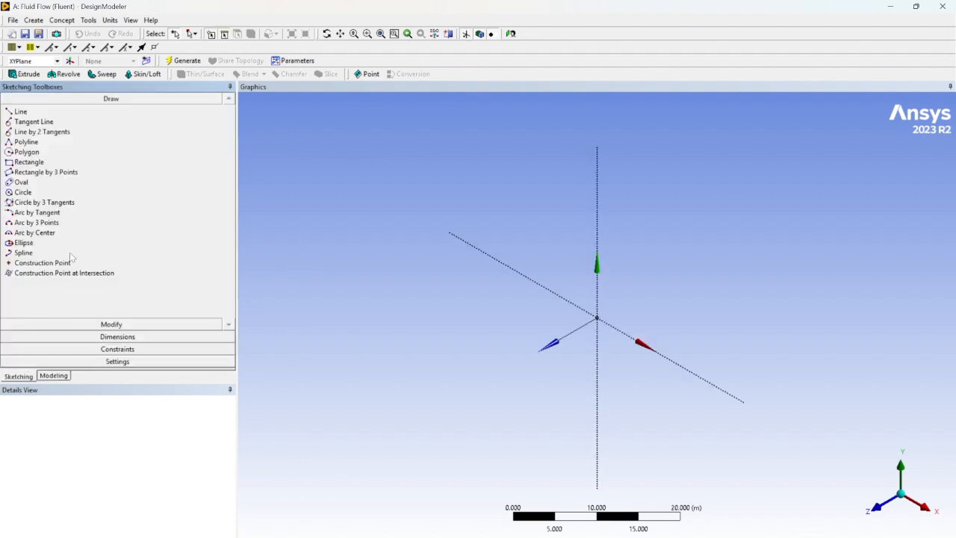
{"action": "left_click", "coordinate": [46, 162]}
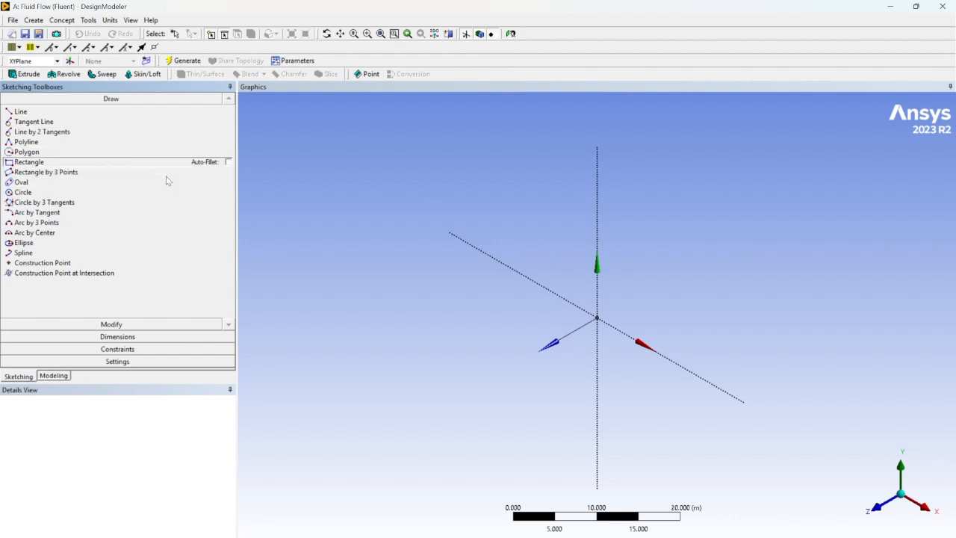
{"action": "left_click", "coordinate": [879, 507]}
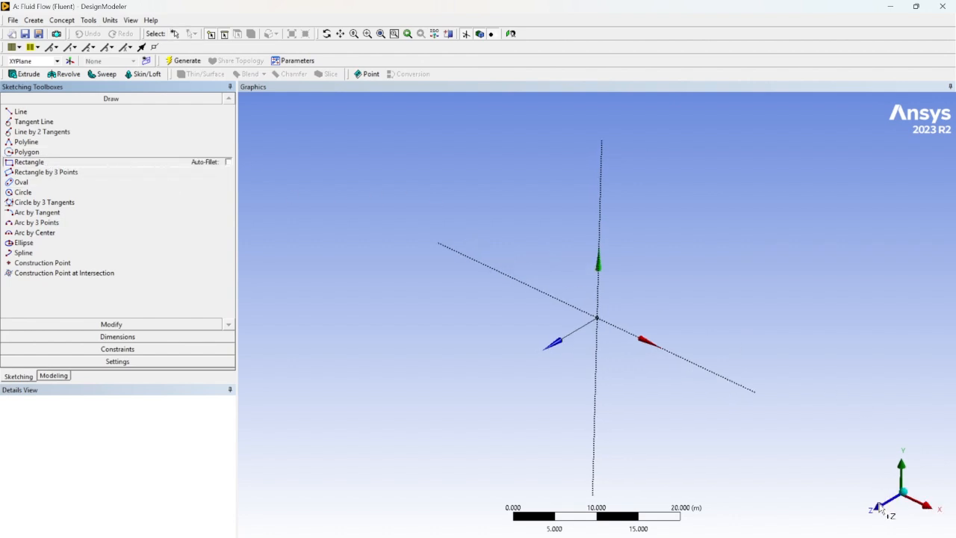
{"action": "left_click", "coordinate": [596, 318]}
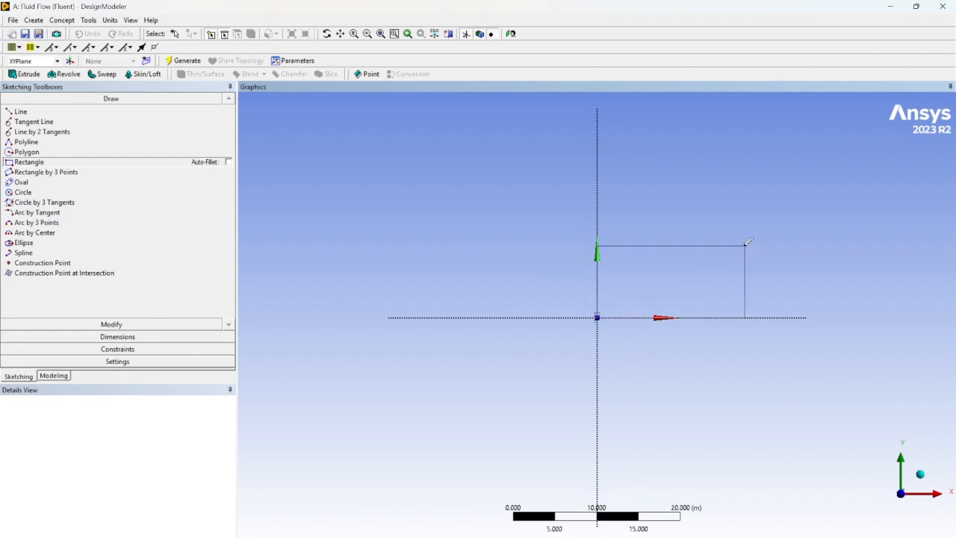
{"action": "left_click", "coordinate": [744, 246]}
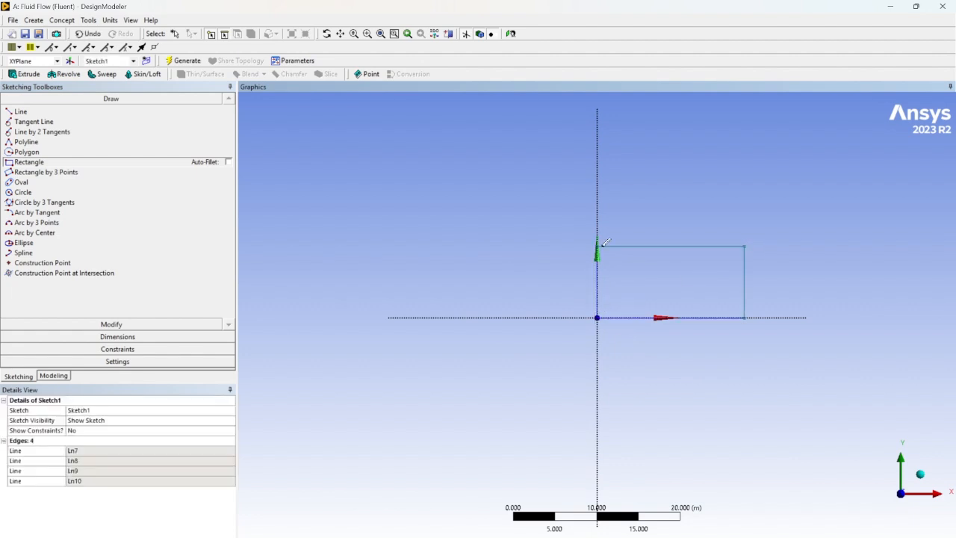
- Add general dimensions to the rectangle's upper horizontal edge and its vertical edge away from the origin
{"action": "left_click", "coordinate": [117, 336]}
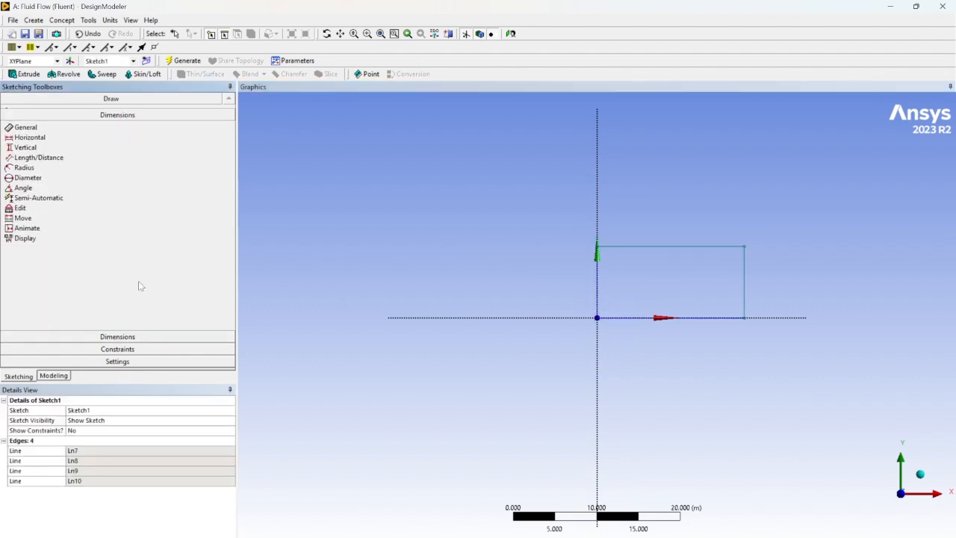
{"action": "left_click", "coordinate": [663, 245]}
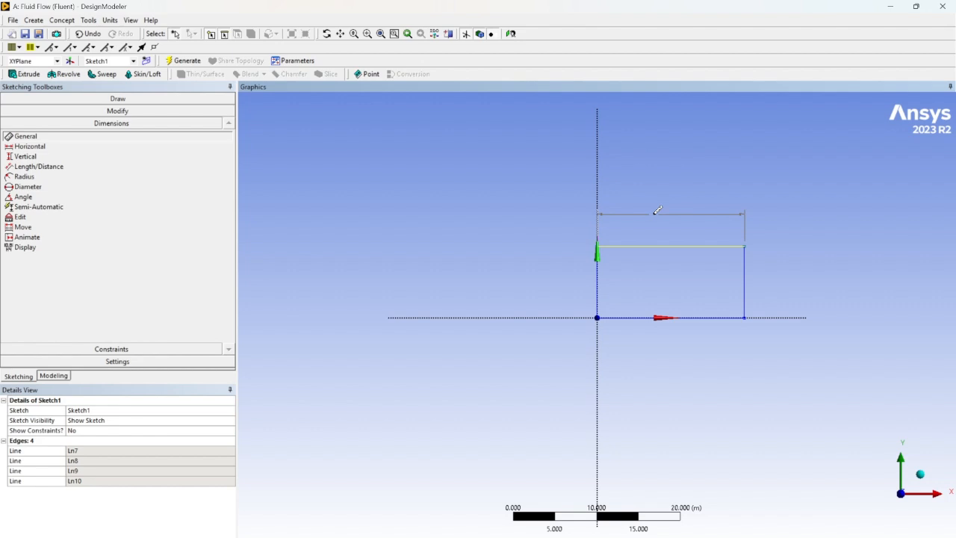
{"action": "left_click", "coordinate": [667, 214]}
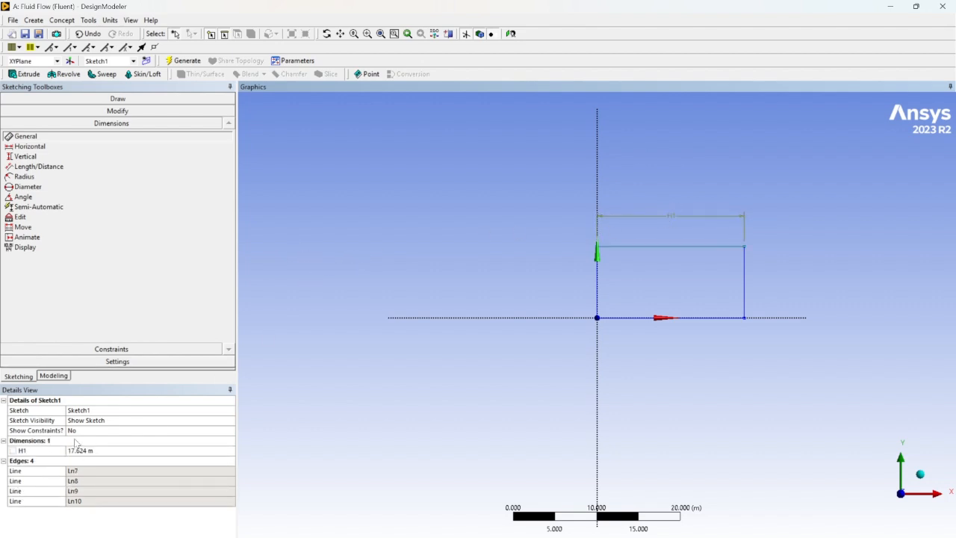
{"action": "left_click", "coordinate": [101, 450]}
{"action": "type", "text": "100"}
{"action": "key", "text": "Return"}
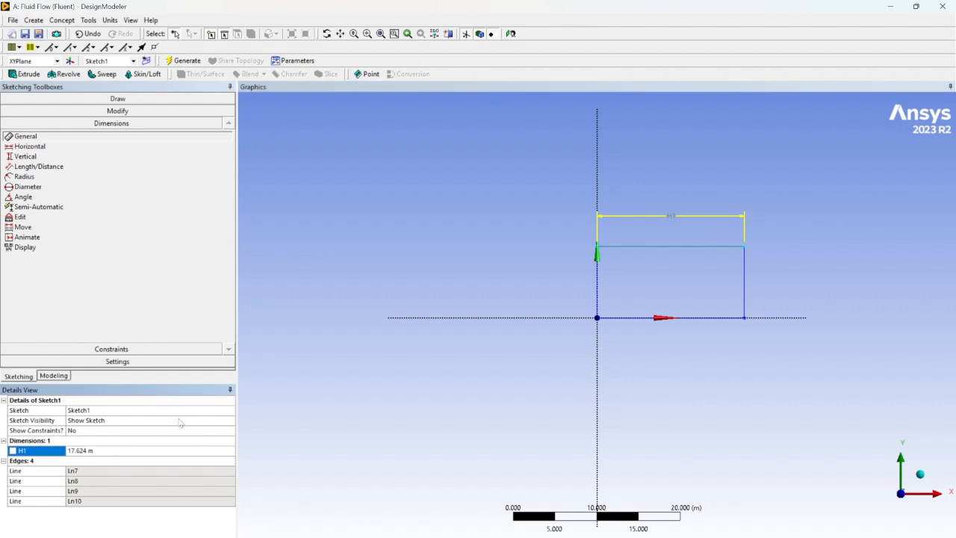
{"action": "left_click", "coordinate": [599, 296]}
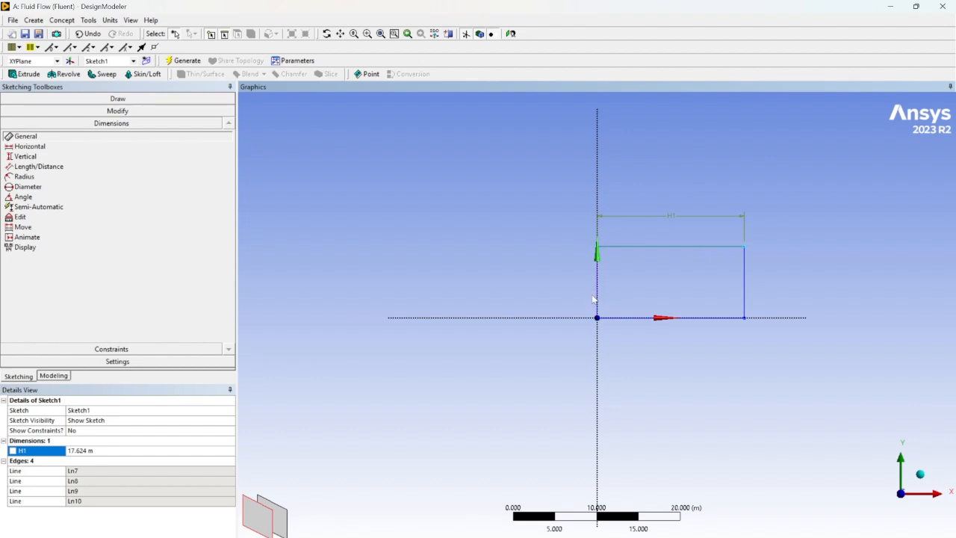
{"action": "left_click", "coordinate": [749, 293]}
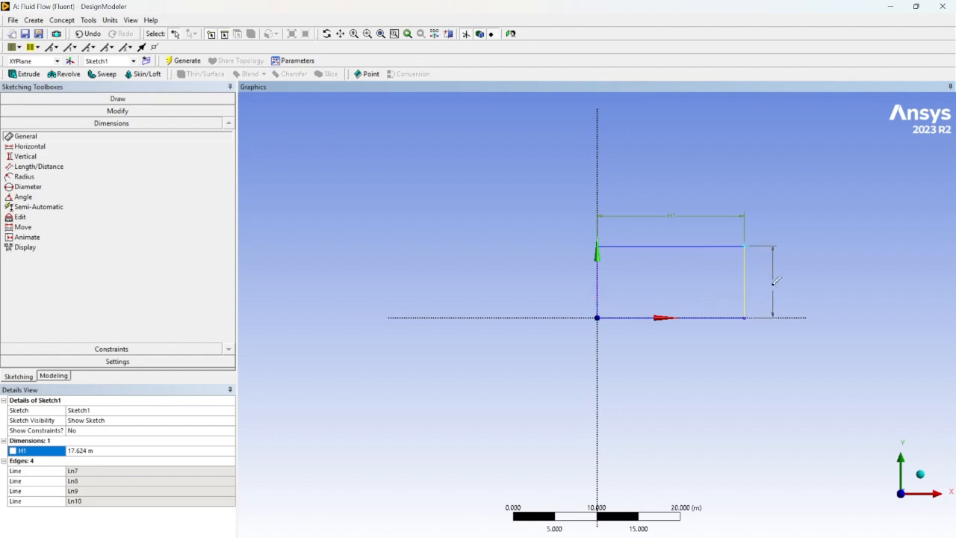
{"action": "left_click", "coordinate": [771, 287]}
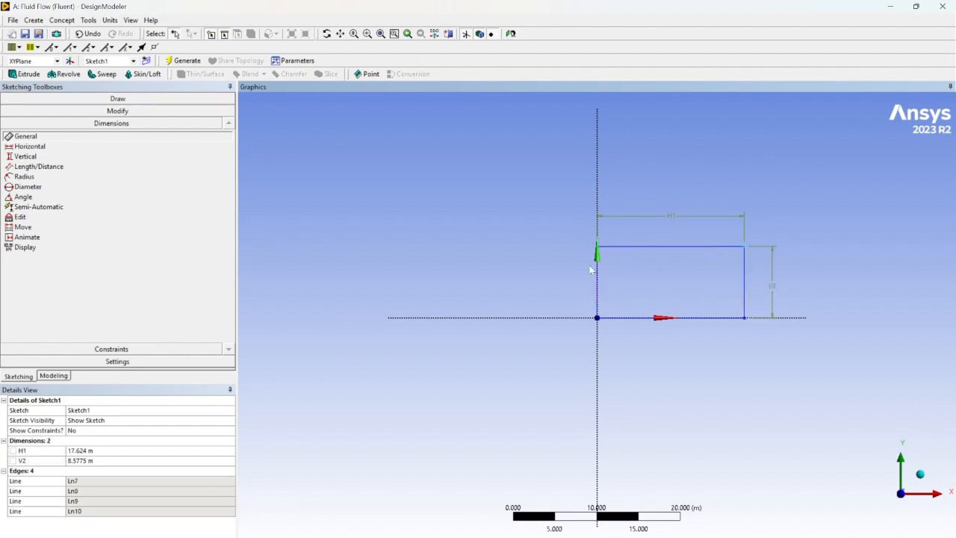
- Set the rectangle's horizontal dimension to 1 m, change it to 0.5 m, and set the vertical dimension to 1 m
{"action": "left_click", "coordinate": [102, 450]}
{"action": "type", "text": "1"}
{"action": "key", "text": "Return"}
{"action": "left_click", "coordinate": [83, 461]}
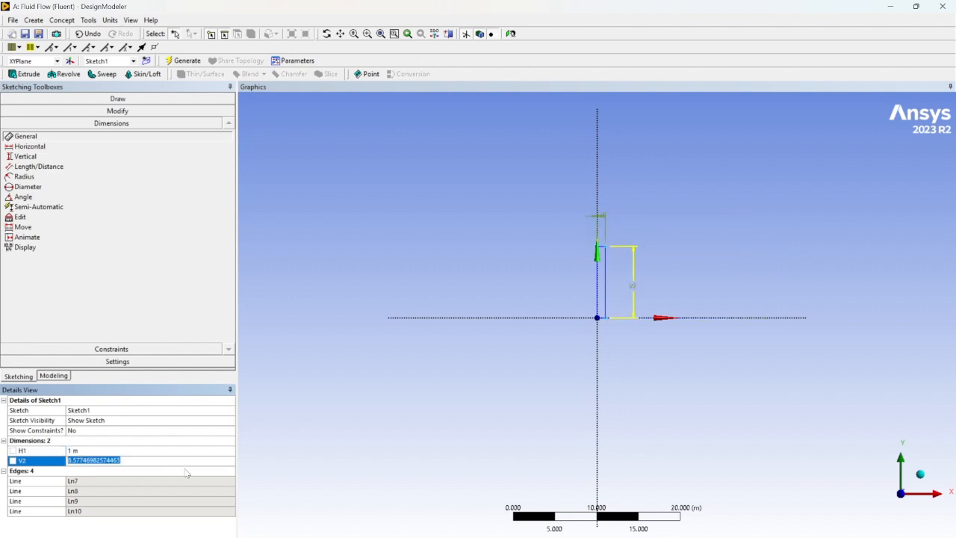
{"action": "left_click", "coordinate": [139, 451]}
{"action": "type", "text": "0.5"}
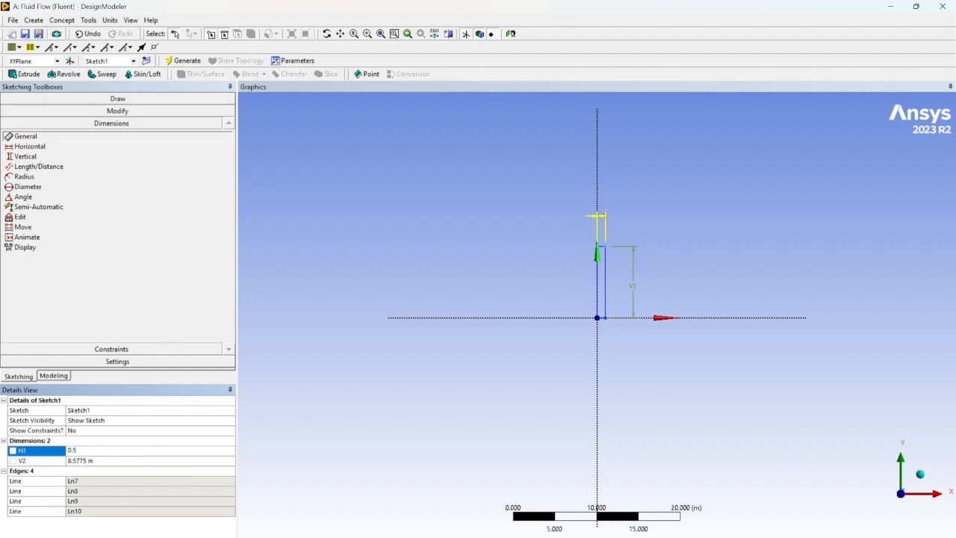
{"action": "key", "text": "Return"}
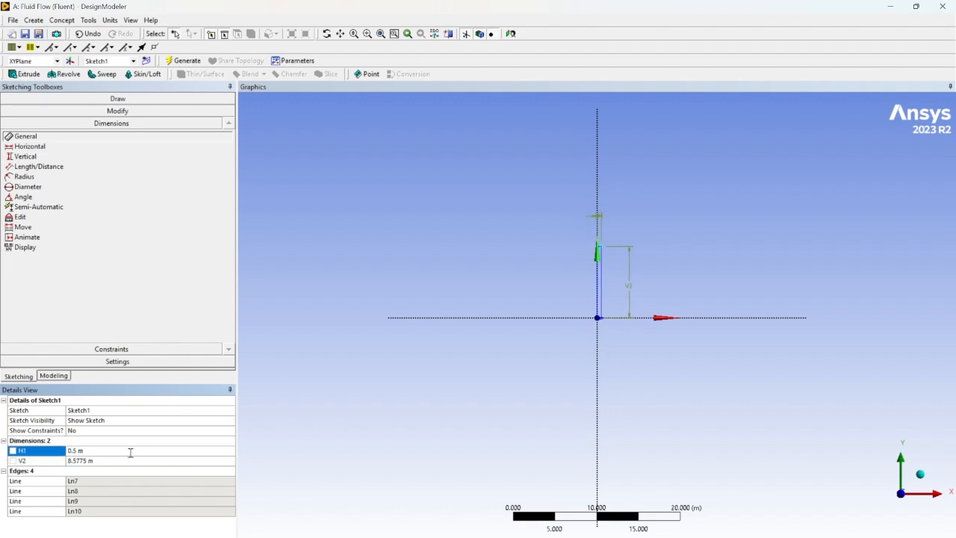
{"action": "left_click", "coordinate": [109, 461]}
{"action": "type", "text": "1"}
{"action": "key", "text": "Return"}
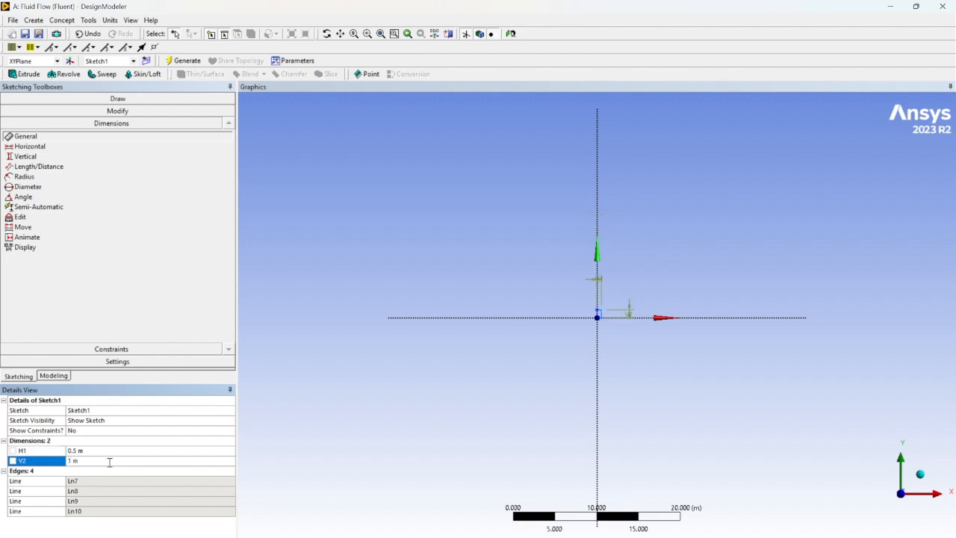
- Set the rectangle's horizontal dimension to 1 m and its vertical dimension to 0.5 m
{"action": "scroll", "coordinate": [607, 313], "scroll_direction": "up", "scroll_amount": 10}
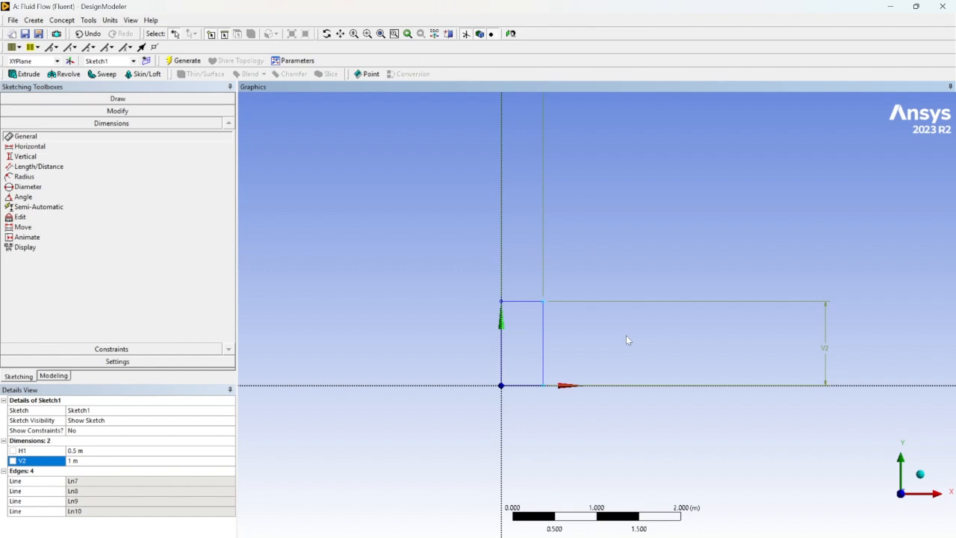
{"action": "right_click_drag", "start_coordinate": [433, 273], "coordinate": [638, 426]}
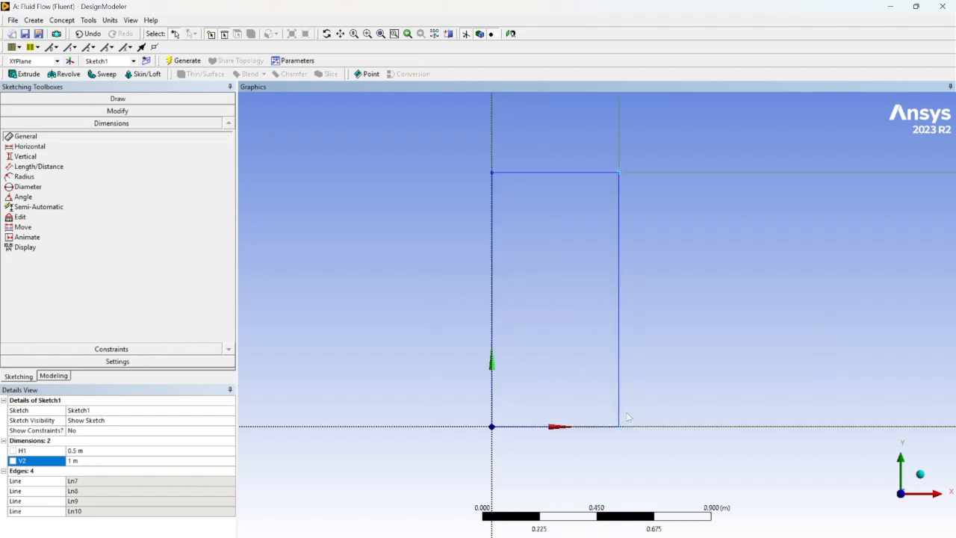
{"action": "left_click", "coordinate": [79, 452]}
{"action": "type", "text": "1"}
{"action": "key", "text": "Return"}
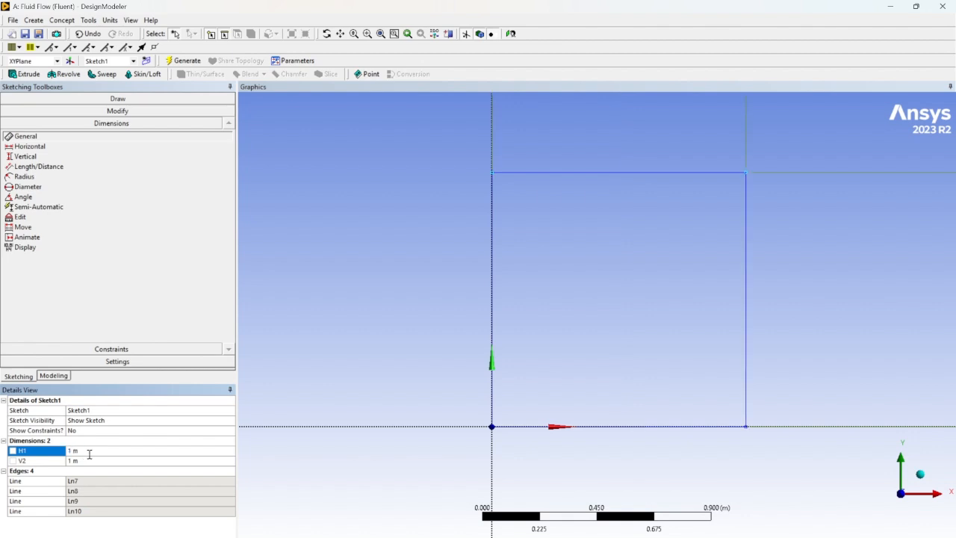
{"action": "left_click", "coordinate": [89, 460]}
{"action": "type", "text": "0.5"}
{"action": "key", "text": "Return"}
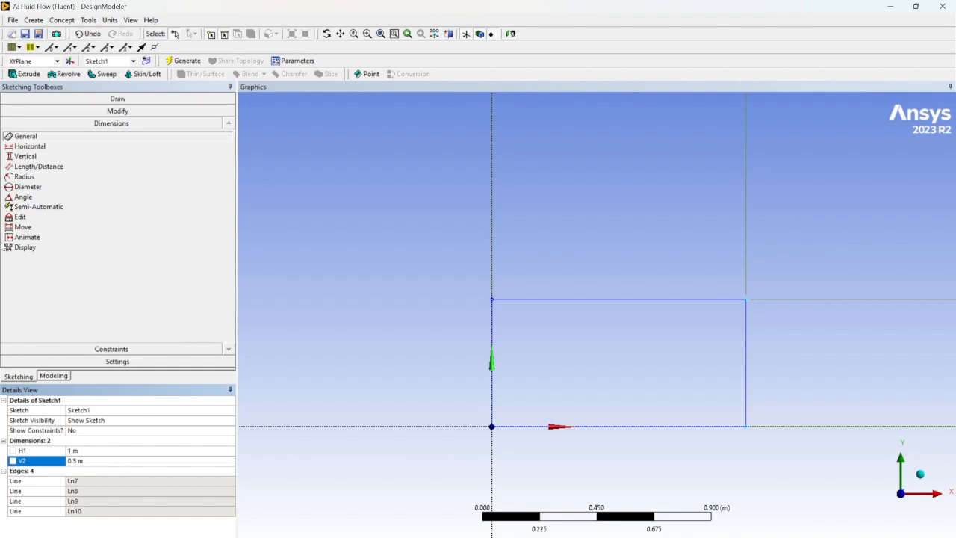
- Create a surface from the rectangle sketch with the Add Material operation and generate it
{"action": "left_click", "coordinate": [63, 21]}
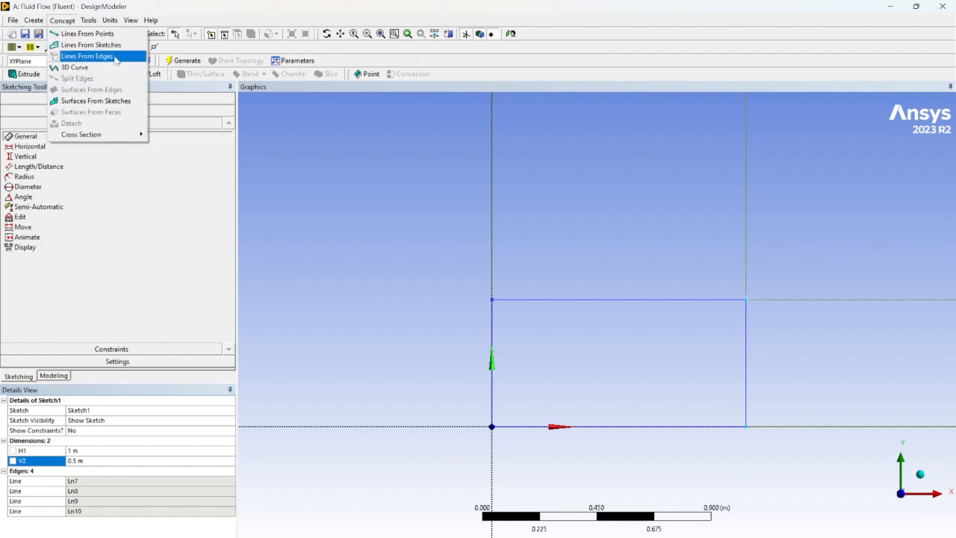
{"action": "left_click", "coordinate": [110, 101]}
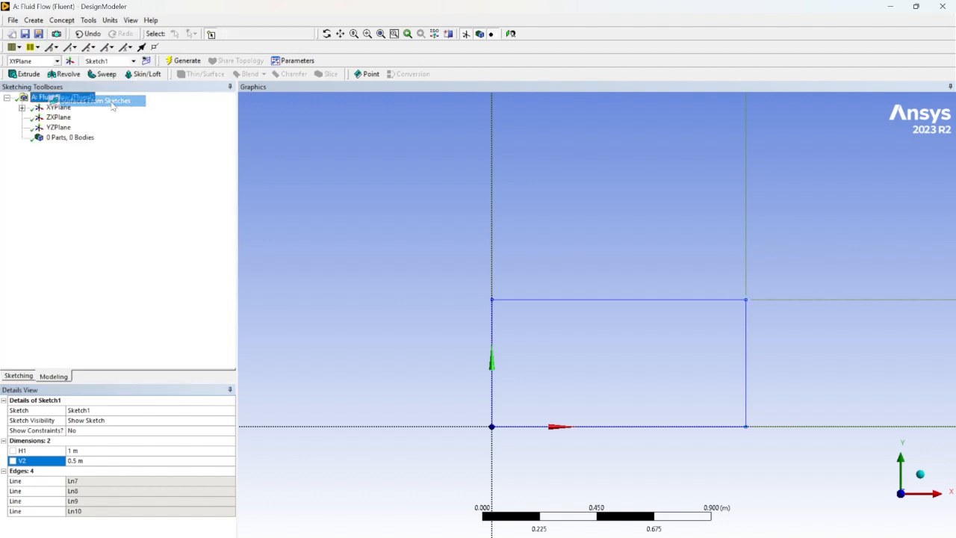
{"action": "left_click", "coordinate": [746, 382], "text": "ctrl"}
{"action": "left_click", "coordinate": [680, 425], "text": "ctrl"}
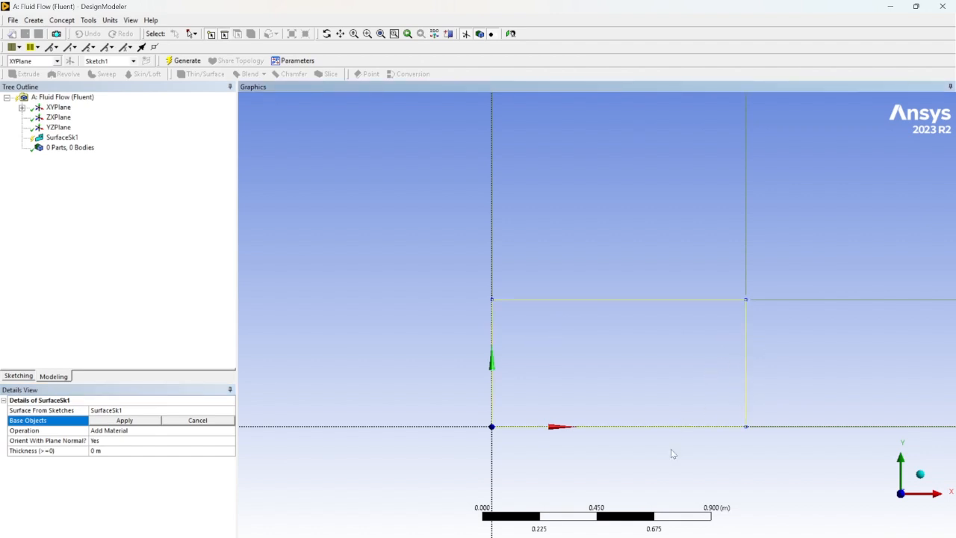
{"action": "left_click", "coordinate": [134, 422]}
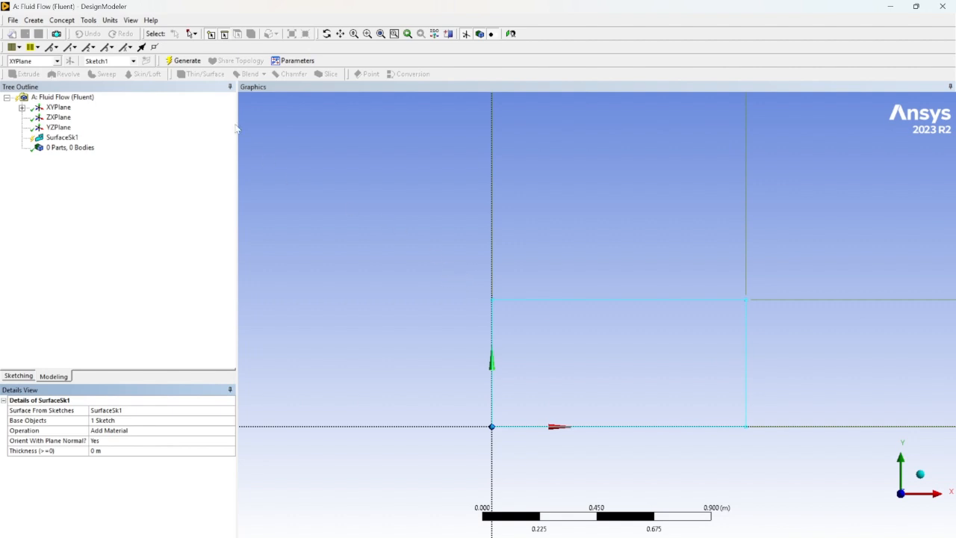
{"action": "left_click", "coordinate": [185, 60]}
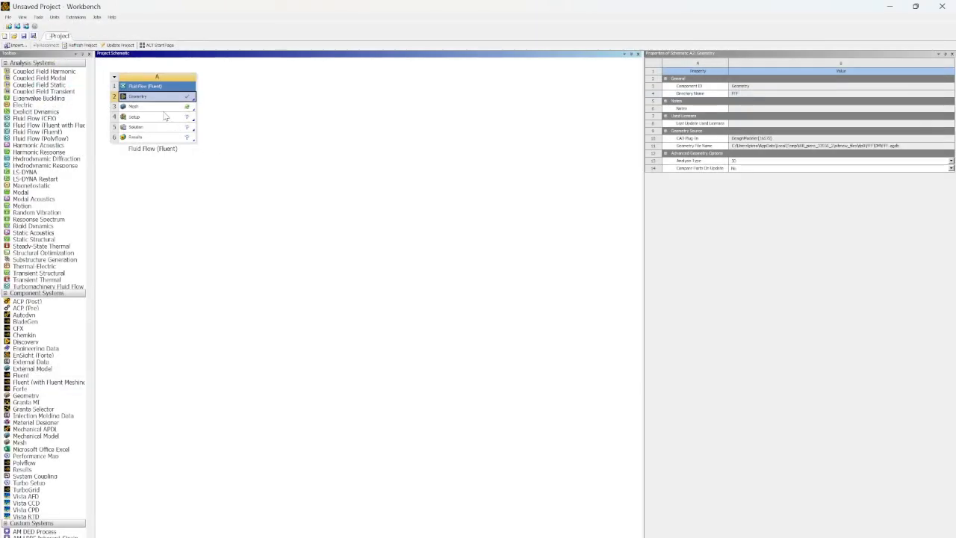
- Open the Mesh cell of the Fluid Flow (Fluent) system in the Meshing application
{"action": "double_click", "coordinate": [164, 106]}
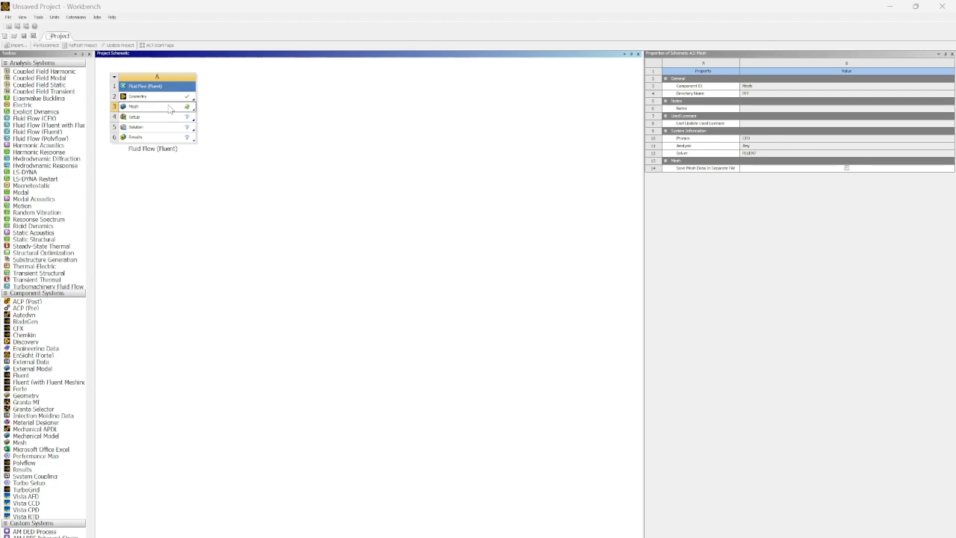
{"action": "double_click", "coordinate": [170, 110]}
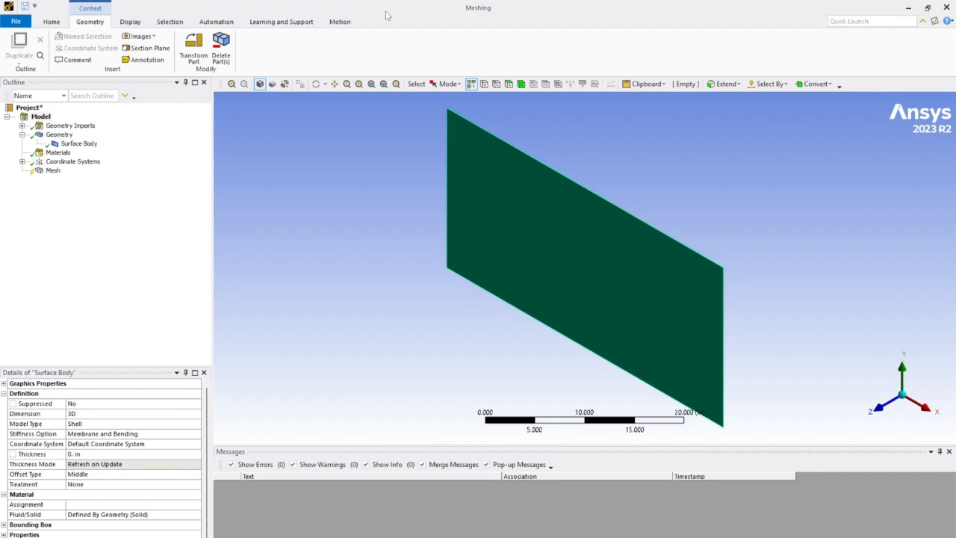
- Create a named selection "Far Field" for the upper edge of the rectangular surface
{"action": "left_click", "coordinate": [881, 412]}
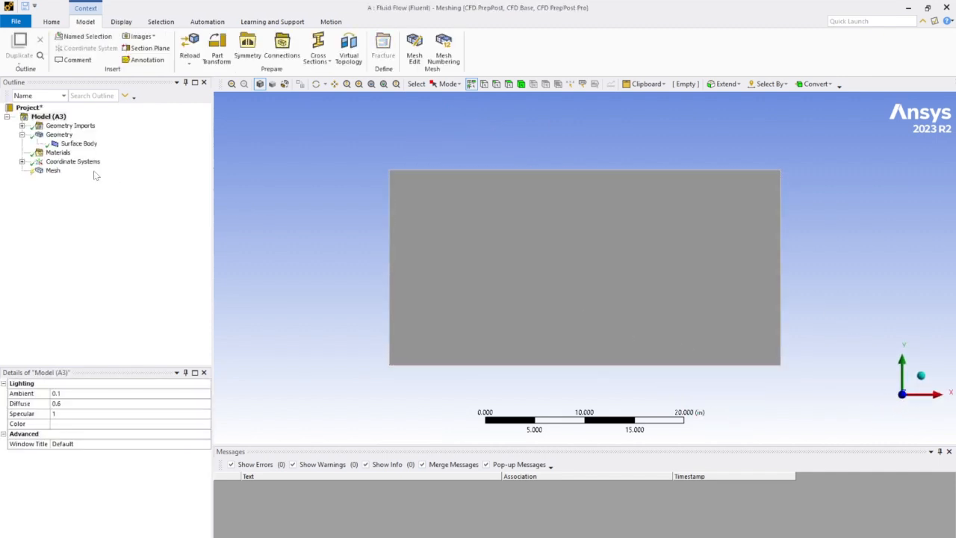
{"action": "right_click", "coordinate": [487, 172]}
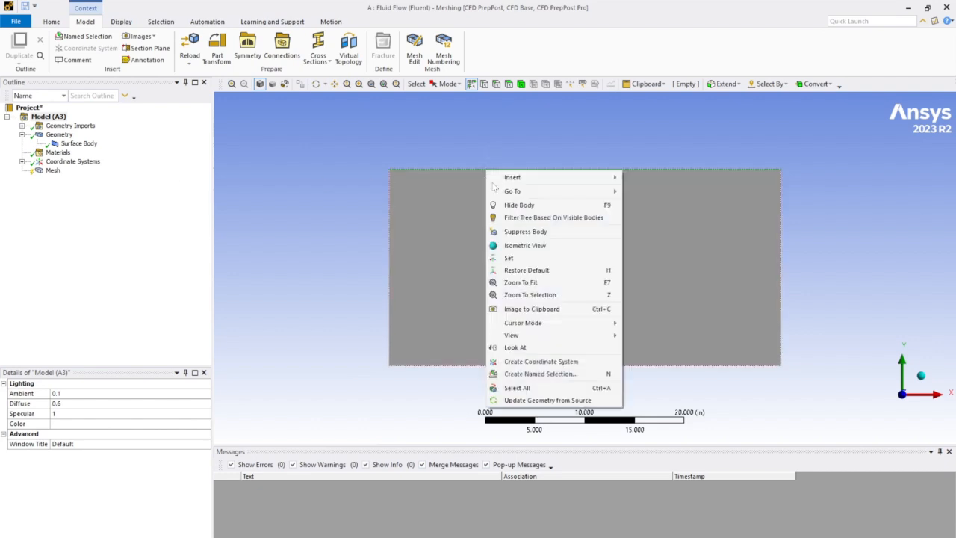
{"action": "left_click", "coordinate": [568, 374]}
{"action": "type", "text": "Far "}
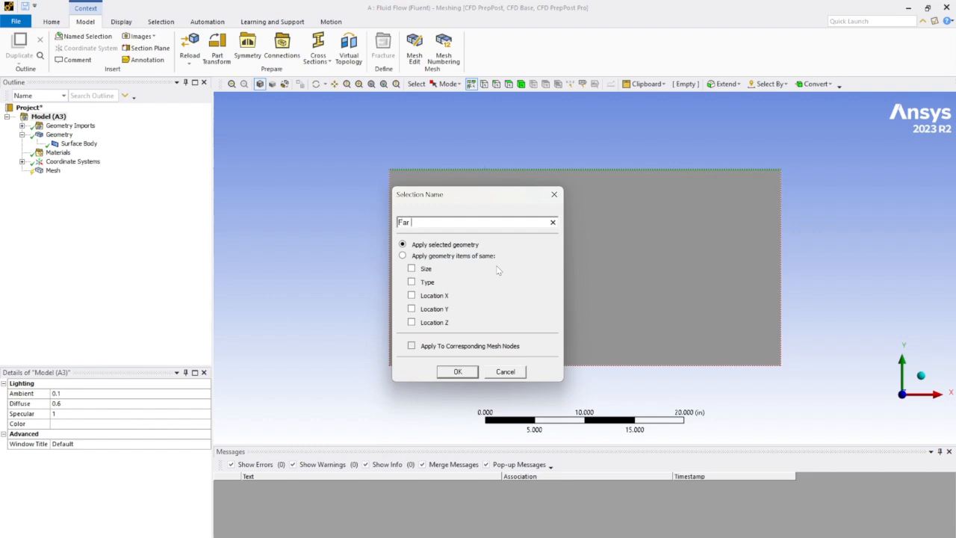
{"action": "type", "text": "Field"}
{"action": "left_click", "coordinate": [457, 373]}
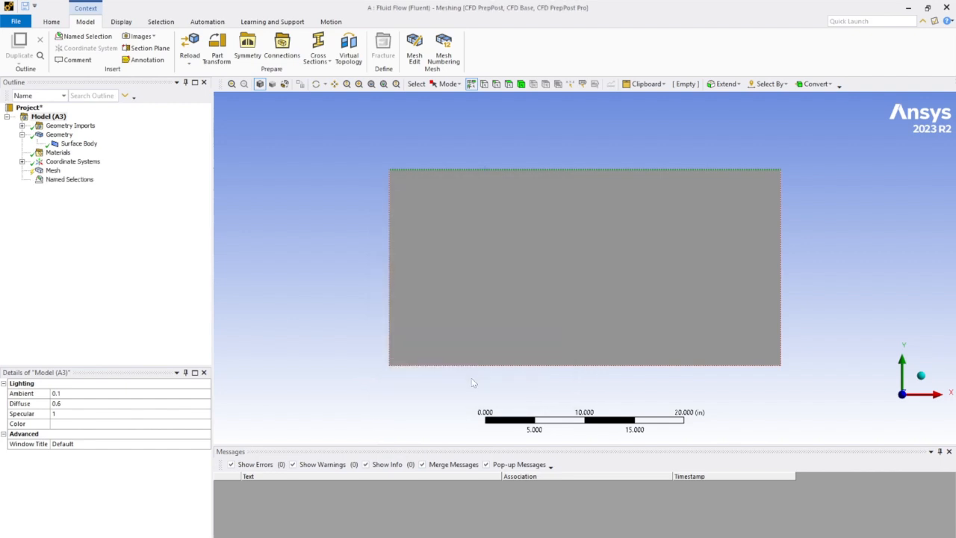
- Create a named selection "Flat Plate" for the lower edge of the rectangular surface
{"action": "left_click", "coordinate": [577, 365]}
{"action": "right_click", "coordinate": [576, 365]}
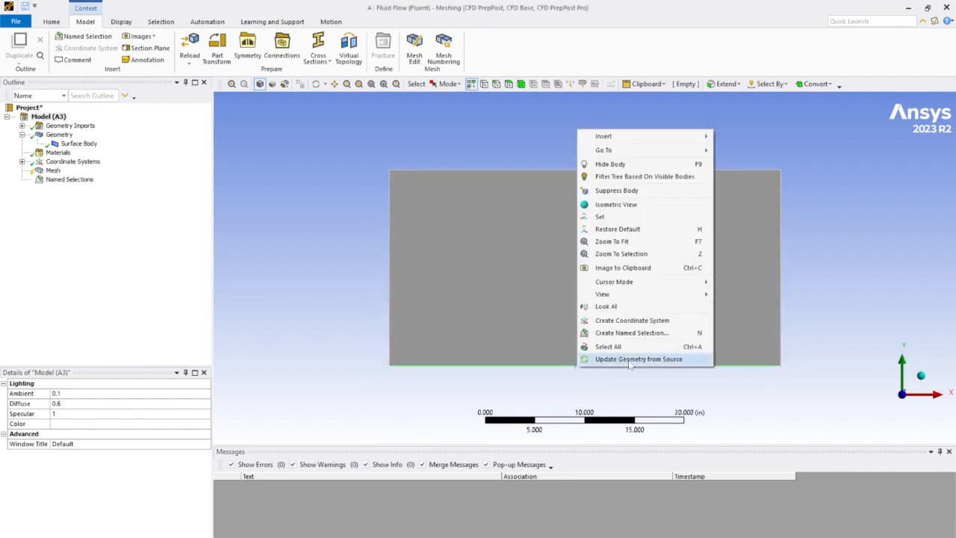
{"action": "left_click", "coordinate": [631, 332]}
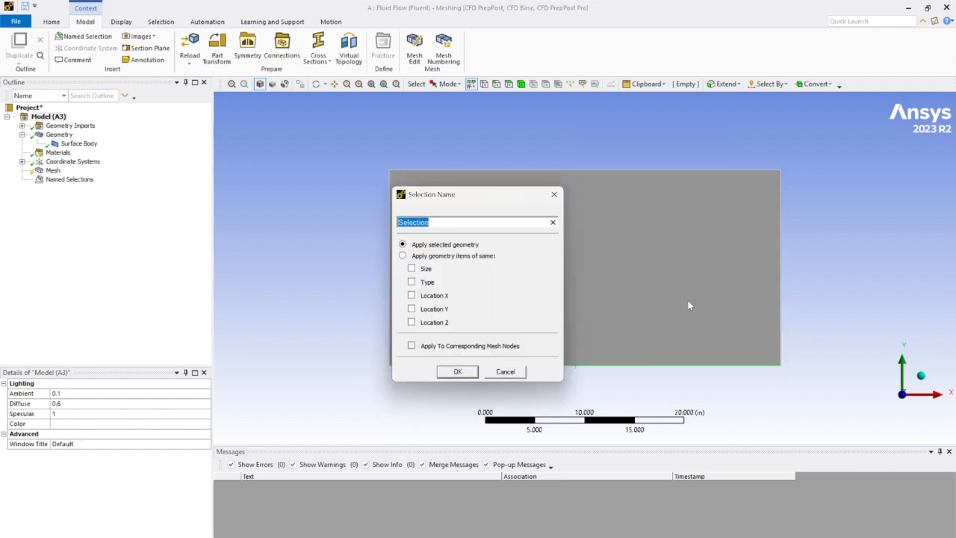
{"action": "type", "text": "Flat Plt"}
{"action": "key", "text": "BackSpace"}
{"action": "type", "text": "ate"}
{"action": "left_click", "coordinate": [457, 371]}
- Create a named selection "Inlet" for the left edge of the rectangular surface
{"action": "left_click", "coordinate": [389, 306]}
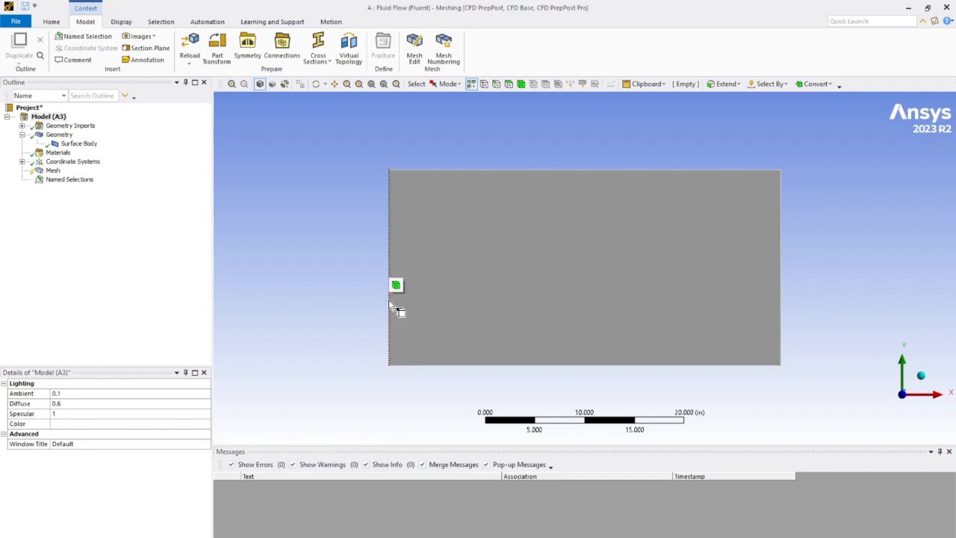
{"action": "right_click", "coordinate": [388, 305]}
{"action": "left_click", "coordinate": [448, 504]}
{"action": "key", "text": "BackSpace"}
{"action": "type", "text": "Inlet"}
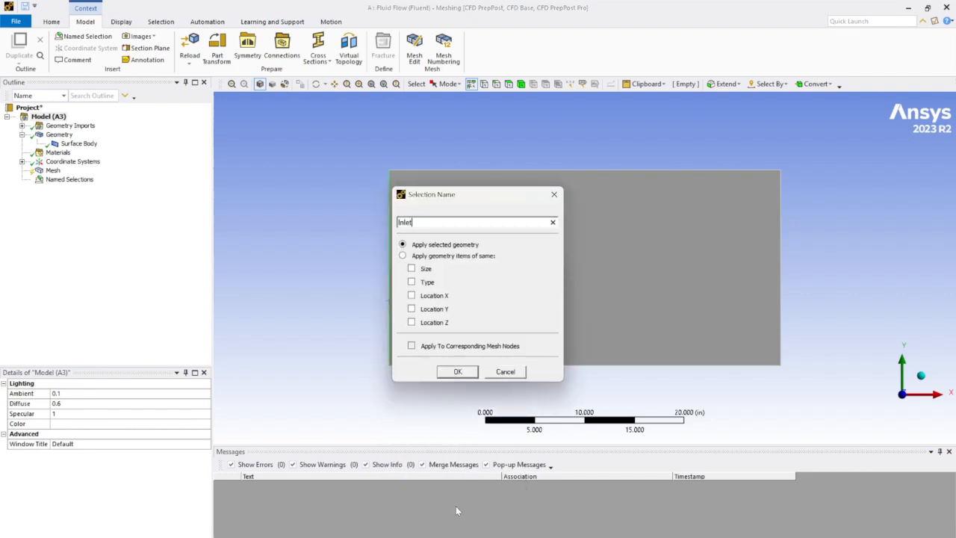
{"action": "left_click", "coordinate": [457, 371]}
- Create a named selection "Outlet" for the right edge of the rectangular surface
{"action": "left_click", "coordinate": [781, 284]}
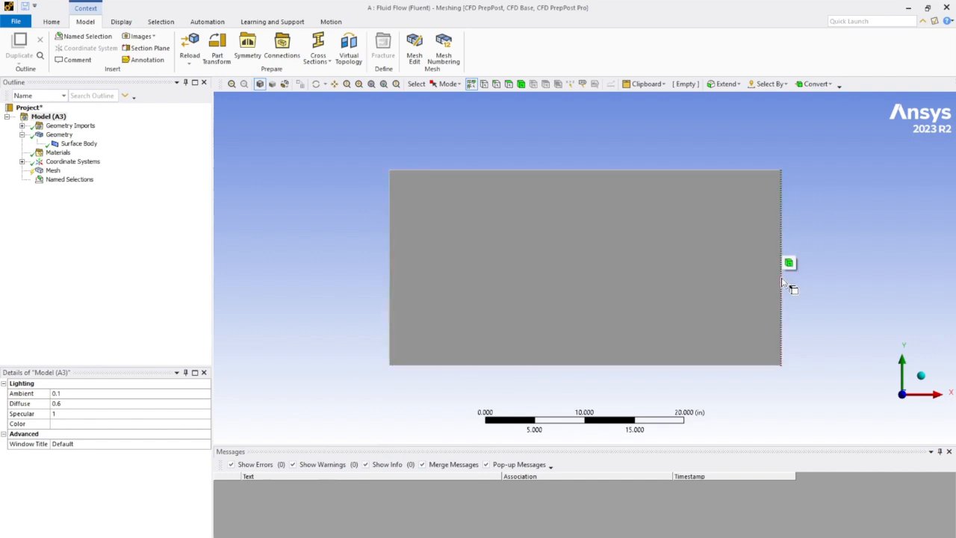
{"action": "right_click", "coordinate": [781, 281]}
{"action": "left_click", "coordinate": [835, 481]}
{"action": "type", "text": "Outlet"}
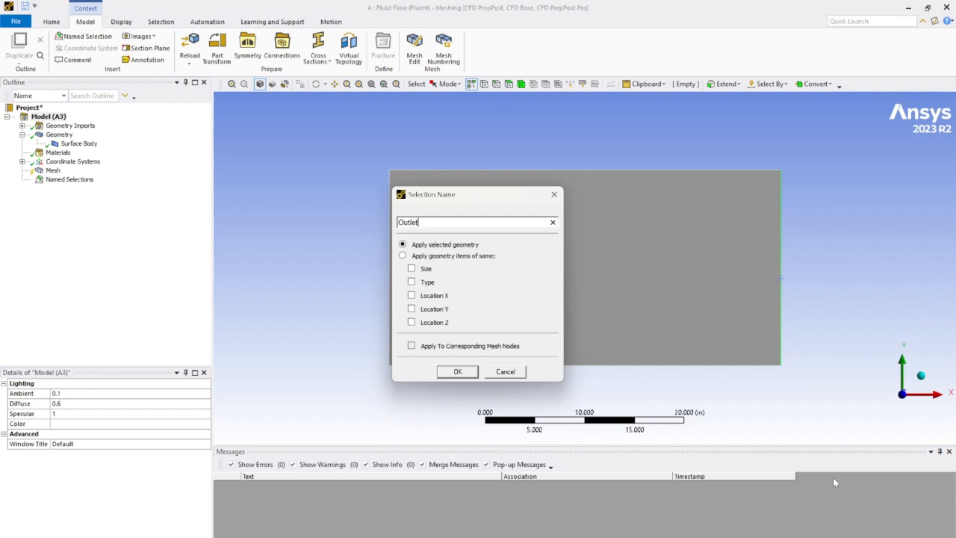
{"action": "left_click", "coordinate": [457, 371]}
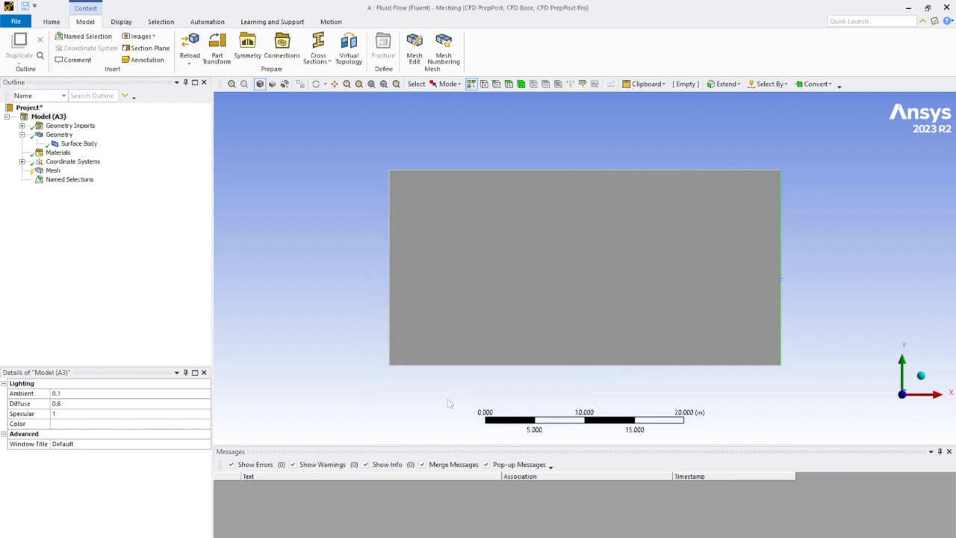
- Create a named selection "Air Flow" for the whole face of the rectangular surface
{"action": "left_click", "coordinate": [576, 287]}
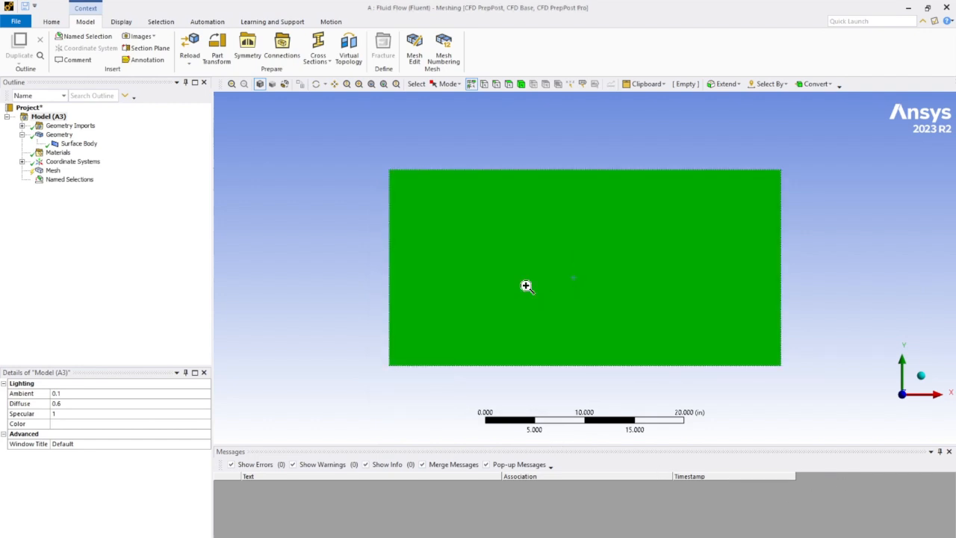
{"action": "right_click", "coordinate": [526, 288]}
{"action": "left_click", "coordinate": [579, 502]}
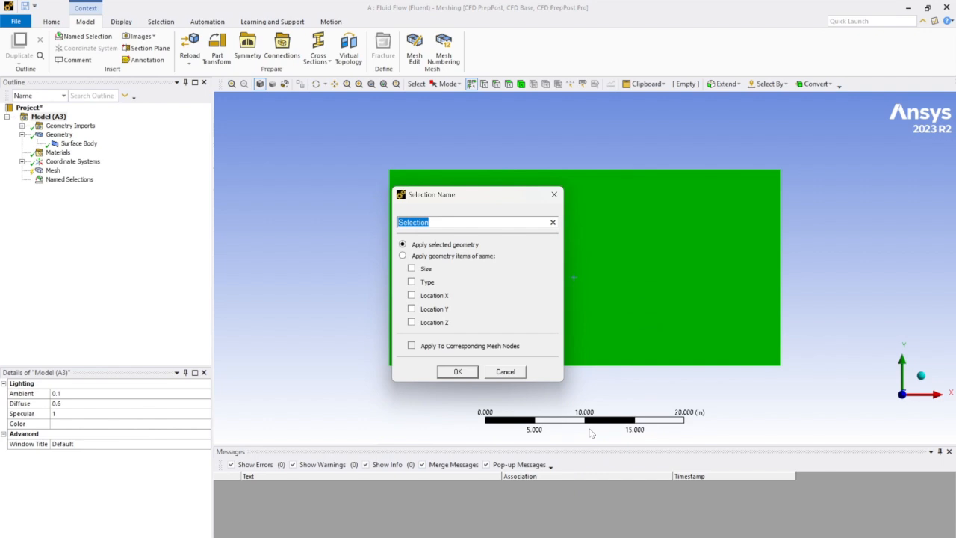
{"action": "type", "text": "Air Flow"}
{"action": "left_click", "coordinate": [454, 373]}
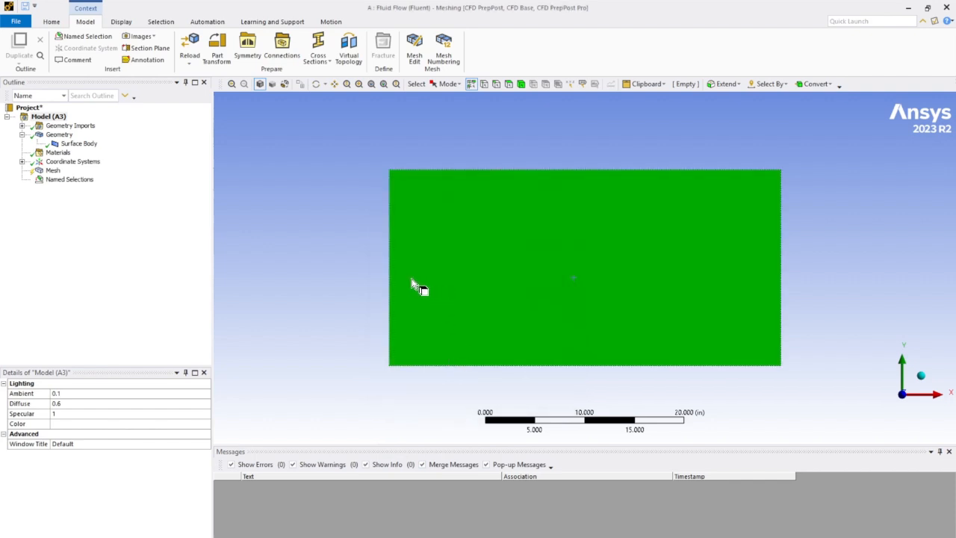
{"action": "left_click", "coordinate": [360, 282]}
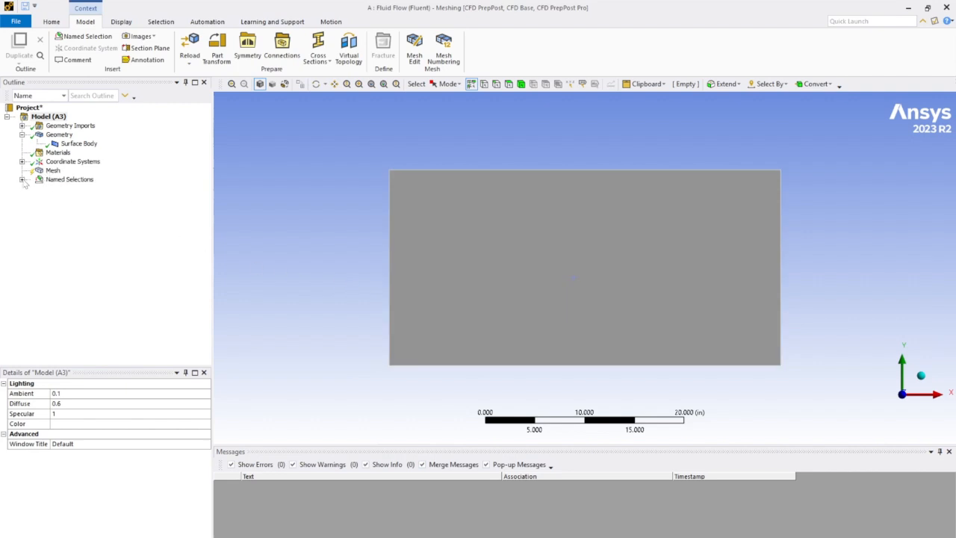
- Add a Face Meshing control to the rectangular face, generate the mesh and display it
{"action": "left_click", "coordinate": [22, 180]}
{"action": "left_click", "coordinate": [52, 171]}
{"action": "right_click", "coordinate": [52, 174]}
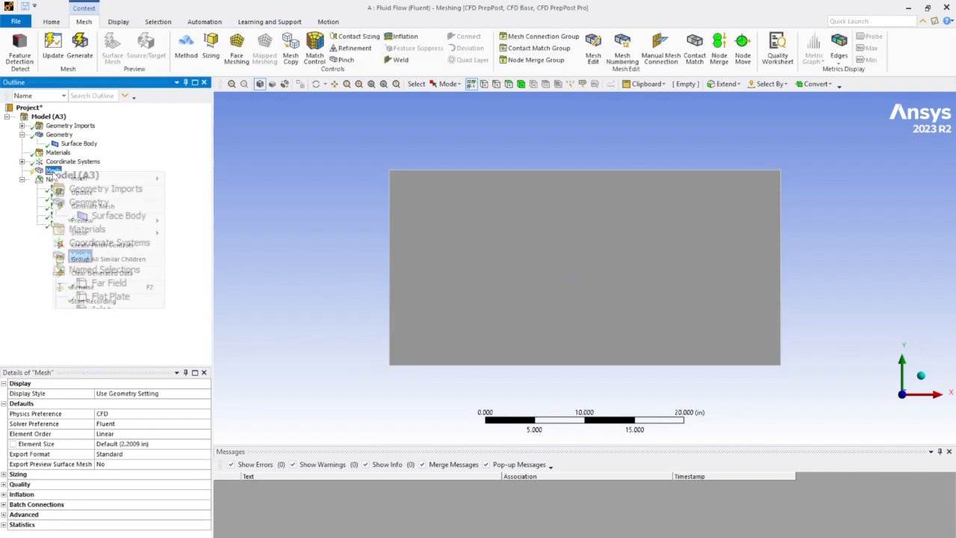
{"action": "mouse_move", "coordinate": [149, 179]}
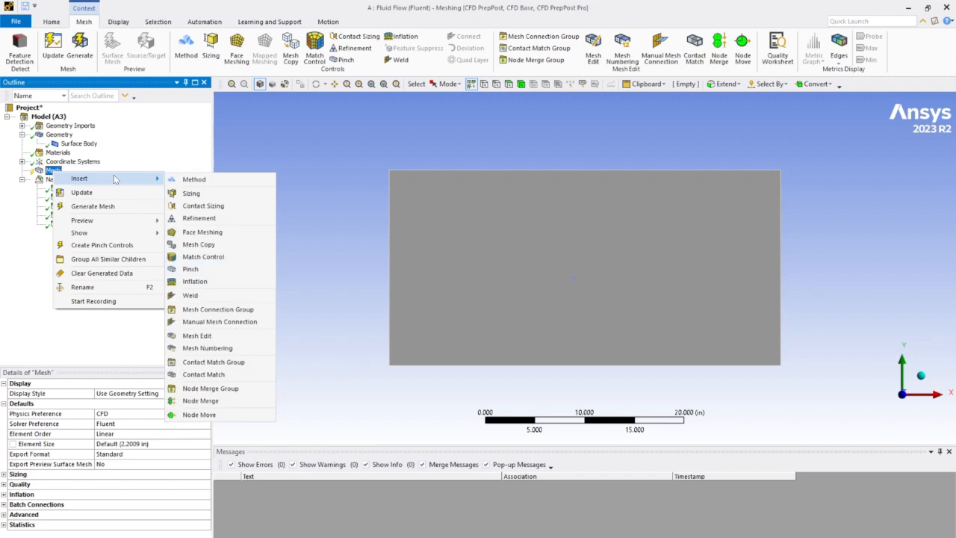
{"action": "left_click", "coordinate": [228, 232]}
{"action": "left_click", "coordinate": [138, 406]}
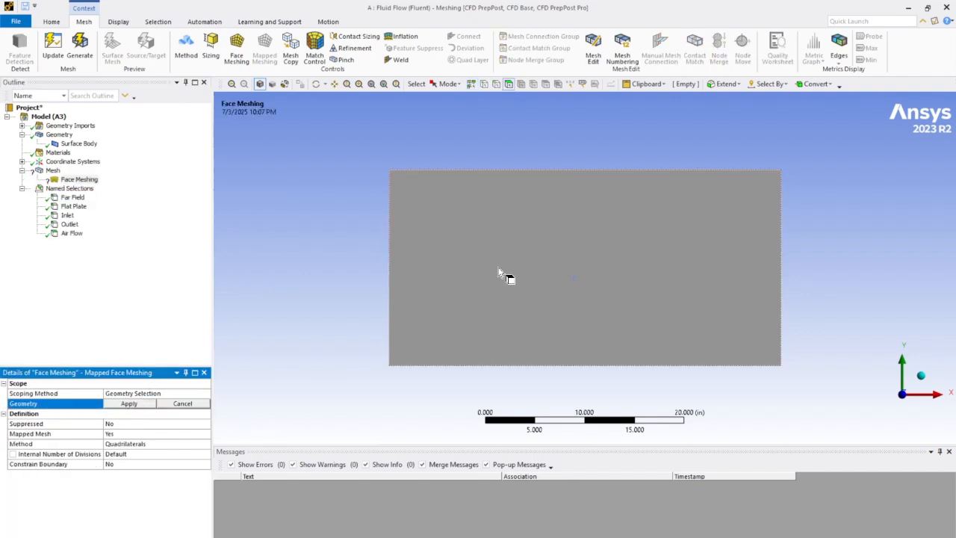
{"action": "left_click", "coordinate": [484, 281]}
{"action": "left_click", "coordinate": [136, 404]}
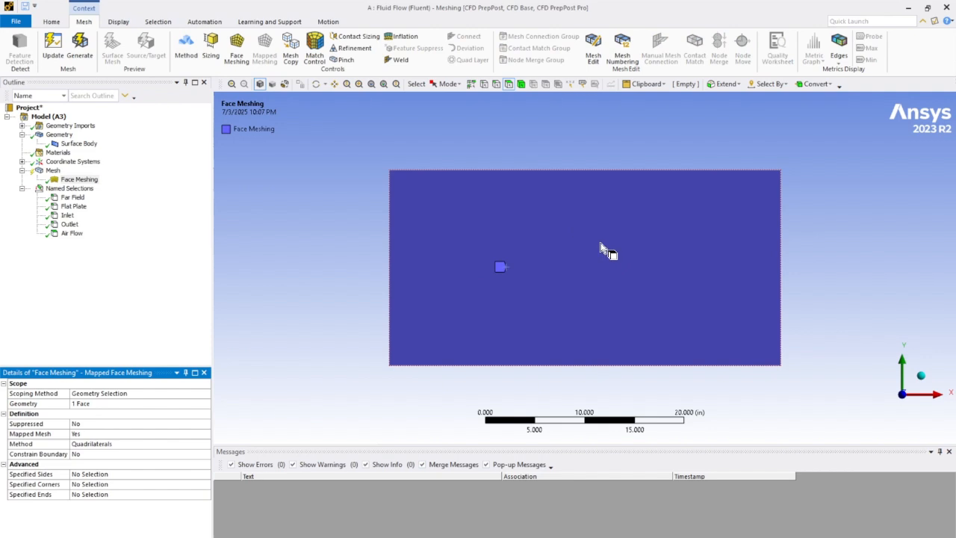
{"action": "left_click", "coordinate": [80, 50]}
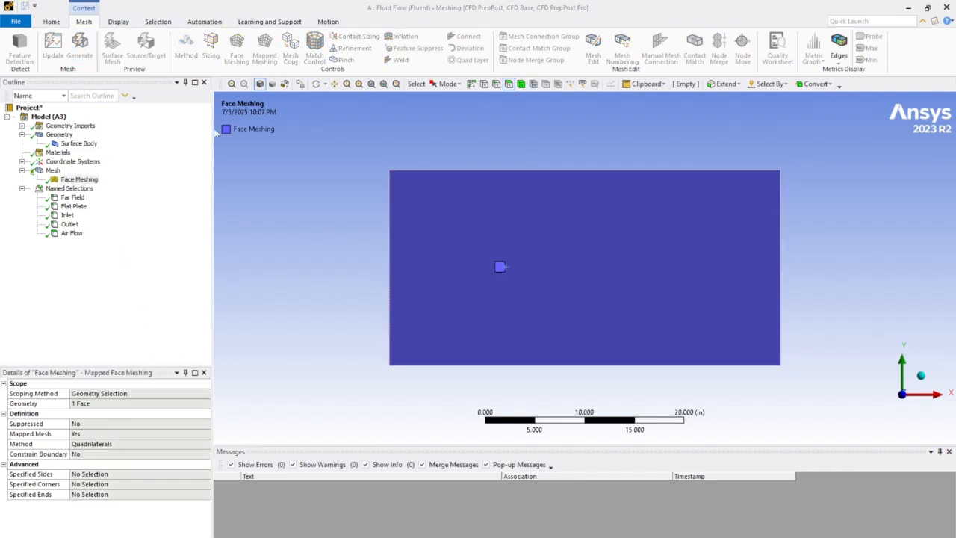
{"action": "left_click", "coordinate": [50, 171]}
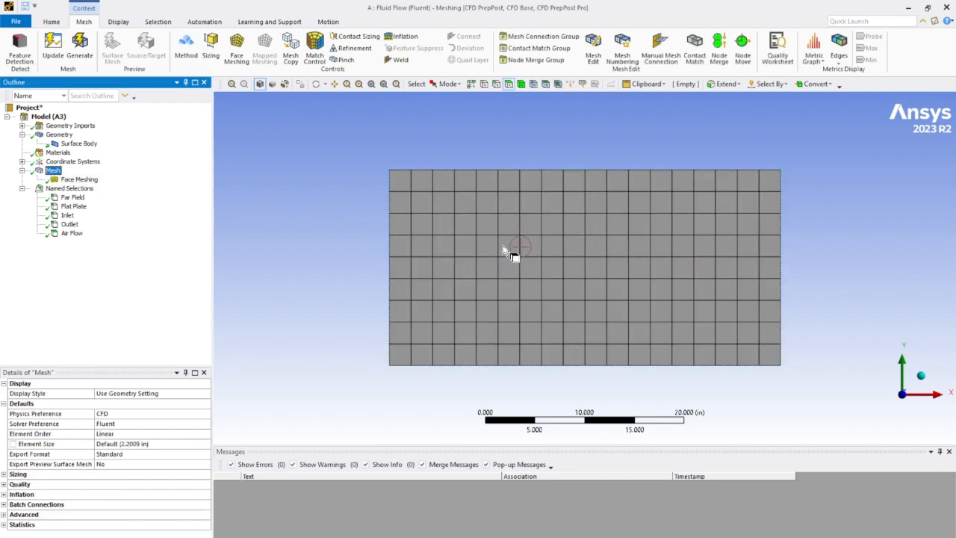
- Add a Sizing control to the mesh, scoped to the rectangle's upper and lower edges
{"action": "right_click", "coordinate": [57, 171]}
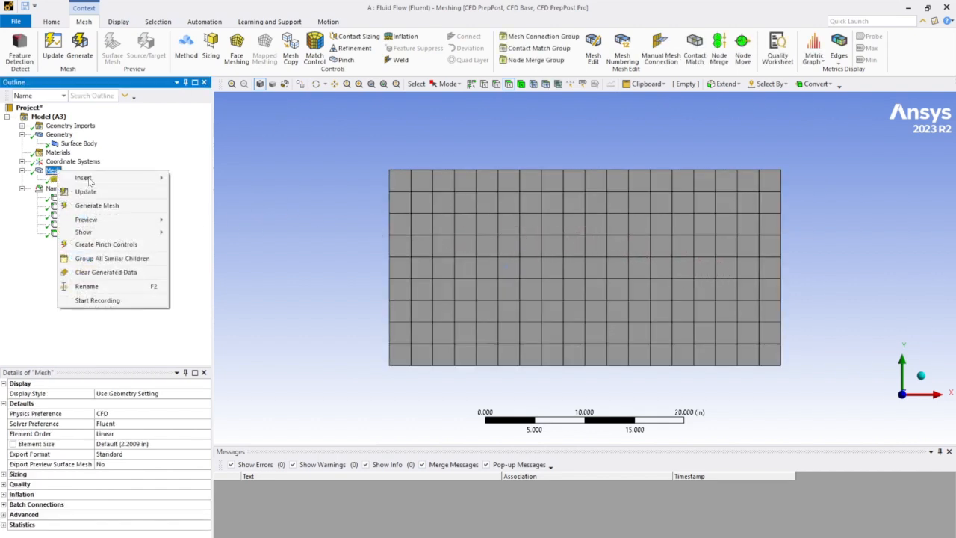
{"action": "mouse_move", "coordinate": [140, 184]}
{"action": "left_click", "coordinate": [192, 193]}
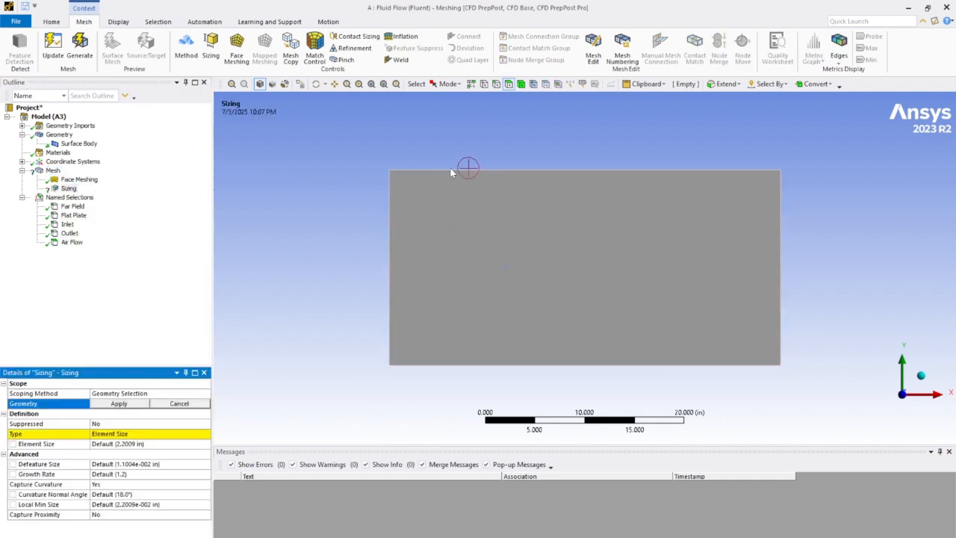
{"action": "left_click", "coordinate": [495, 84]}
{"action": "left_click", "coordinate": [483, 365], "text": "ctrl"}
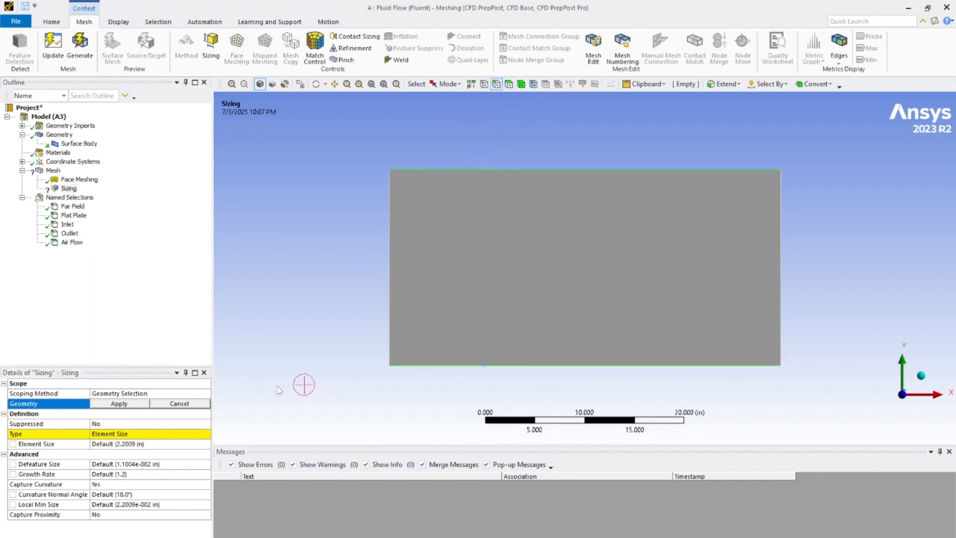
{"action": "left_click", "coordinate": [115, 404]}
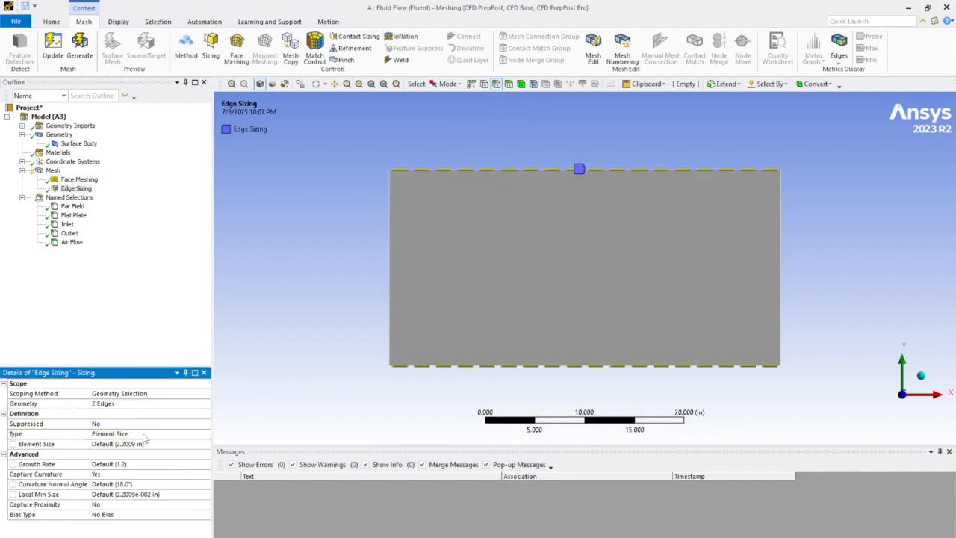
- Define the sizing of the upper and lower edges by Number of Divisions, with 50 divisions
{"action": "left_click", "coordinate": [187, 433]}
{"action": "left_click", "coordinate": [205, 433]}
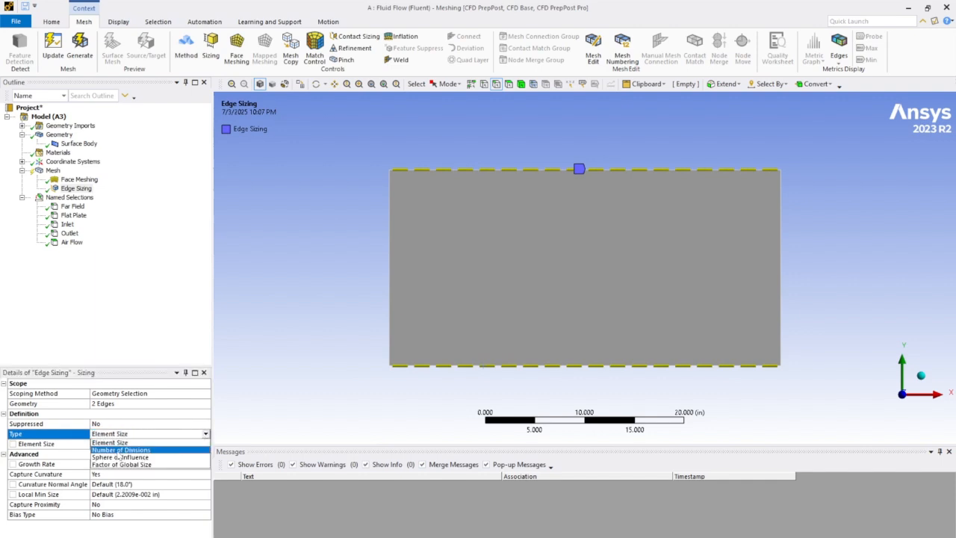
{"action": "left_click", "coordinate": [119, 453]}
{"action": "left_click", "coordinate": [557, 347]}
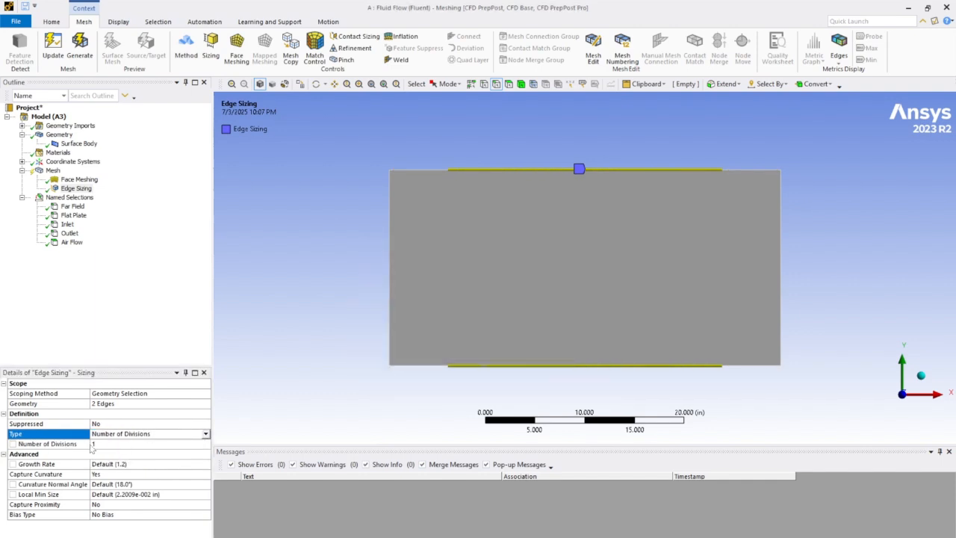
{"action": "left_click", "coordinate": [106, 443]}
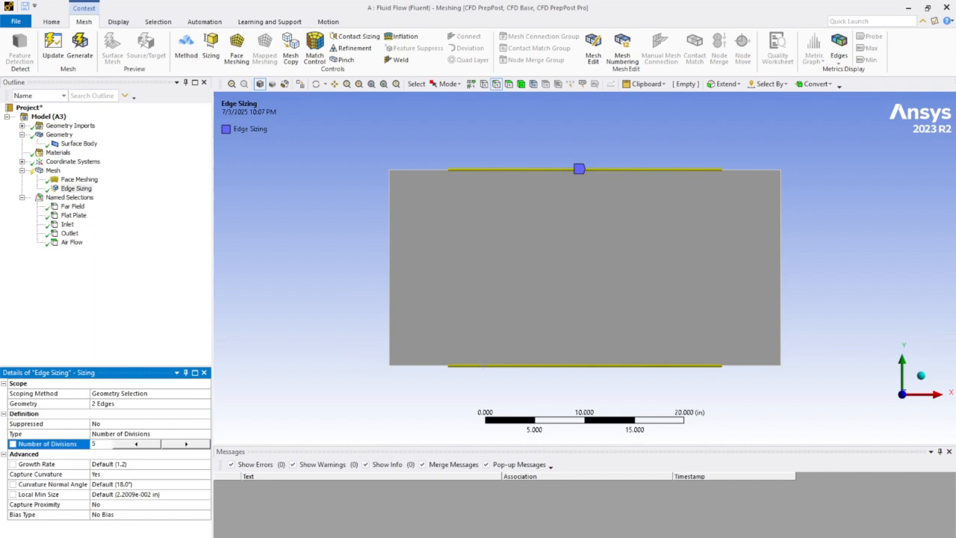
- Set the upper and lower edges' sizing to Hard behavior with Capture Curvature set to No, and regenerate the mesh
{"action": "left_click", "coordinate": [119, 474]}
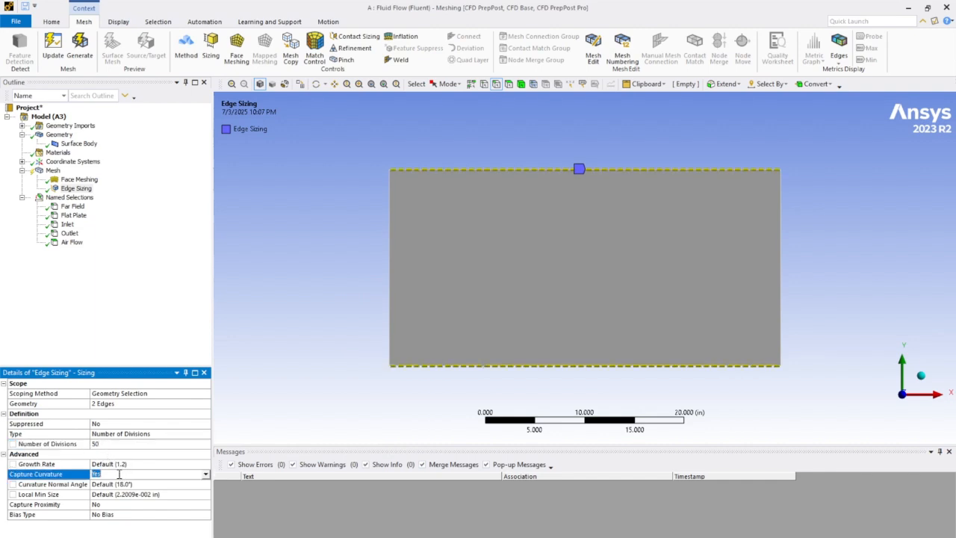
{"action": "left_click", "coordinate": [205, 476]}
{"action": "left_click", "coordinate": [121, 486]}
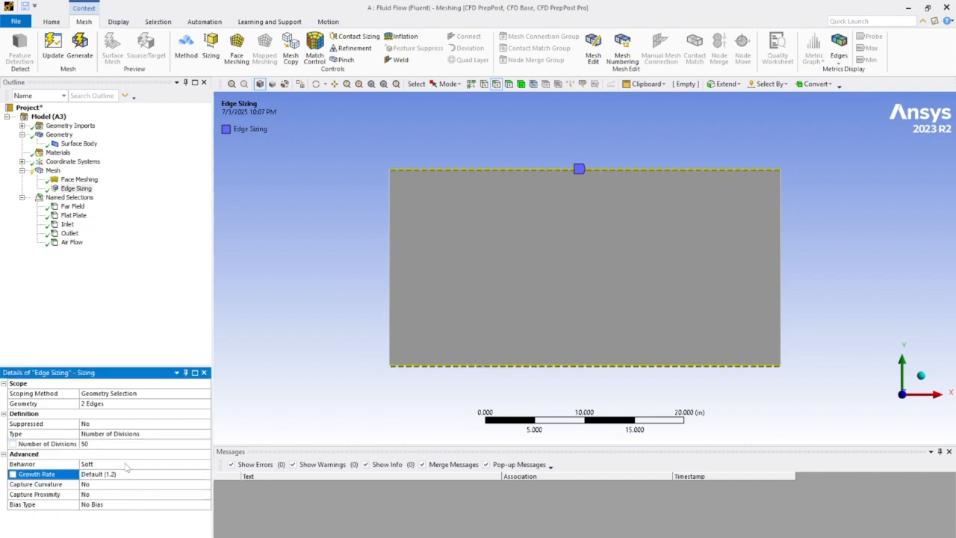
{"action": "left_click", "coordinate": [126, 464]}
{"action": "left_click", "coordinate": [206, 465]}
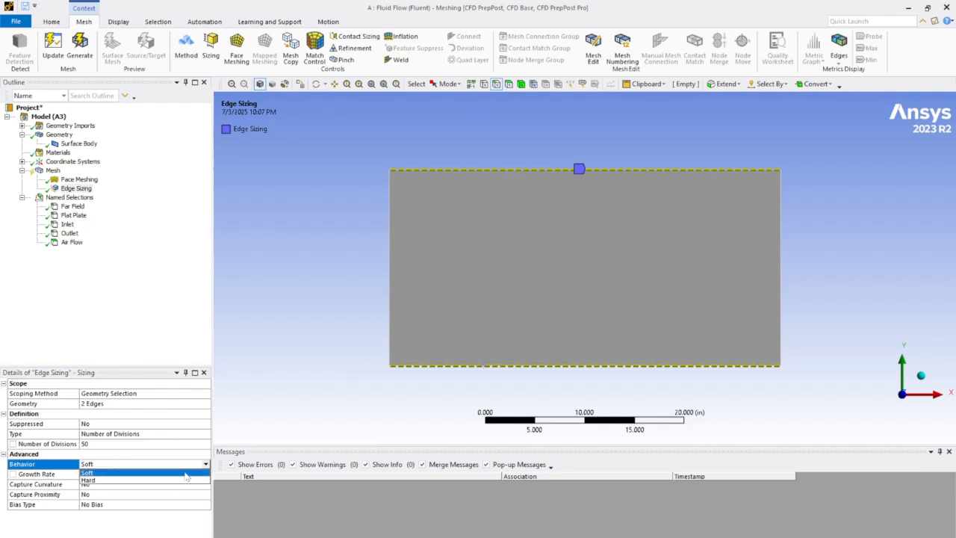
{"action": "left_click", "coordinate": [128, 484]}
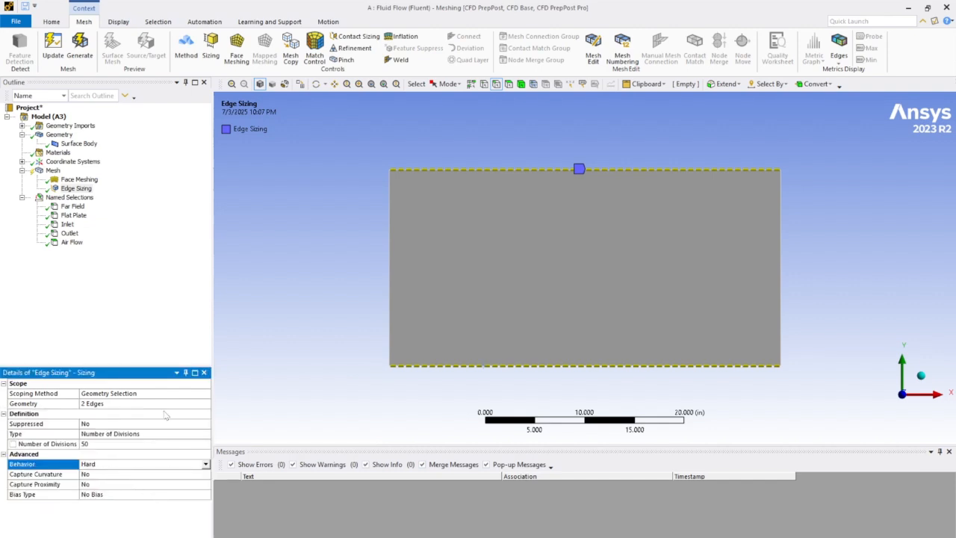
{"action": "left_click", "coordinate": [79, 46]}
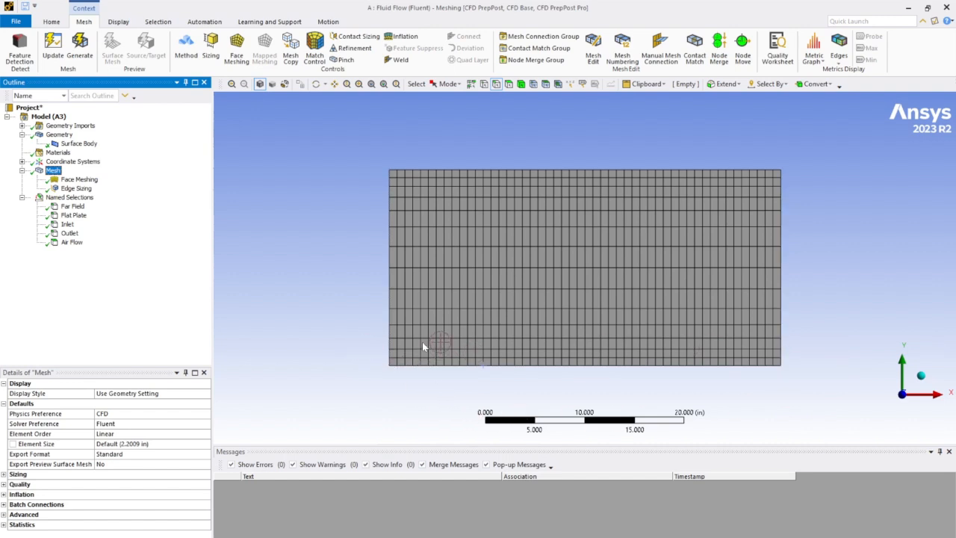
- Add a second Sizing control to the mesh, scoped to the rectangle's left edge
{"action": "right_click", "coordinate": [53, 170]}
{"action": "mouse_move", "coordinate": [82, 176]}
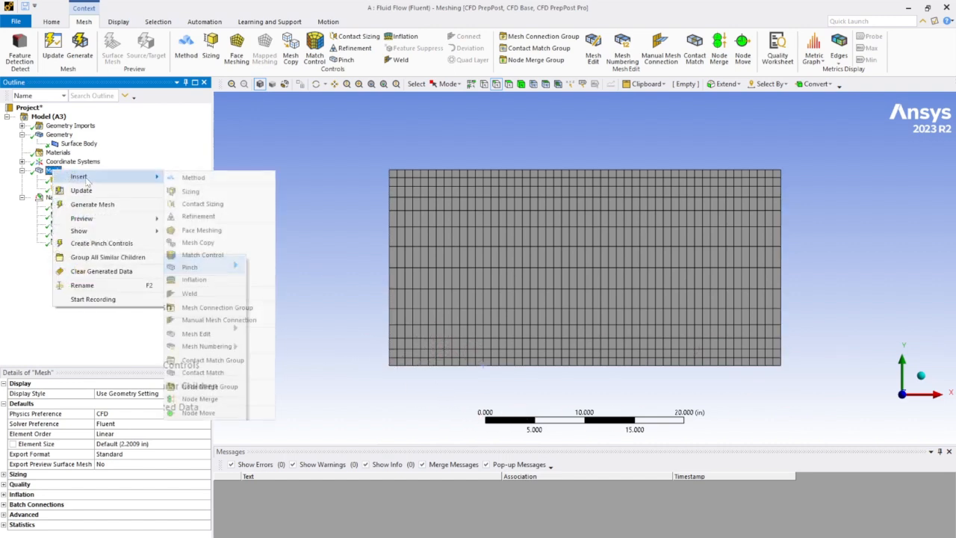
{"action": "left_click", "coordinate": [190, 191]}
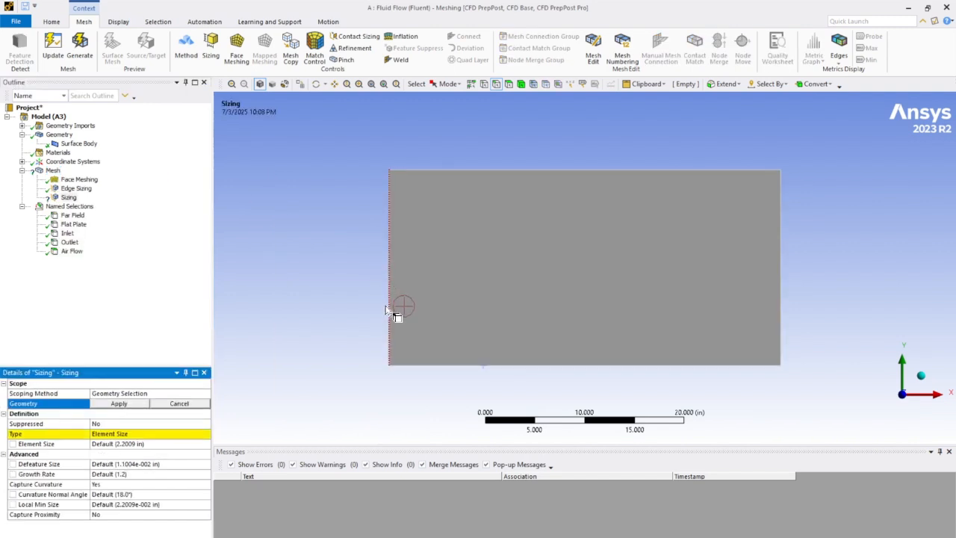
{"action": "left_click", "coordinate": [386, 308]}
{"action": "left_click", "coordinate": [119, 403]}
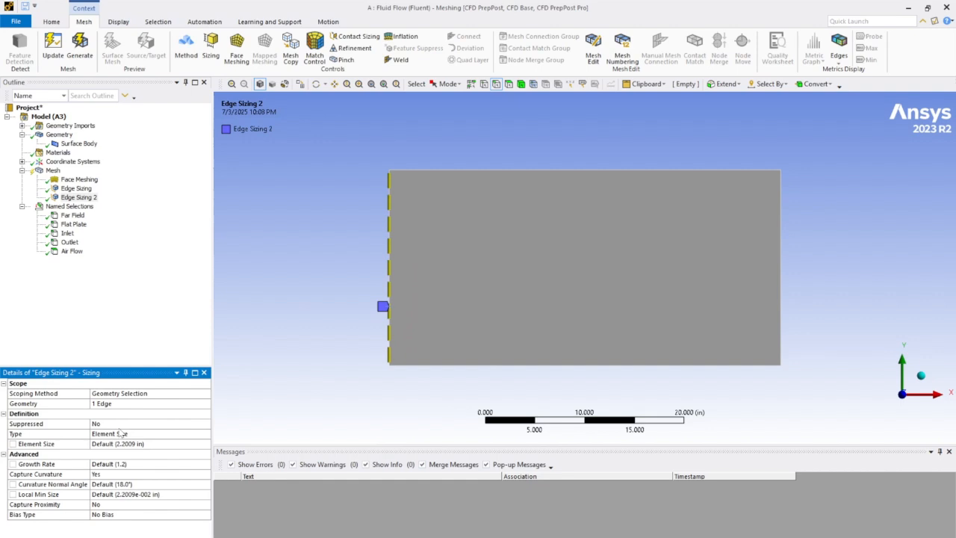
- Define the left edge's sizing by Number of Divisions, with 60 divisions
{"action": "left_click", "coordinate": [176, 434]}
{"action": "left_click", "coordinate": [206, 434]}
{"action": "left_click", "coordinate": [119, 449]}
{"action": "left_click", "coordinate": [113, 444]}
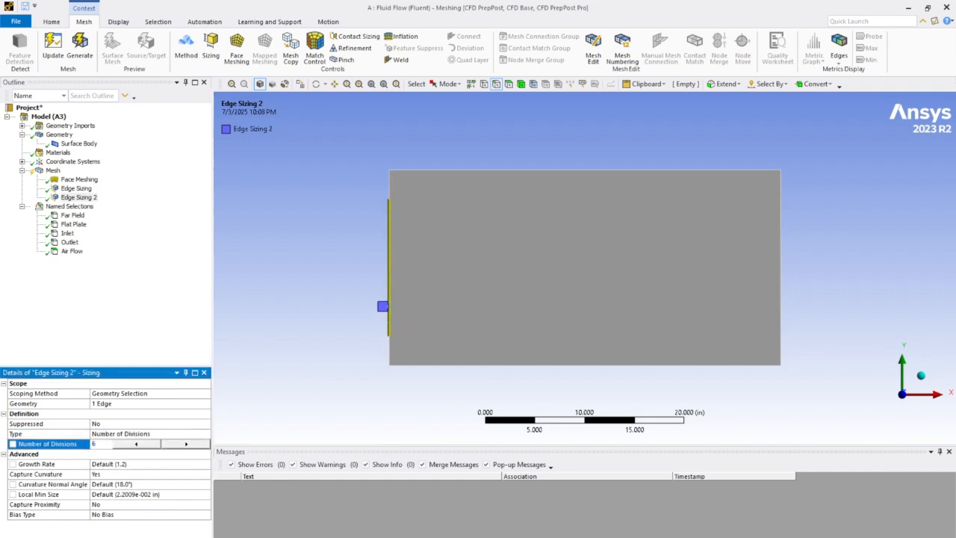
- Set the left edge's sizing to Hard behavior with Capture Curvature set to No
{"action": "left_click", "coordinate": [138, 473]}
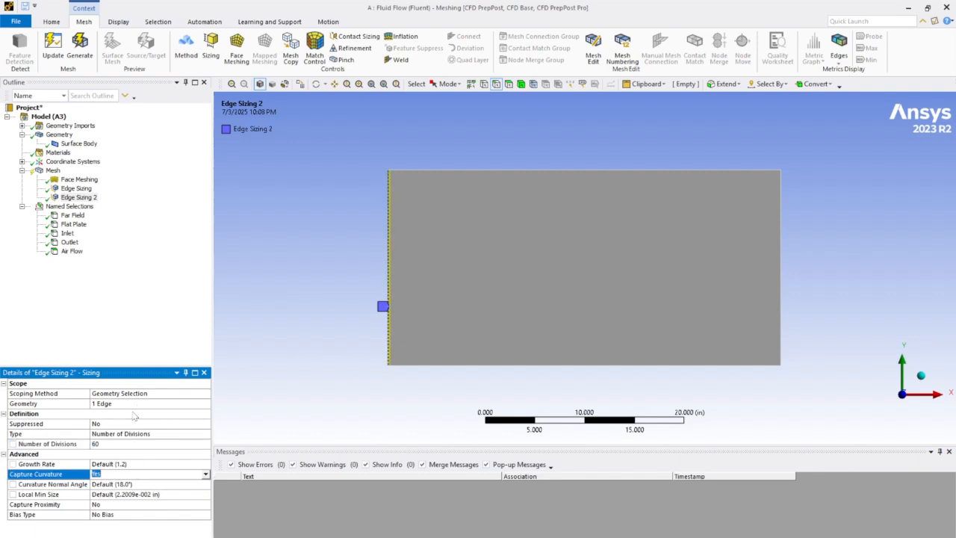
{"action": "left_click", "coordinate": [206, 473]}
{"action": "left_click", "coordinate": [157, 487]}
{"action": "left_click", "coordinate": [182, 463]}
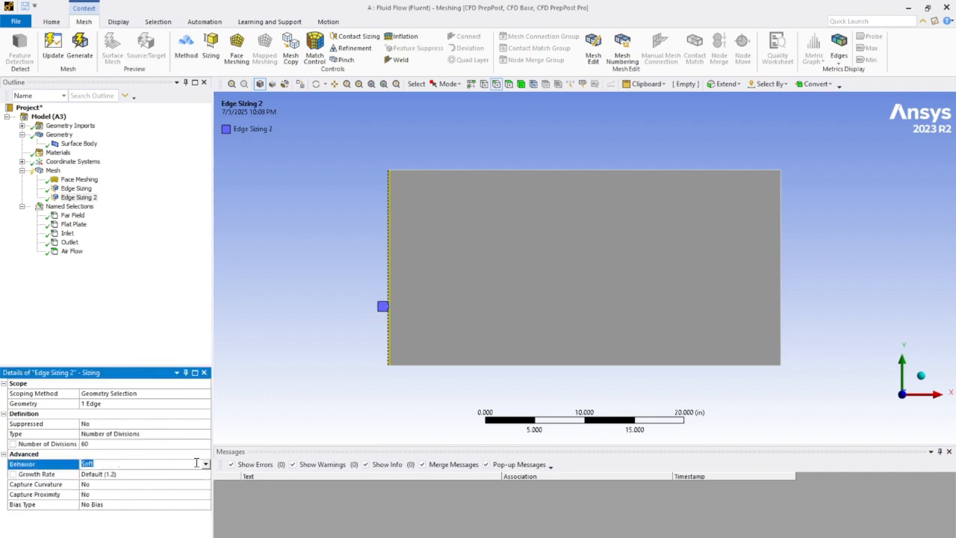
{"action": "left_click", "coordinate": [205, 464]}
{"action": "left_click", "coordinate": [129, 483]}
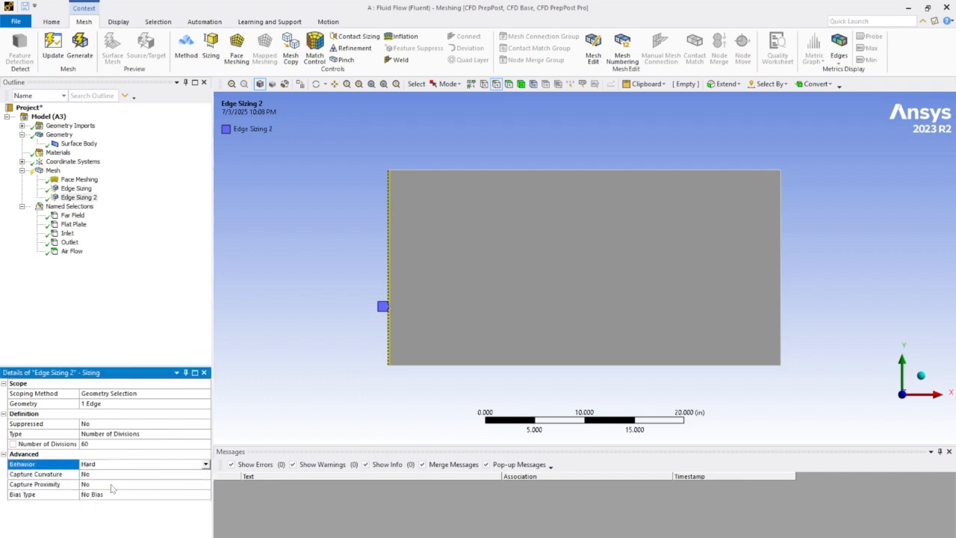
- Give the left edge's sizing the long-to-short bias type with a Bias Factor of 70, and regenerate the mesh
{"action": "left_click", "coordinate": [155, 493]}
{"action": "left_click", "coordinate": [206, 495]}
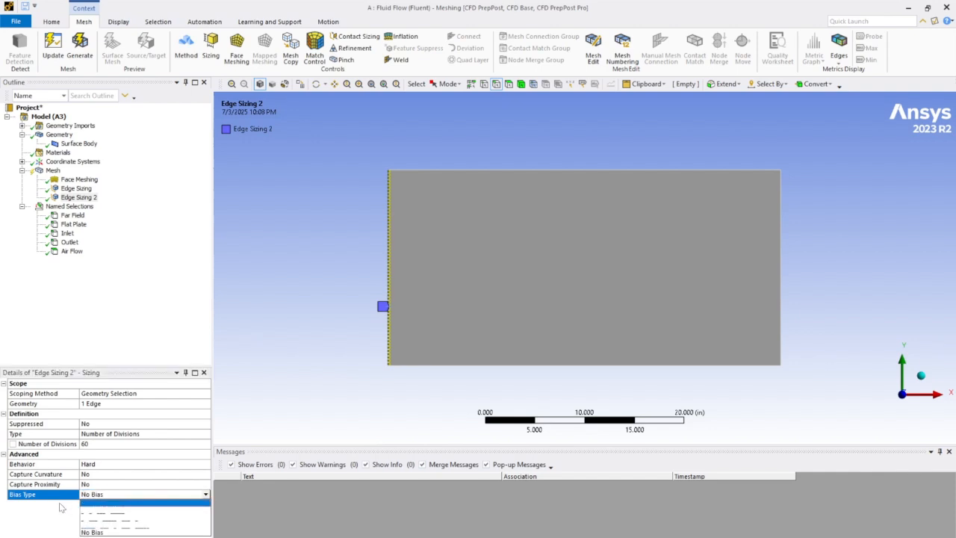
{"action": "left_click", "coordinate": [128, 508]}
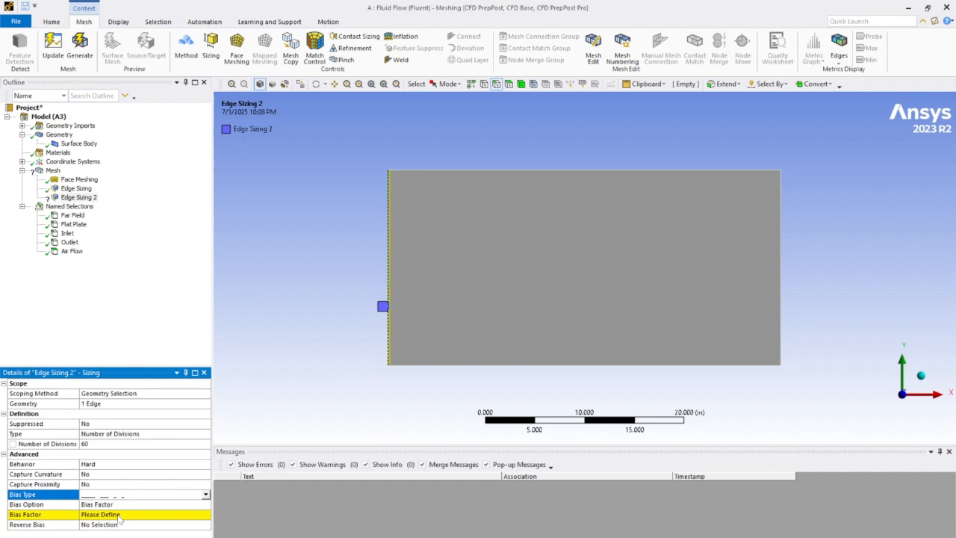
{"action": "left_click", "coordinate": [130, 515]}
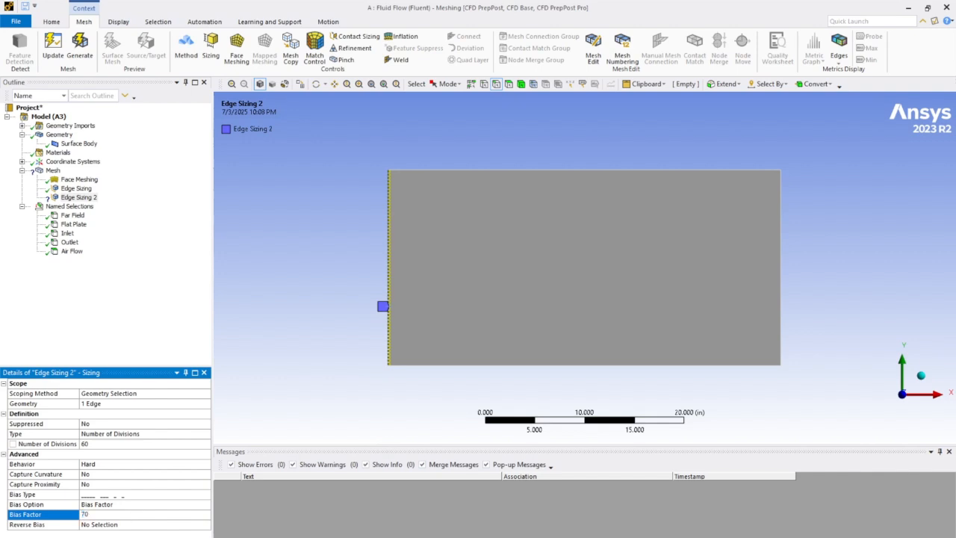
{"action": "type", "text": "70"}
{"action": "key", "text": "Return"}
{"action": "left_click", "coordinate": [80, 47]}
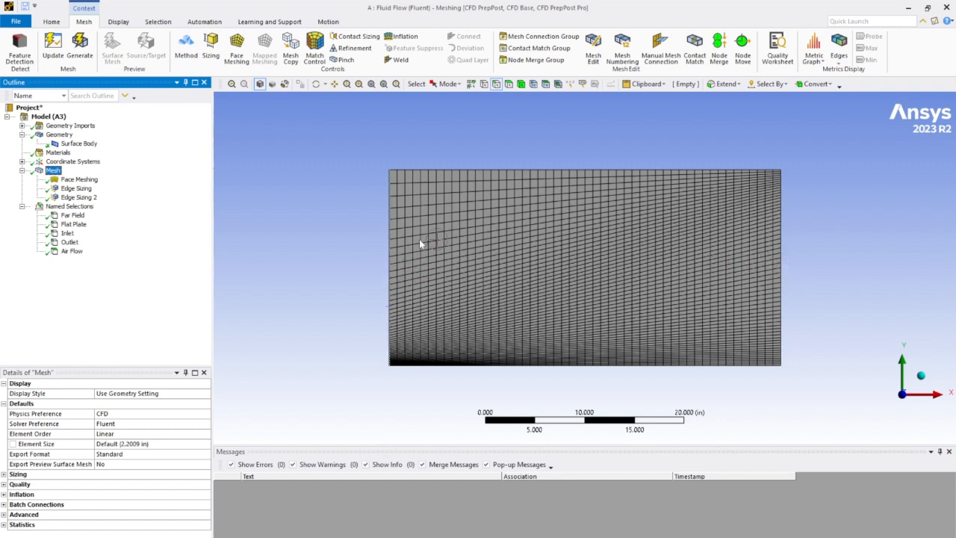
- Add a third Sizing control to the mesh, scoped to the rectangle's right edge
{"action": "right_click", "coordinate": [53, 170]}
{"action": "mouse_move", "coordinate": [83, 174]}
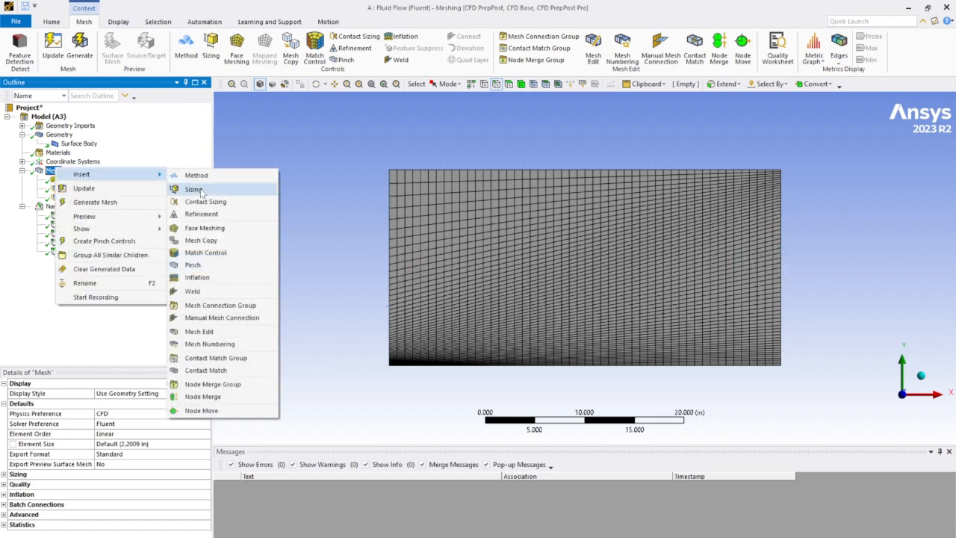
{"action": "left_click", "coordinate": [194, 189]}
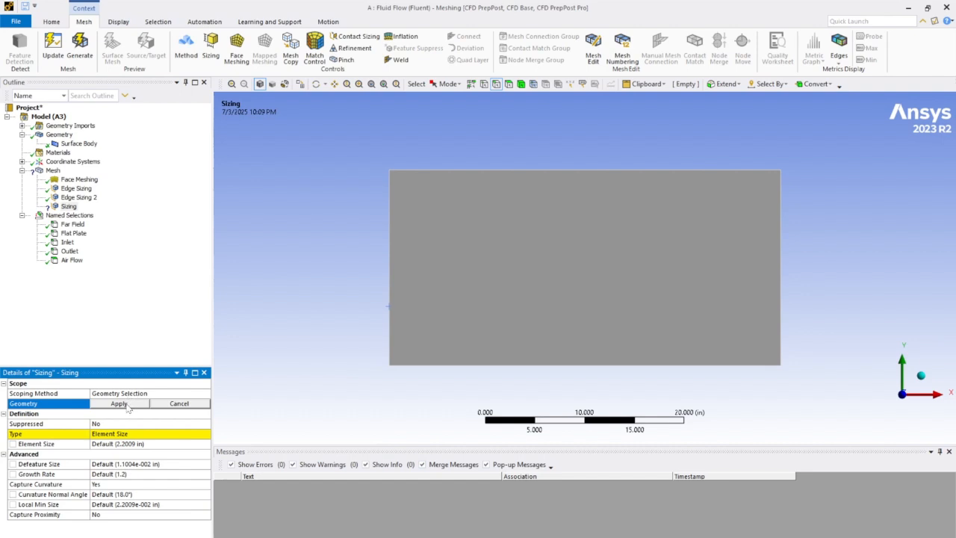
{"action": "left_click", "coordinate": [780, 283]}
{"action": "left_click", "coordinate": [121, 404]}
- Define the right edge's sizing by Number of Divisions, with Capture Curvature set to No and Hard behavior
{"action": "left_click", "coordinate": [121, 432]}
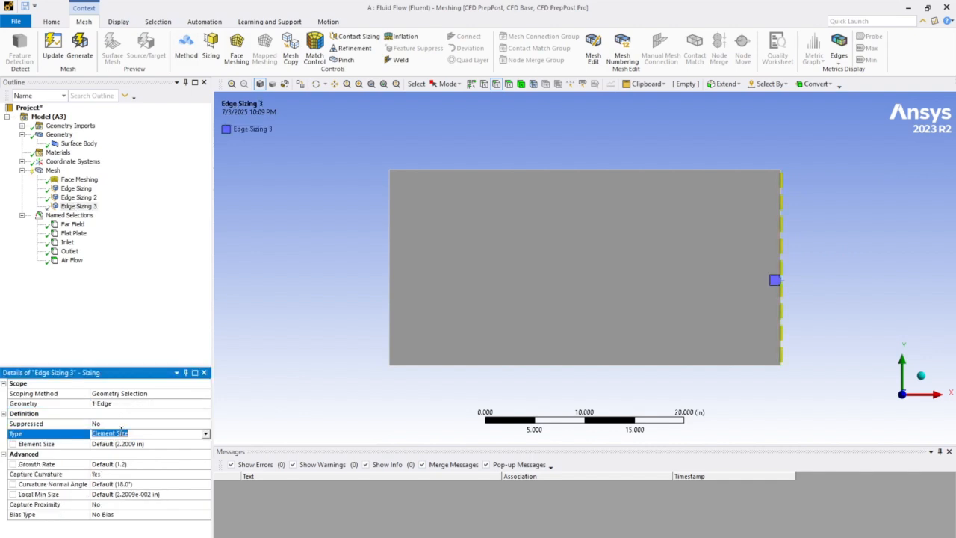
{"action": "left_click", "coordinate": [206, 433]}
{"action": "left_click", "coordinate": [150, 450]}
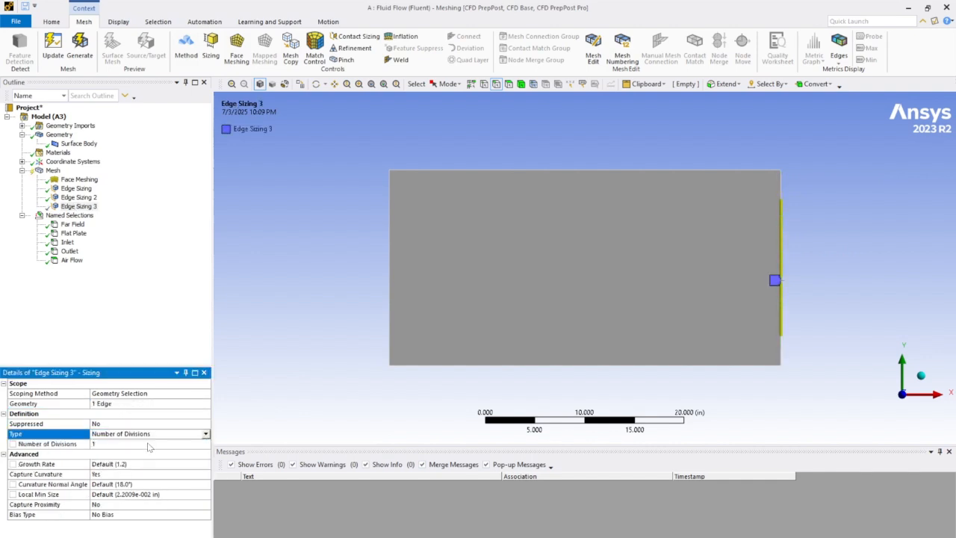
{"action": "left_click", "coordinate": [131, 475]}
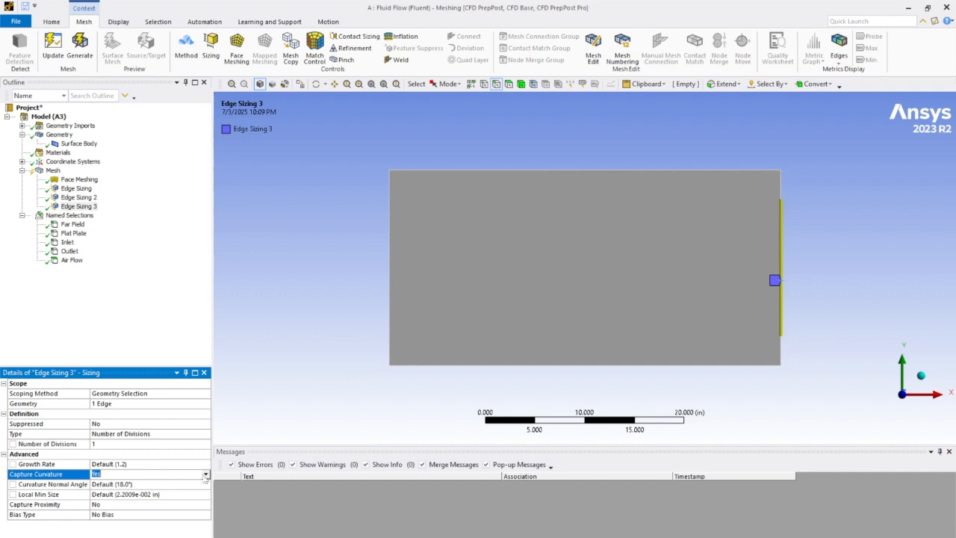
{"action": "left_click", "coordinate": [183, 475]}
{"action": "left_click", "coordinate": [170, 483]}
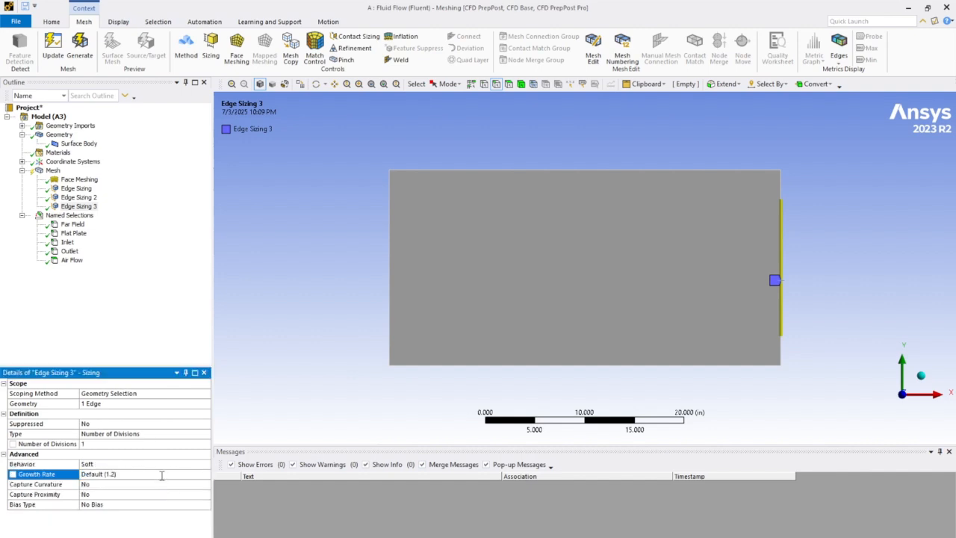
{"action": "left_click", "coordinate": [125, 464]}
{"action": "left_click", "coordinate": [206, 464]}
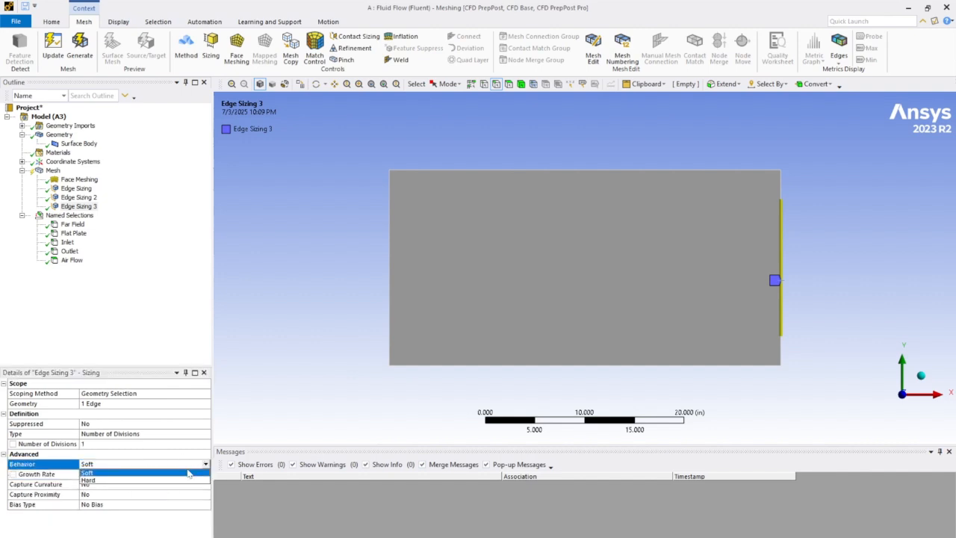
{"action": "left_click", "coordinate": [112, 484]}
- Give the right edge's sizing the long-to-short bias type with a Bias Factor of 70, and set 60 divisions
{"action": "left_click", "coordinate": [107, 494]}
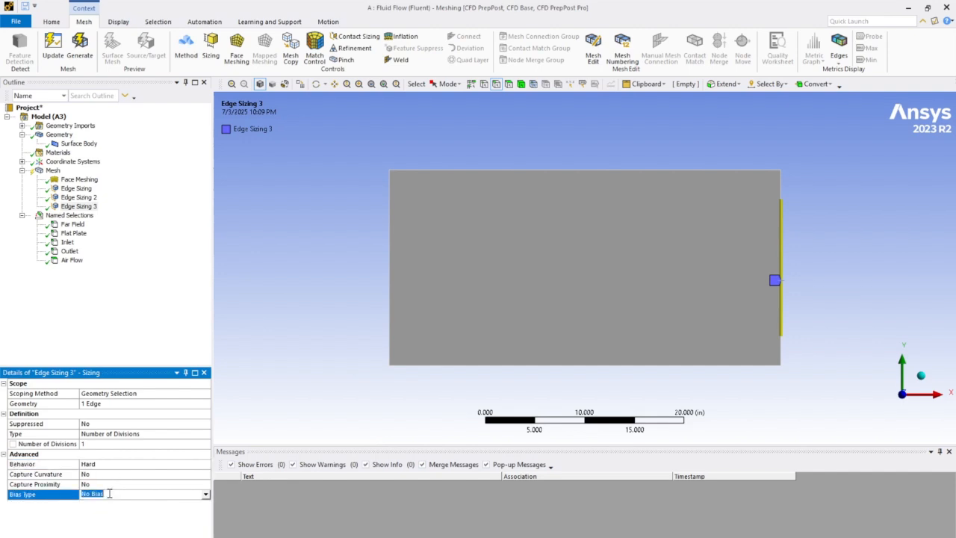
{"action": "left_click", "coordinate": [204, 495]}
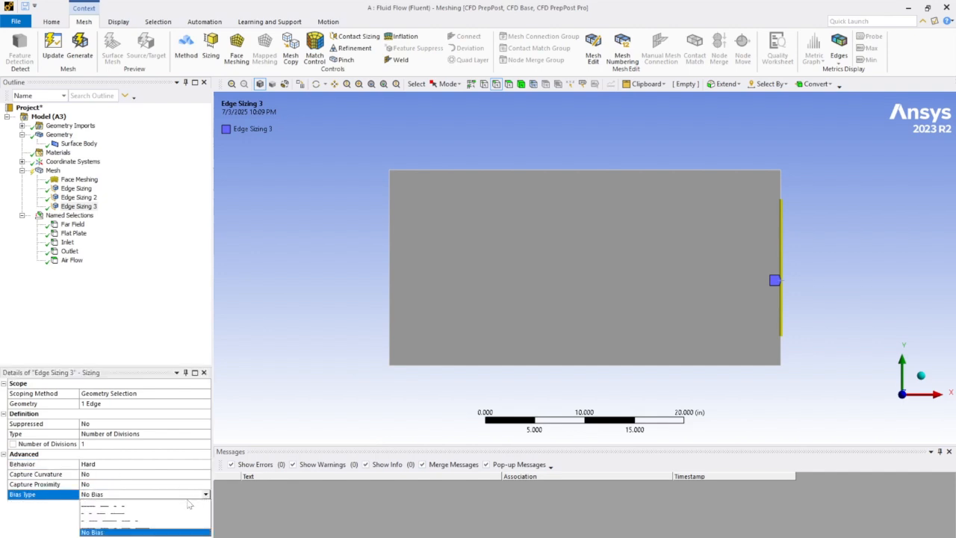
{"action": "left_click", "coordinate": [146, 504]}
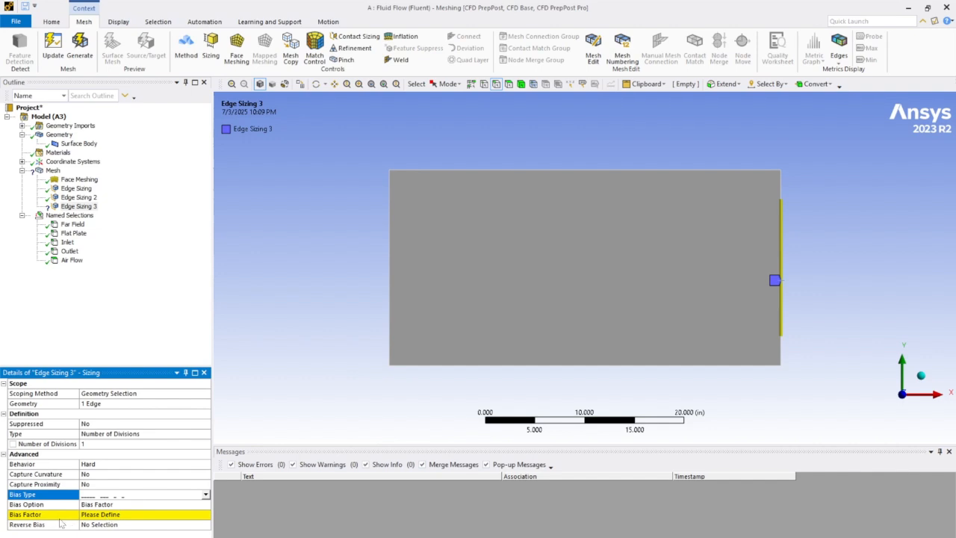
{"action": "left_click", "coordinate": [121, 513]}
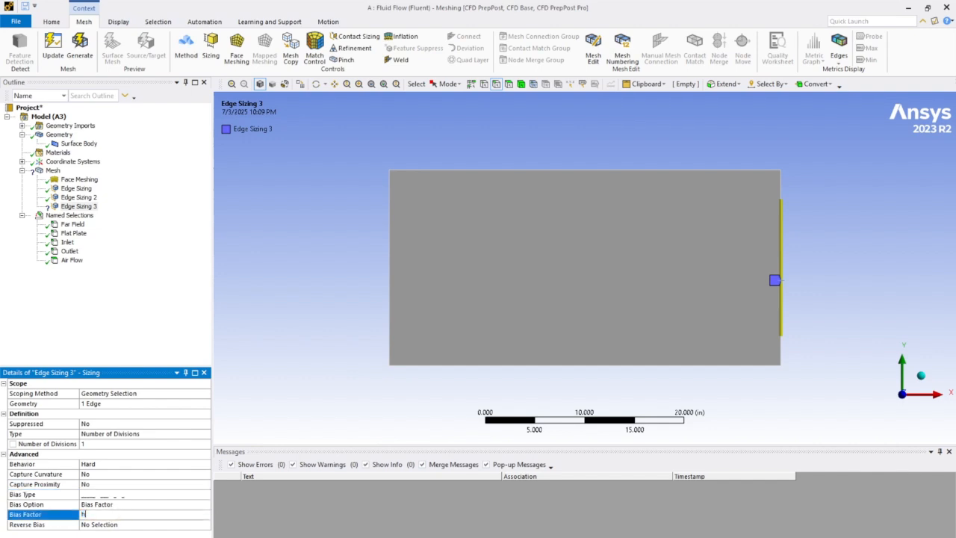
{"action": "type", "text": "70"}
{"action": "left_click", "coordinate": [127, 525]}
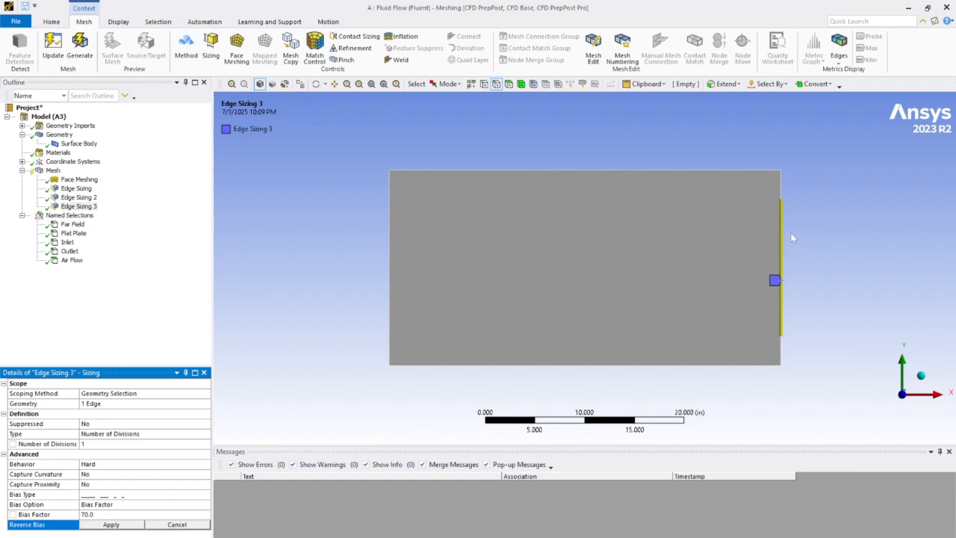
{"action": "left_click", "coordinate": [97, 444]}
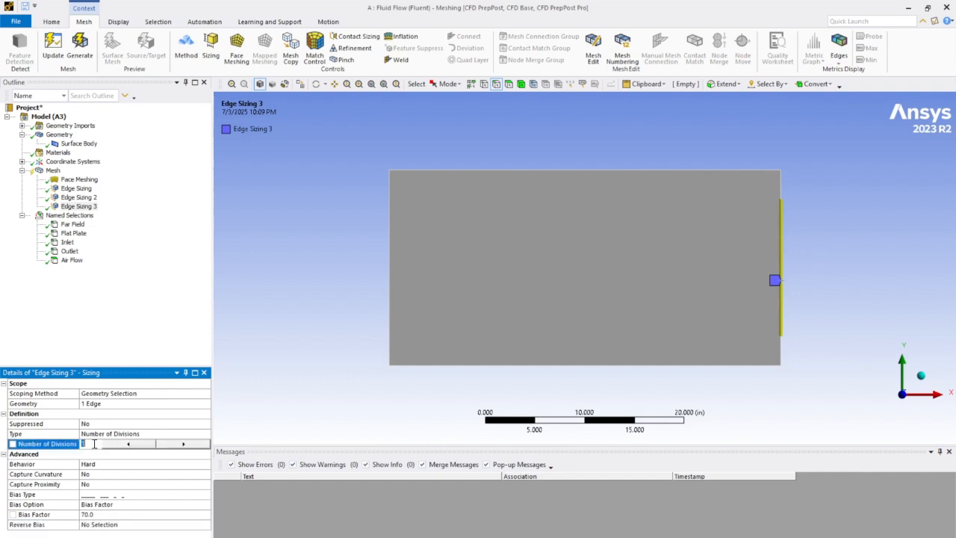
{"action": "key", "text": "Return"}
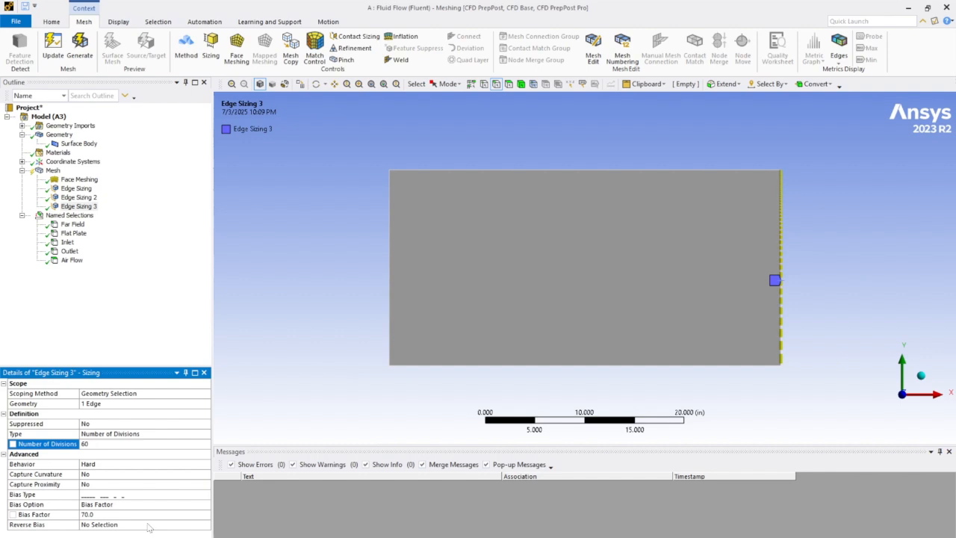
- Assign the right edge as the Reverse Bias selection of its sizing, and regenerate and display the mesh
{"action": "left_click", "coordinate": [782, 326]}
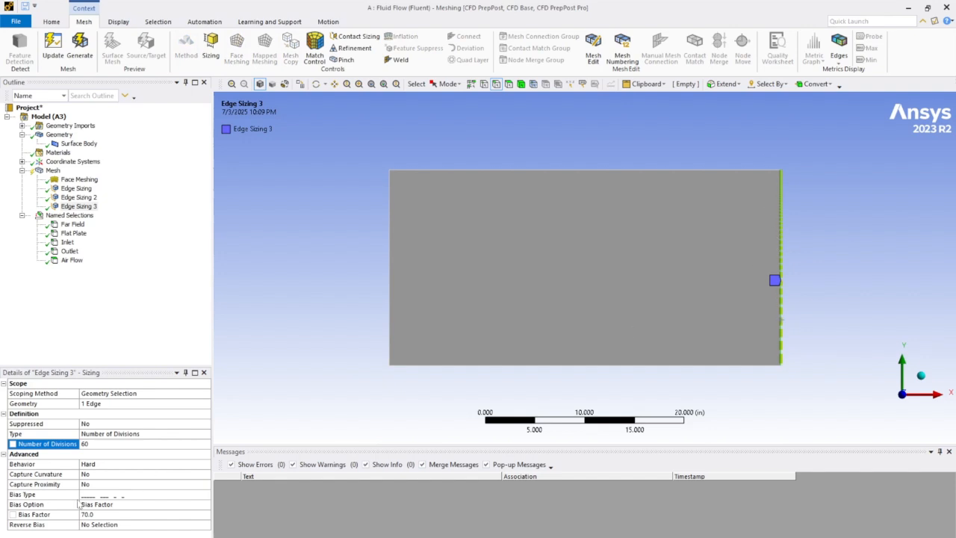
{"action": "left_click", "coordinate": [116, 525]}
{"action": "left_click", "coordinate": [127, 525]}
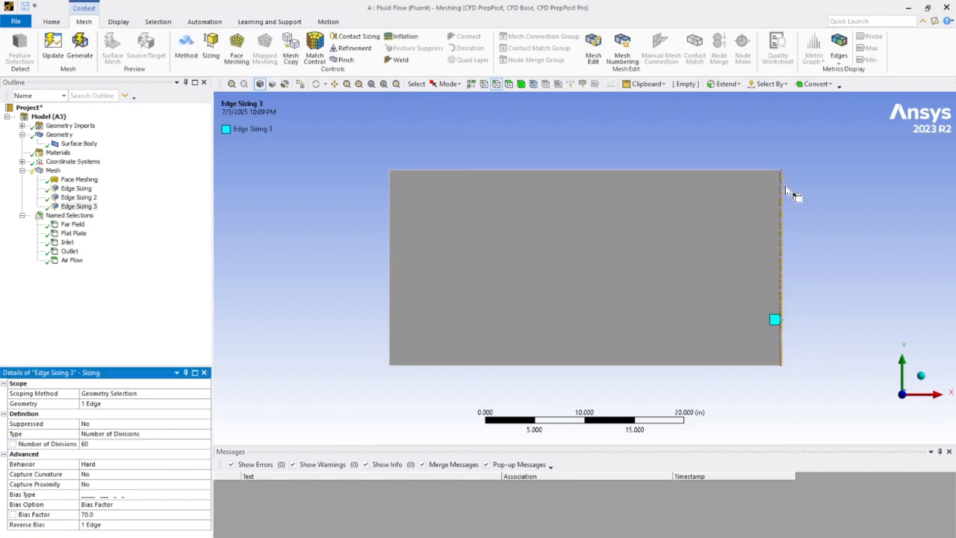
{"action": "left_click", "coordinate": [80, 49]}
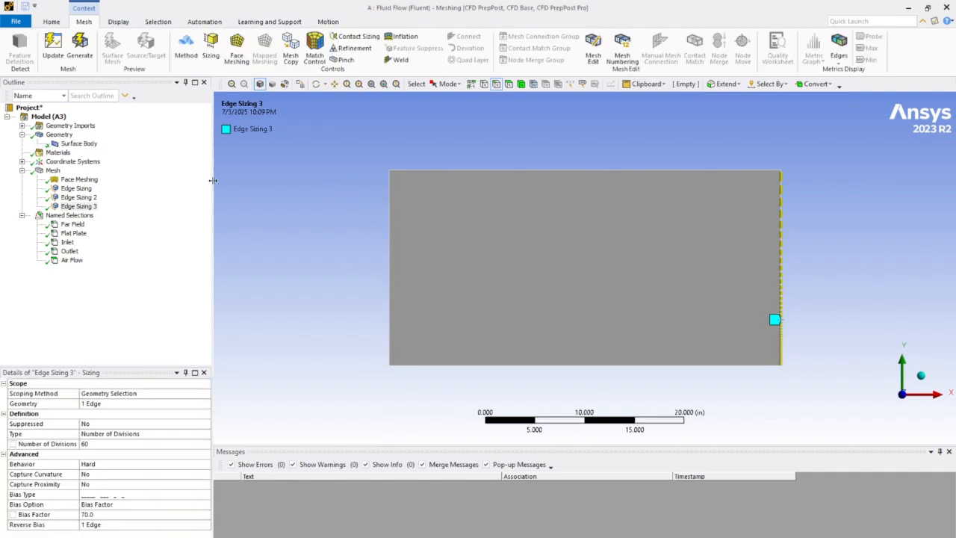
{"action": "left_click", "coordinate": [53, 171]}
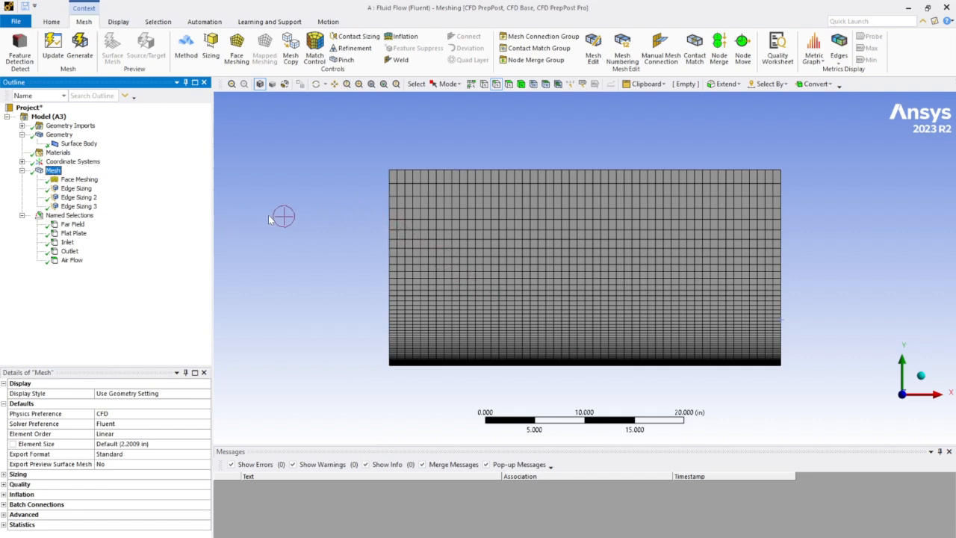
- Close the meshing editor and transfer the mesh from the Workbench schematic to the Fluent setup
{"action": "left_click", "coordinate": [946, 8]}
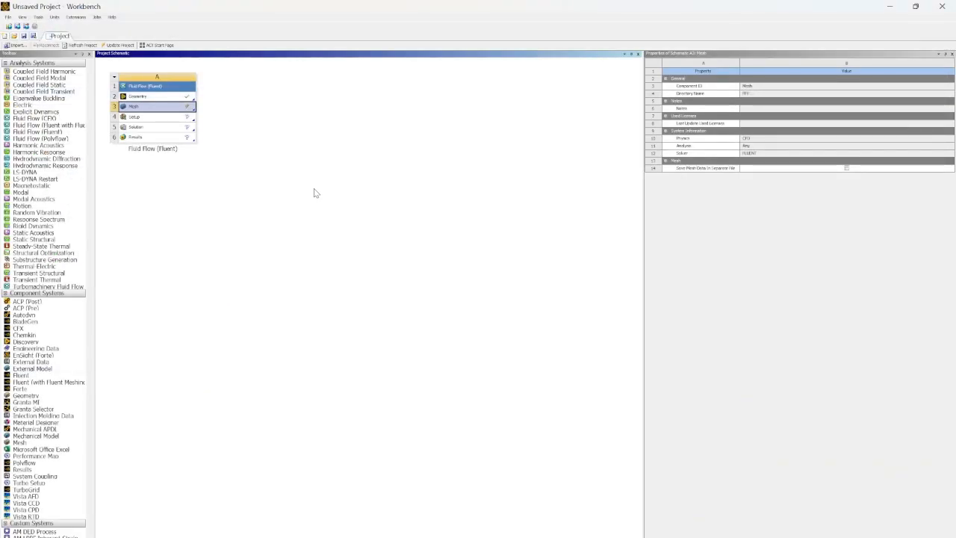
{"action": "right_click", "coordinate": [155, 107]}
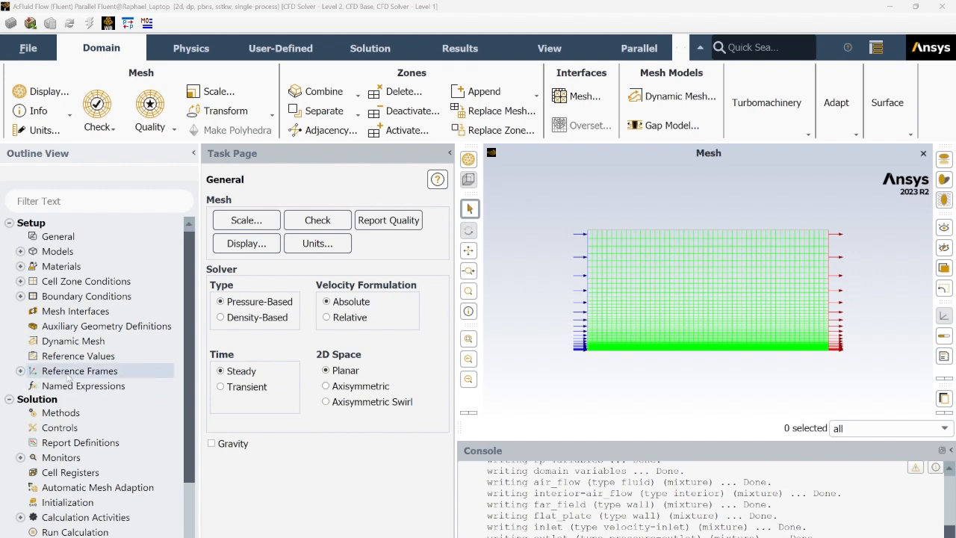
- Set the case's Viscous model to Laminar
{"action": "left_click", "coordinate": [20, 251]}
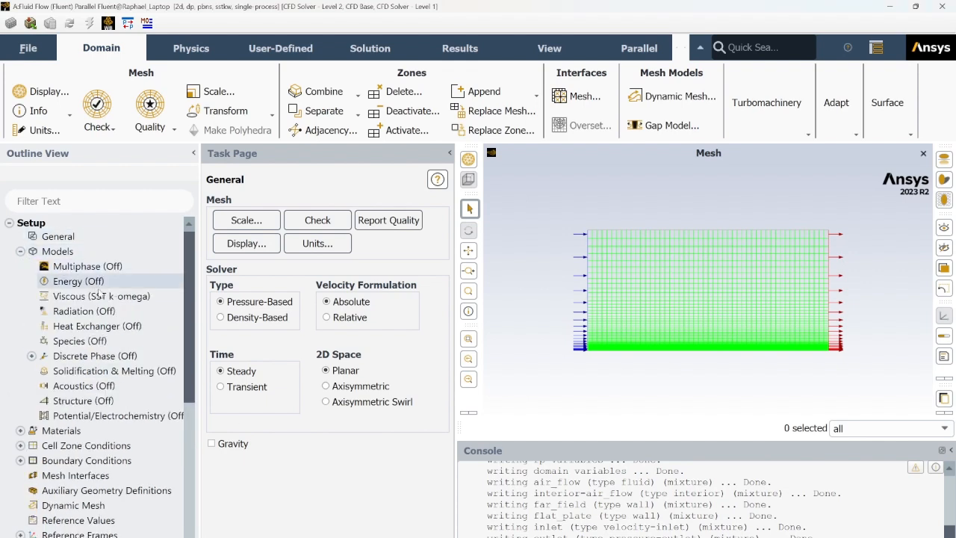
{"action": "double_click", "coordinate": [119, 297]}
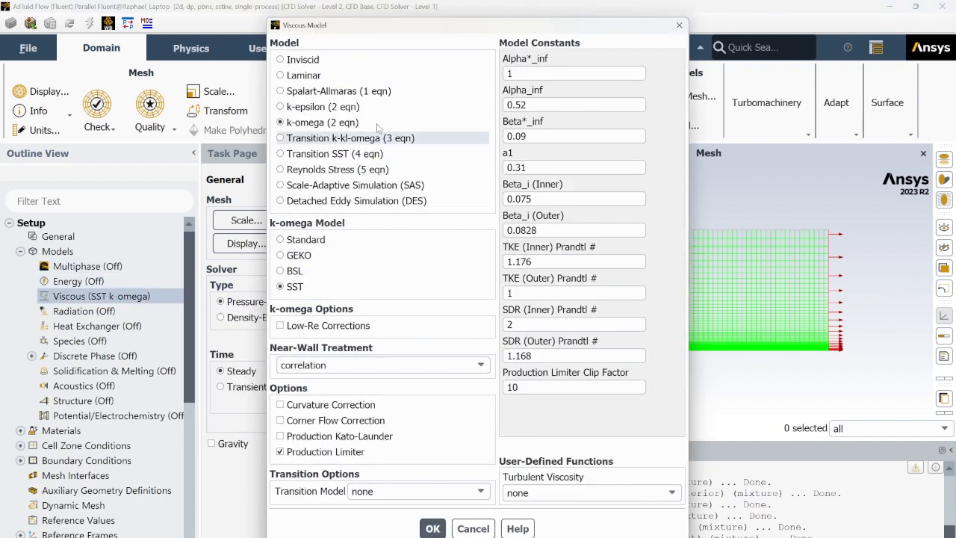
{"action": "left_click", "coordinate": [322, 76]}
{"action": "left_click", "coordinate": [310, 237]}
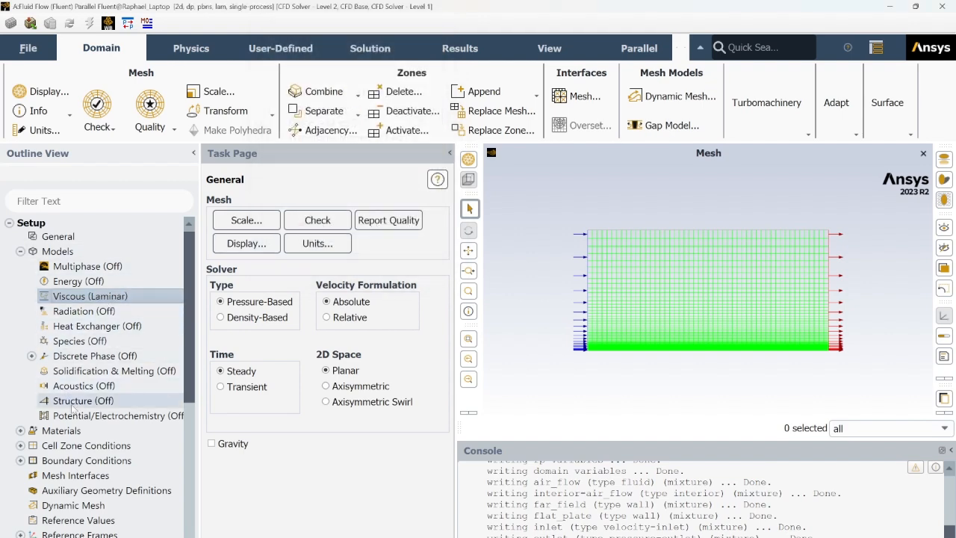
{"action": "scroll", "coordinate": [82, 396], "scroll_direction": "down", "scroll_amount": 2}
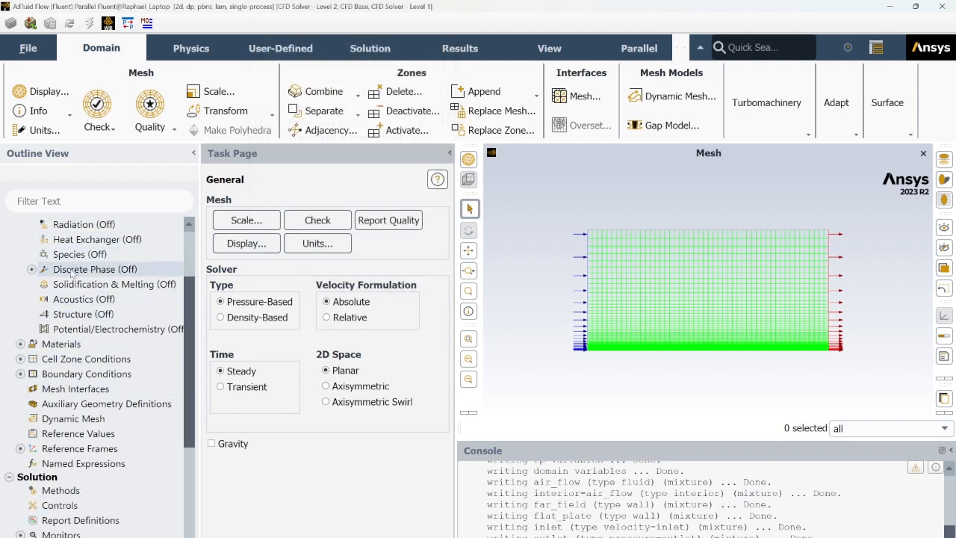
{"action": "scroll", "coordinate": [72, 273], "scroll_direction": "up", "scroll_amount": 2}
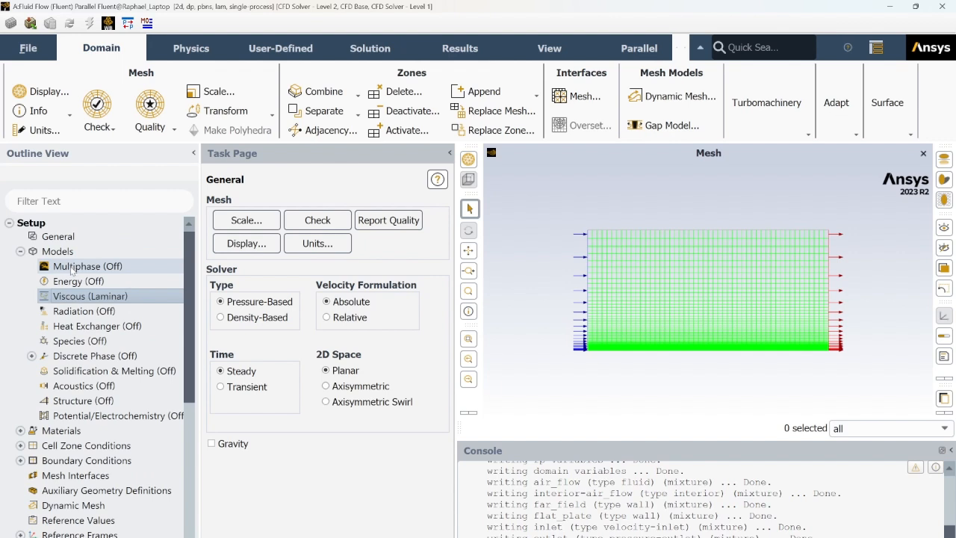
{"action": "left_click", "coordinate": [20, 252]}
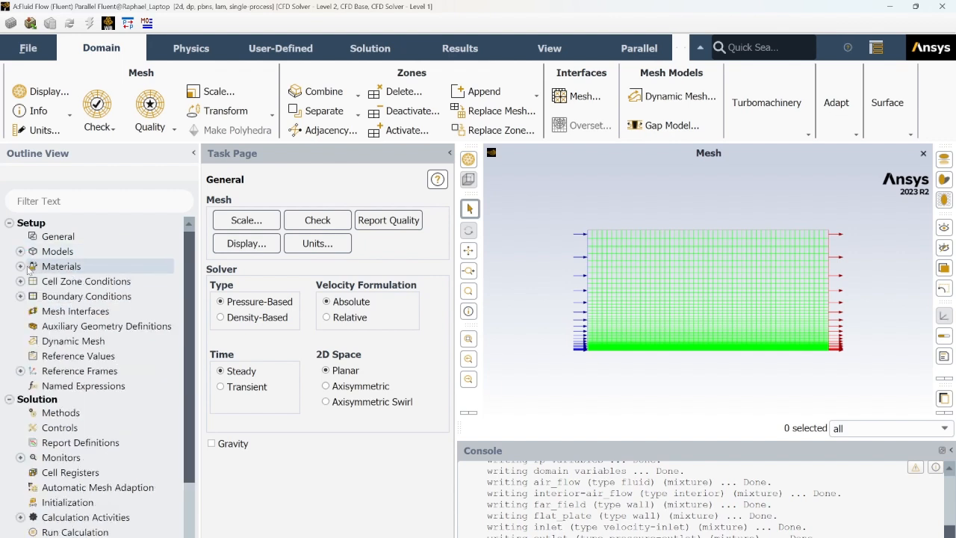
- Set the fluid material air to a constant density of 1.2 kg/m³ and a constant viscosity of 1.8e-05 kg/(m s)
{"action": "left_click", "coordinate": [20, 265]}
{"action": "left_click", "coordinate": [32, 282]}
{"action": "double_click", "coordinate": [68, 296]}
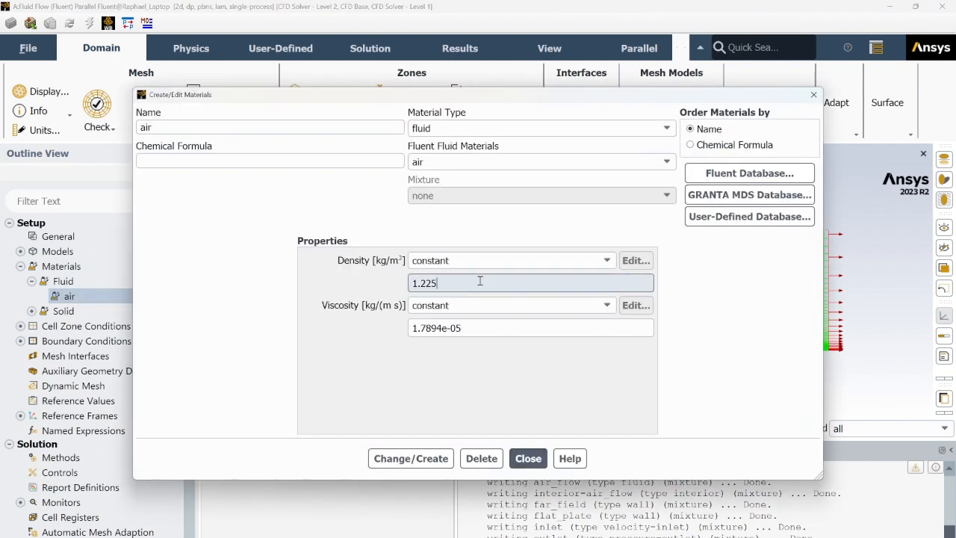
{"action": "left_click", "coordinate": [478, 329]}
{"action": "key", "text": "BackSpace"}
{"action": "key", "text": "BackSpace"}
{"action": "key", "text": "BackSpace"}
{"action": "key", "text": "BackSpace"}
{"action": "key", "text": "BackSpace"}
{"action": "key", "text": "BackSpace"}
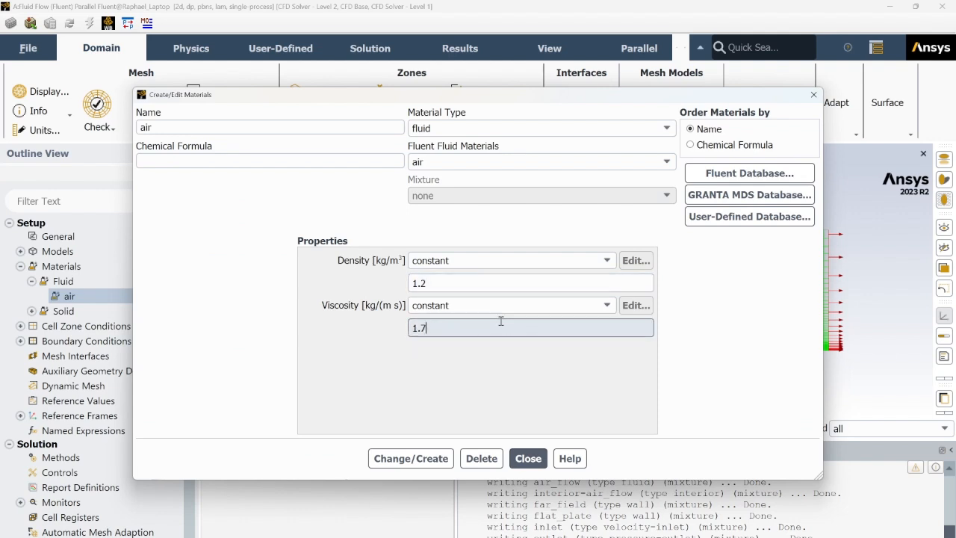
{"action": "type", "text": "E-05"}
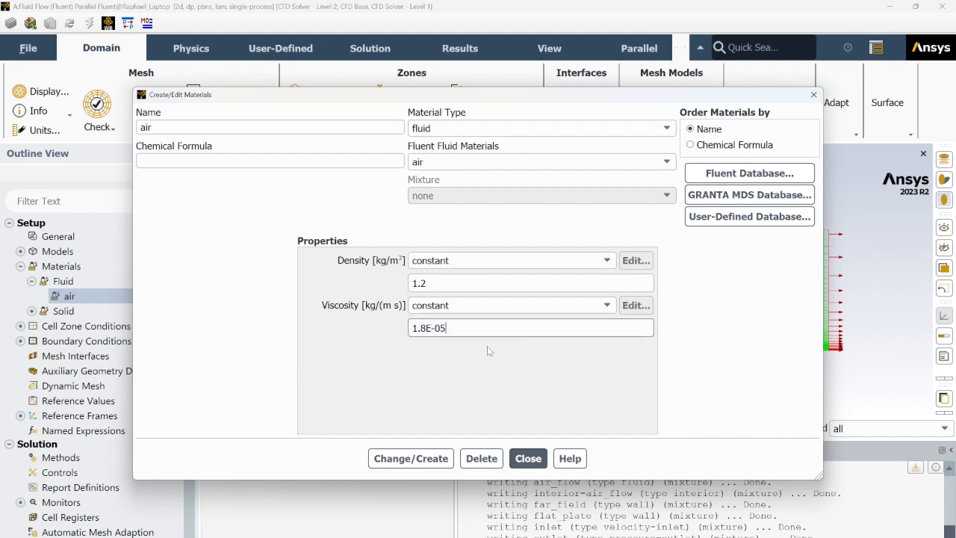
{"action": "left_click", "coordinate": [419, 458]}
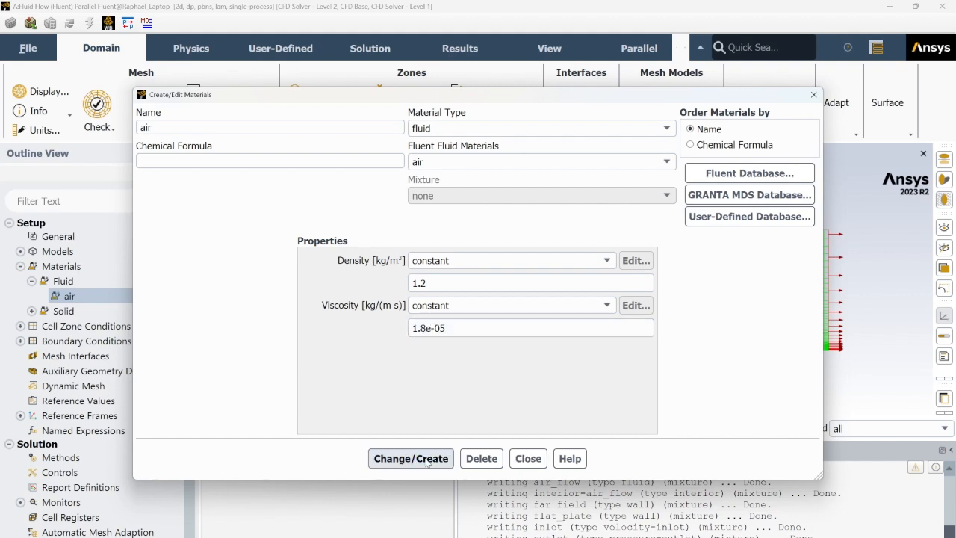
{"action": "left_click", "coordinate": [528, 459]}
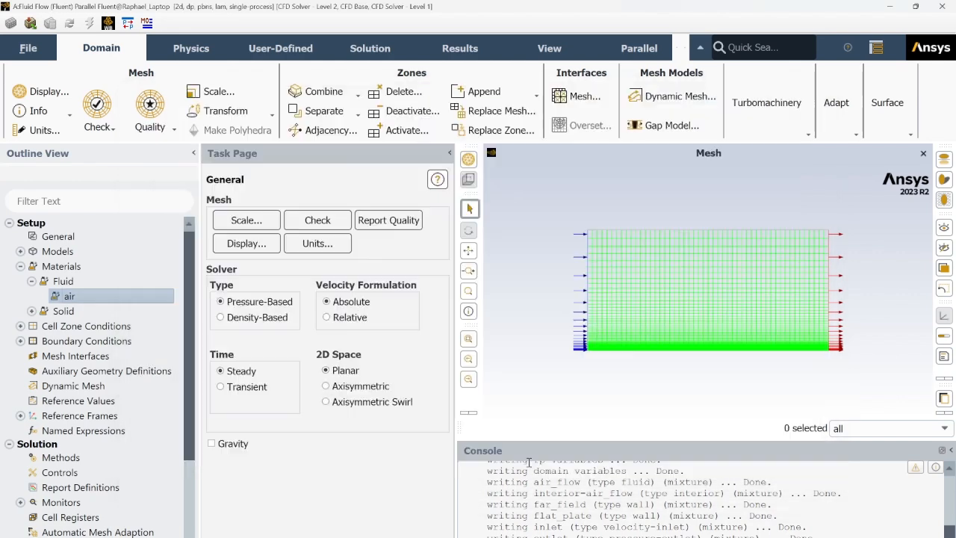
- Set the inlet boundary's Velocity Magnitude to 2 m/s, specified as normal to the boundary
{"action": "left_click", "coordinate": [21, 327]}
{"action": "left_click", "coordinate": [32, 342]}
{"action": "left_click", "coordinate": [20, 371]}
{"action": "scroll", "coordinate": [21, 377], "scroll_direction": "down", "scroll_amount": 3}
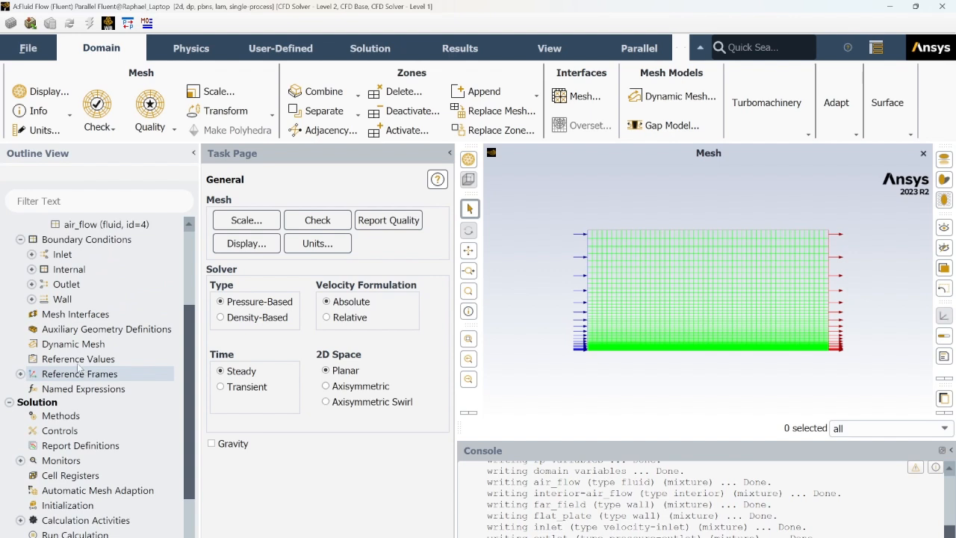
{"action": "left_click", "coordinate": [31, 254]}
{"action": "double_click", "coordinate": [107, 273]}
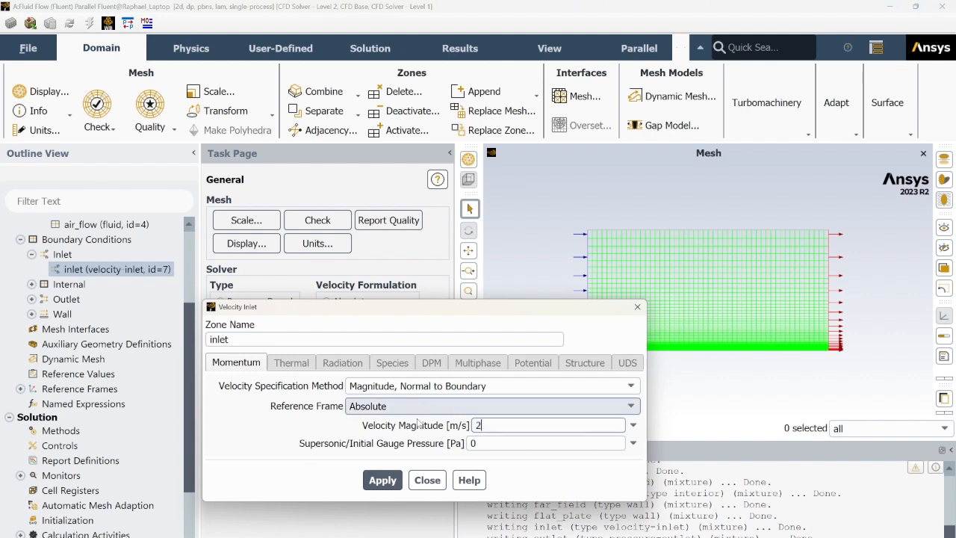
{"action": "left_click", "coordinate": [384, 482]}
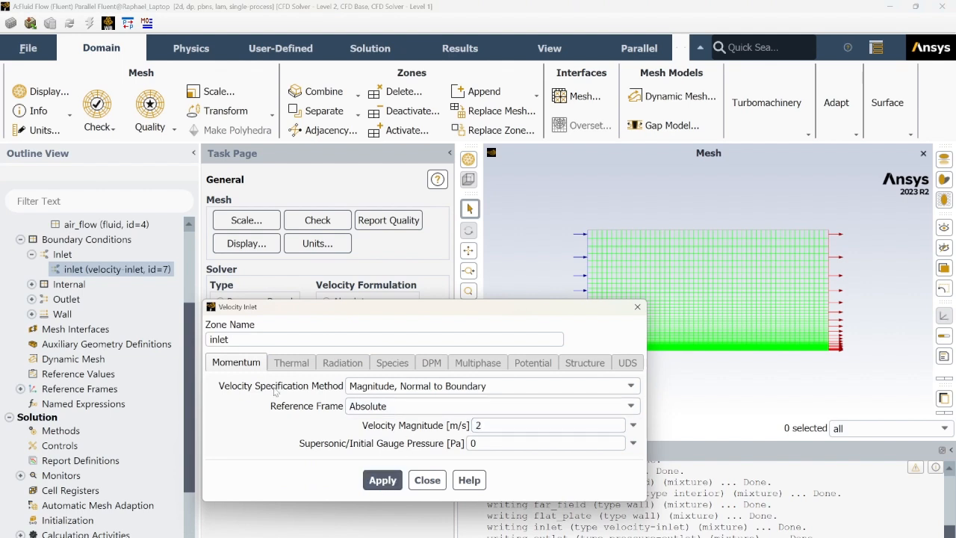
{"action": "left_click", "coordinate": [422, 478]}
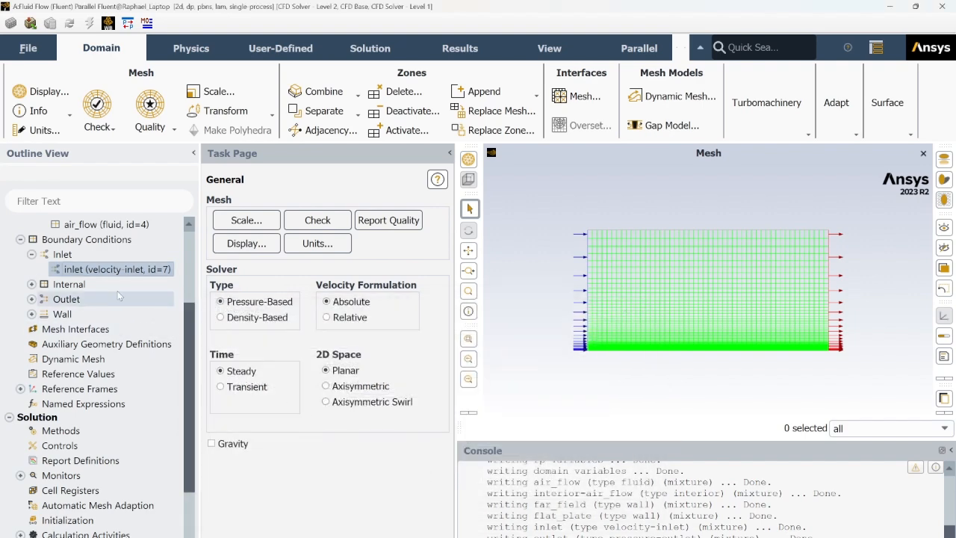
- Review the velocity inlet's momentum settings and close them without changes
{"action": "double_click", "coordinate": [128, 274]}
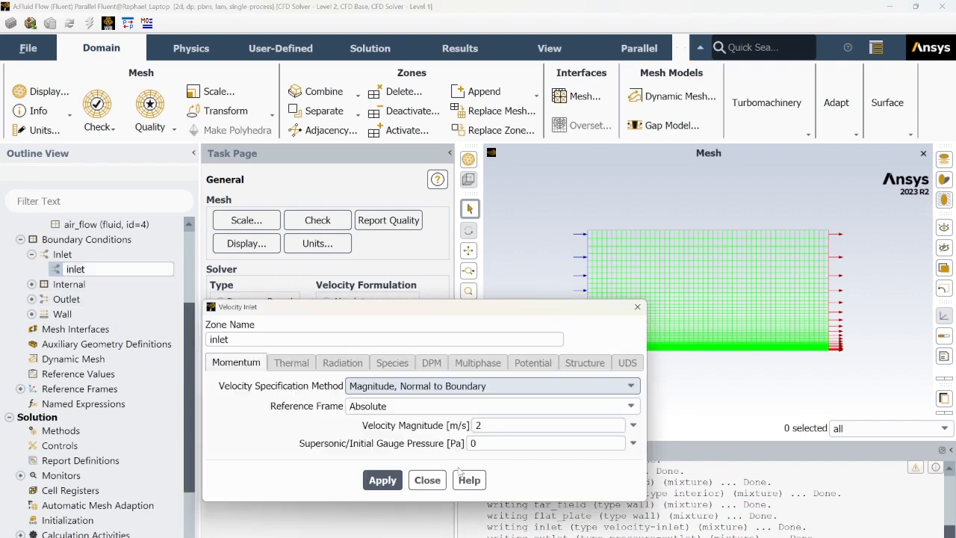
{"action": "left_click", "coordinate": [427, 480]}
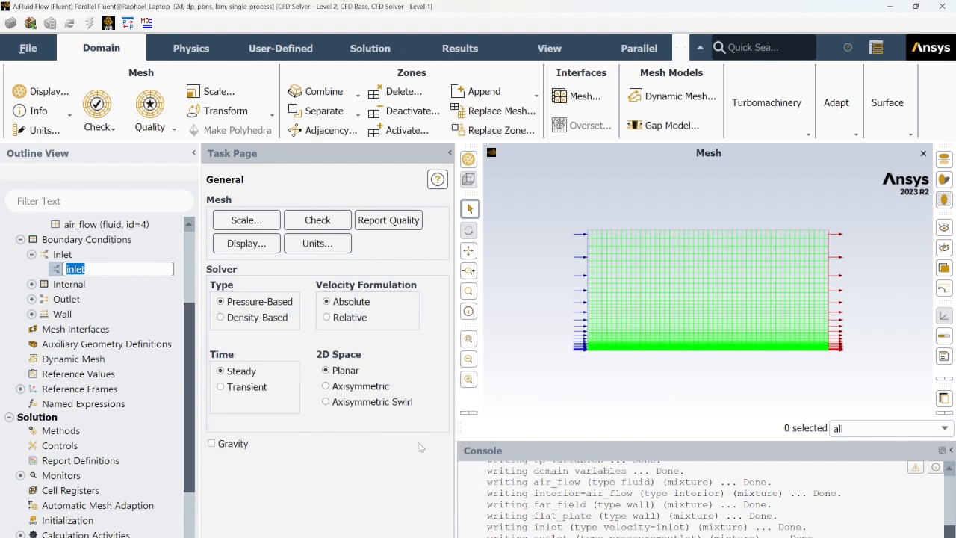
{"action": "left_click", "coordinate": [88, 272]}
{"action": "left_click", "coordinate": [69, 285]}
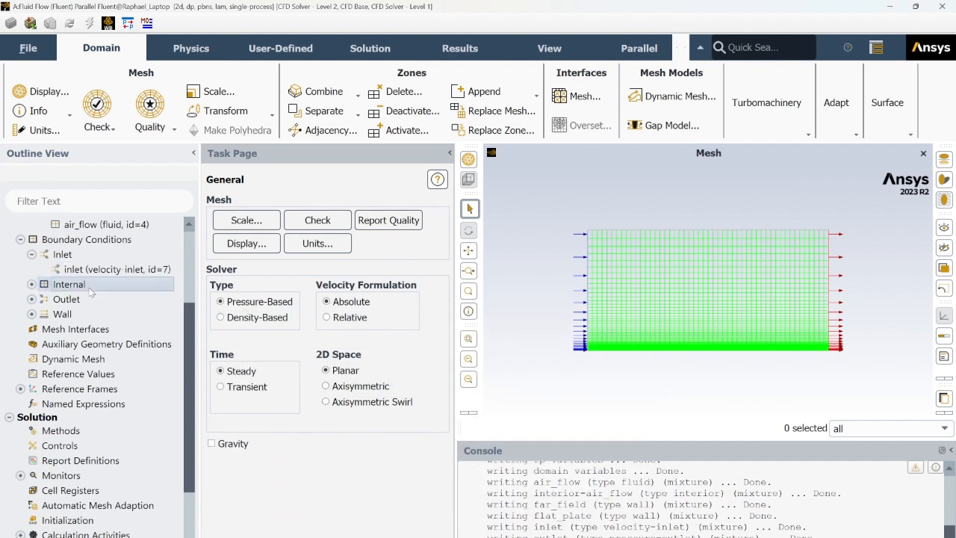
- Enable Prevent Reverse Flow on the pressure outlet boundary and apply the setting
{"action": "left_click", "coordinate": [31, 284]}
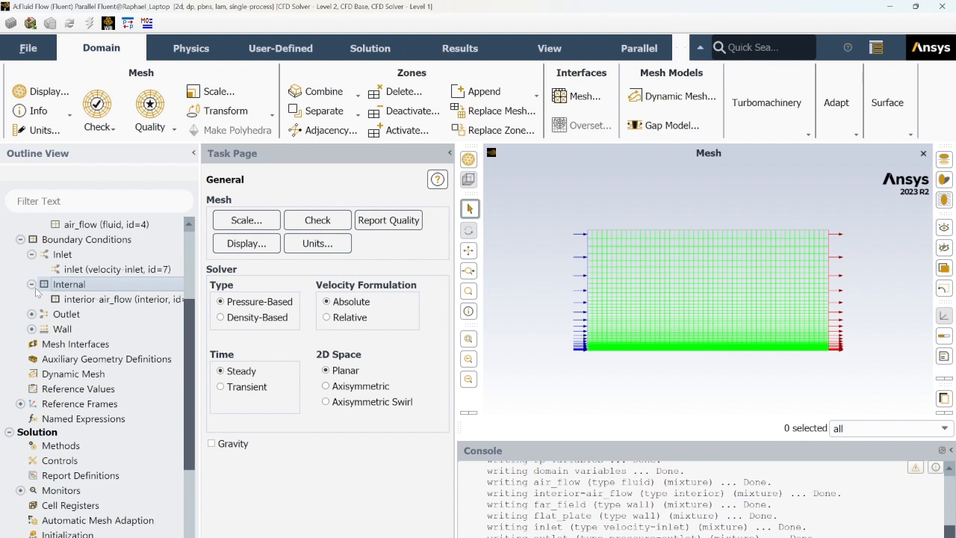
{"action": "left_click", "coordinate": [32, 328]}
{"action": "left_click", "coordinate": [31, 314]}
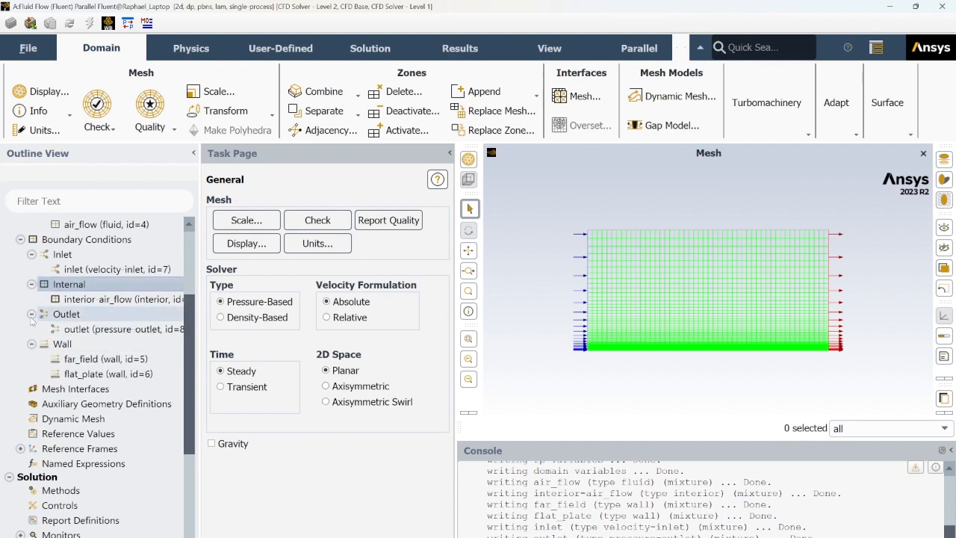
{"action": "left_click", "coordinate": [88, 329]}
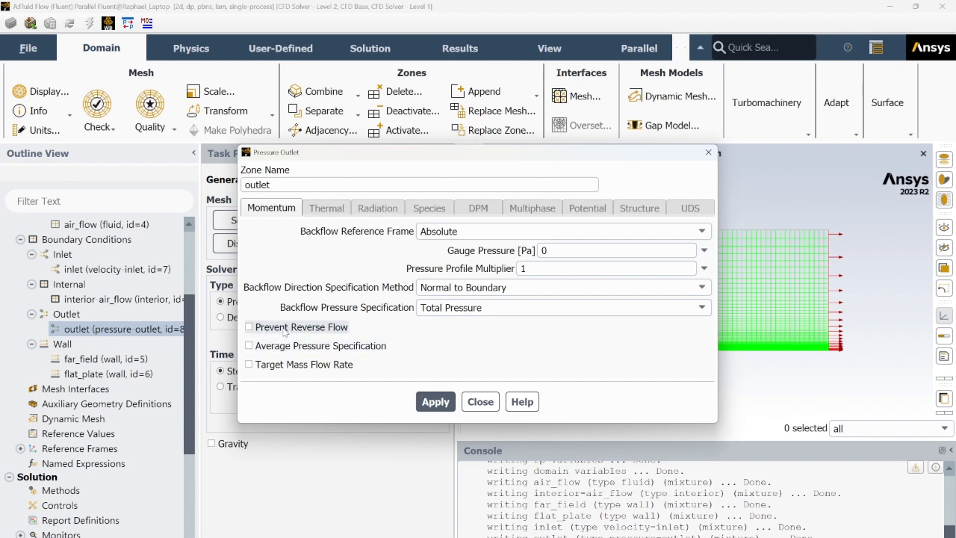
{"action": "left_click", "coordinate": [284, 328]}
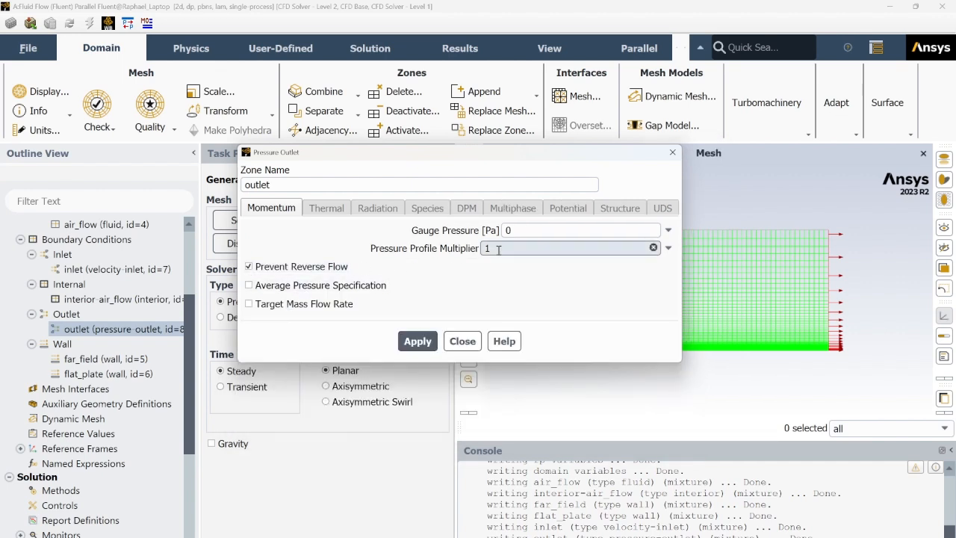
{"action": "left_click", "coordinate": [420, 340]}
{"action": "left_click", "coordinate": [462, 340]}
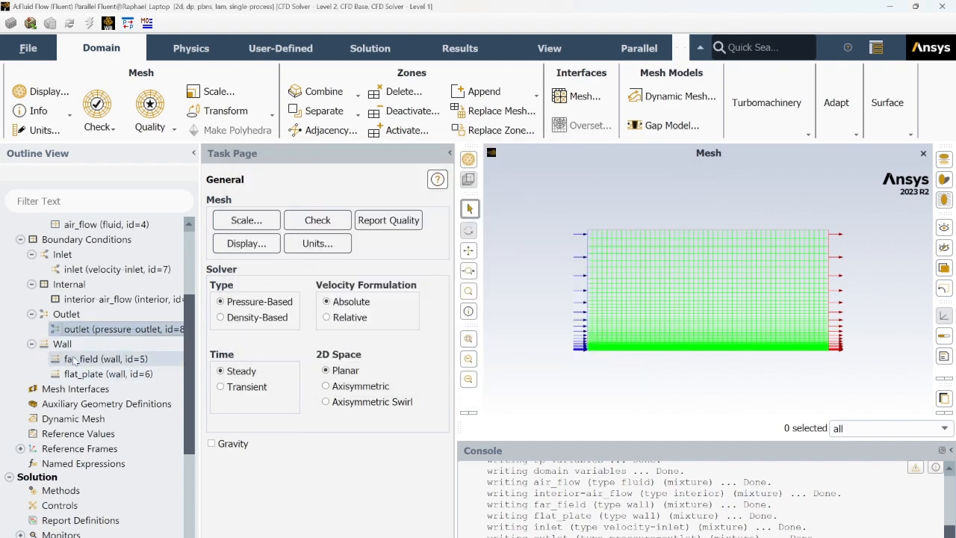
- Review the flat_plate wall's momentum conditions, and change the far_field boundary's type from wall to symmetry
{"action": "left_click", "coordinate": [106, 374]}
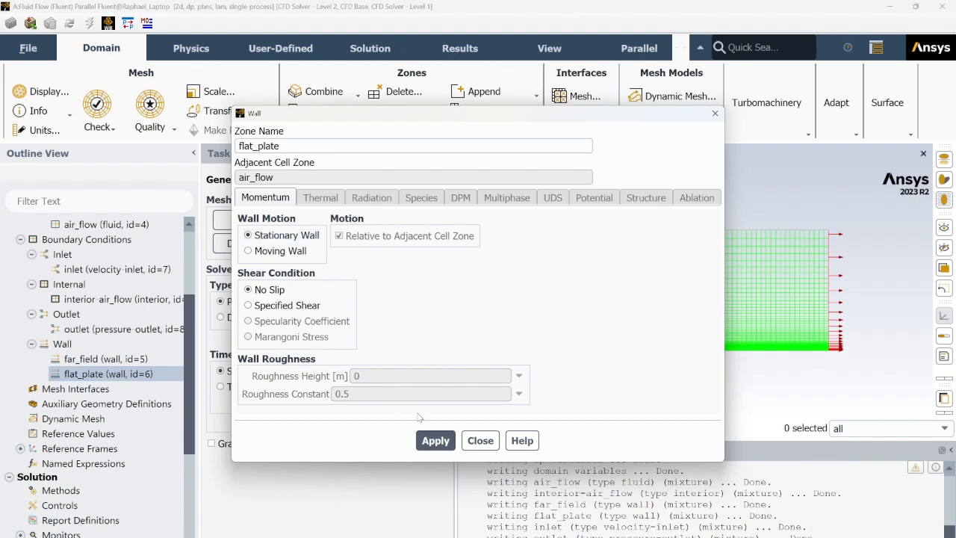
{"action": "left_click", "coordinate": [478, 441]}
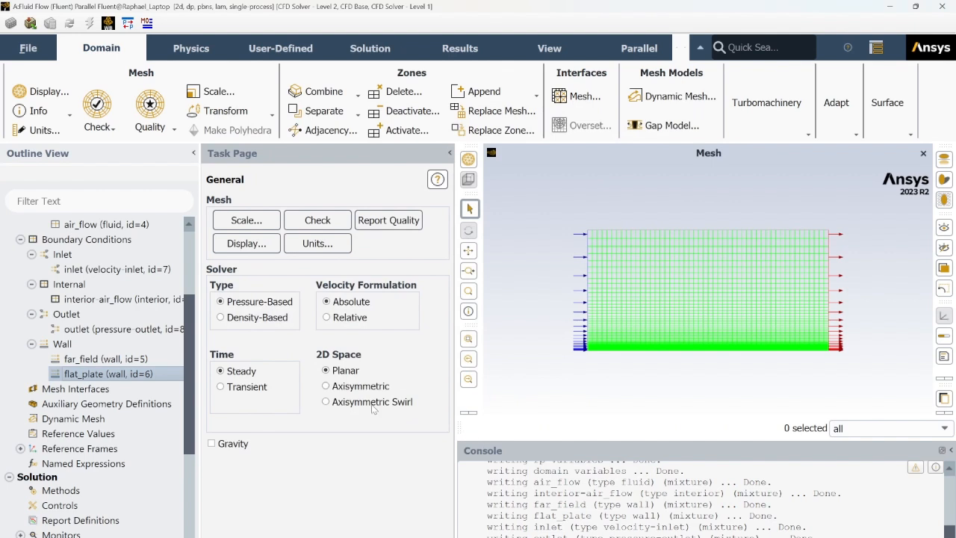
{"action": "left_click", "coordinate": [123, 361]}
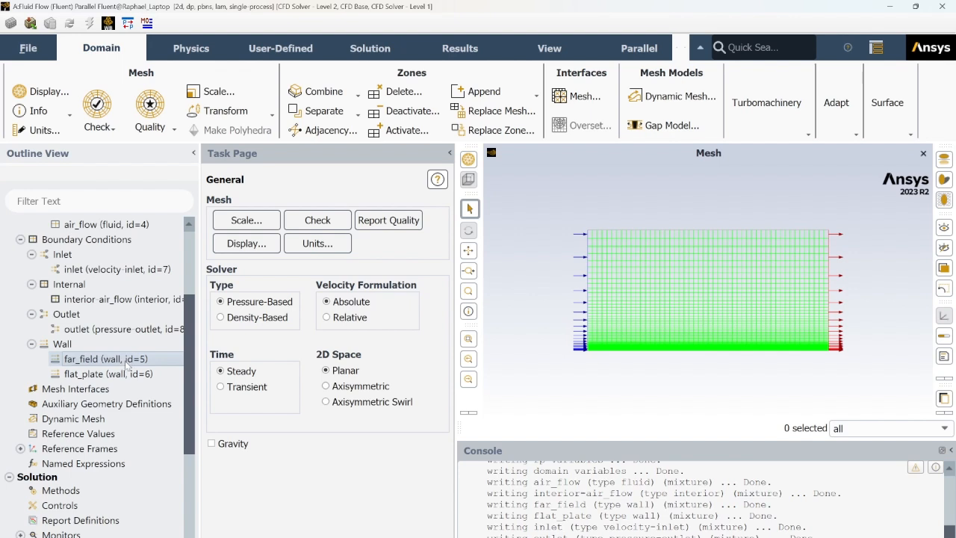
{"action": "right_click", "coordinate": [127, 361]}
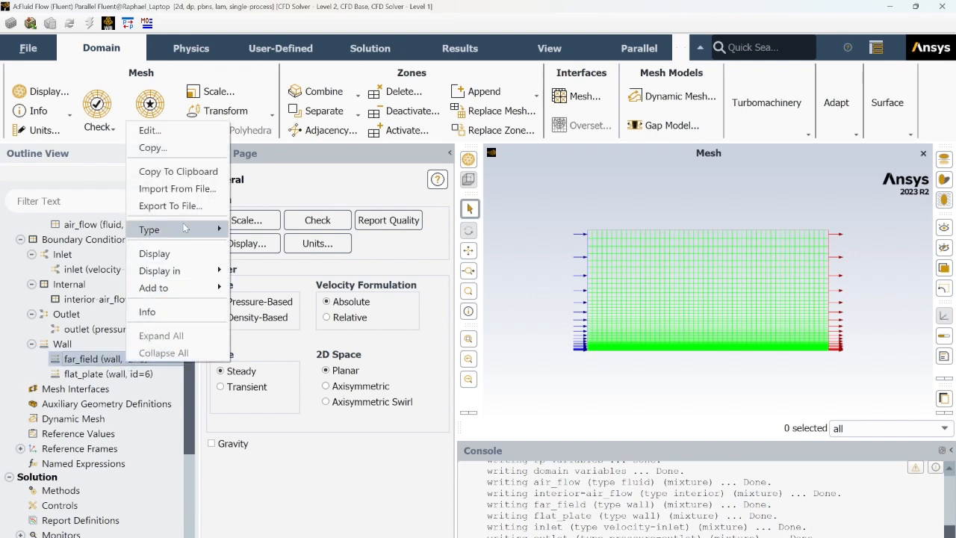
{"action": "mouse_move", "coordinate": [210, 232]}
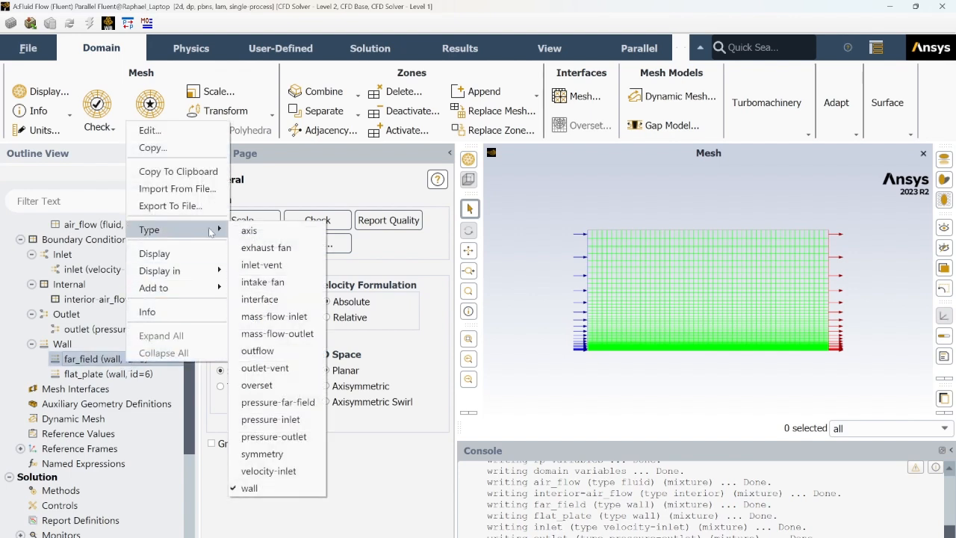
{"action": "left_click", "coordinate": [284, 452]}
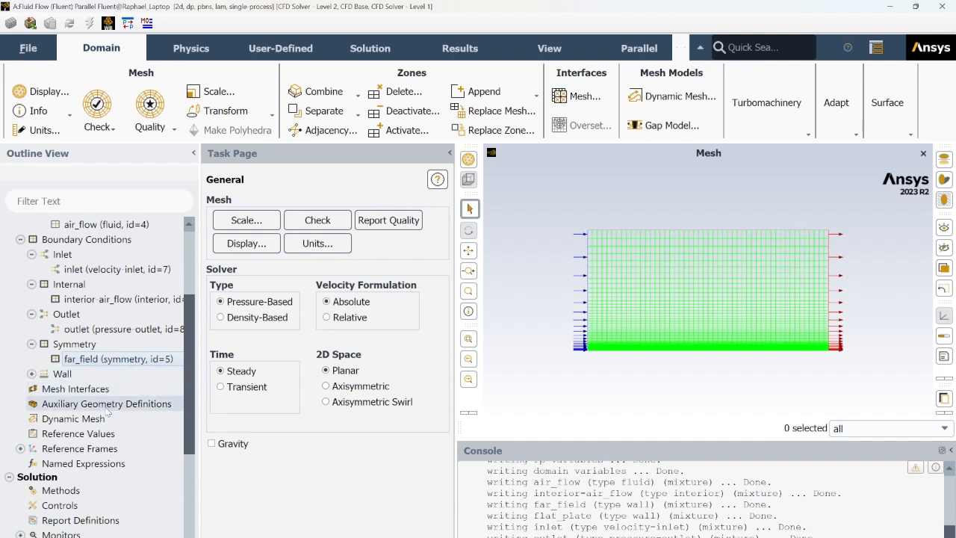
{"action": "scroll", "coordinate": [75, 425], "scroll_direction": "down", "scroll_amount": 3}
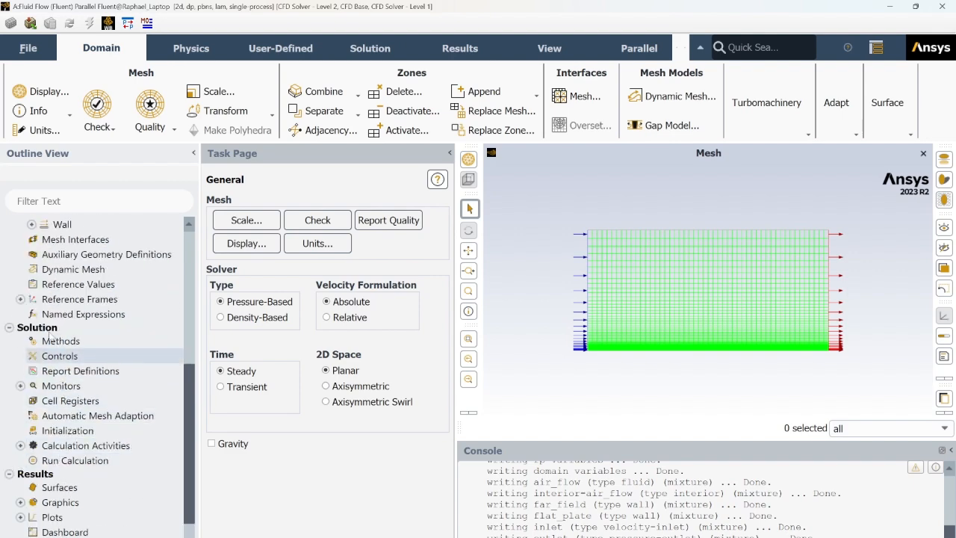
{"action": "left_click", "coordinate": [21, 299]}
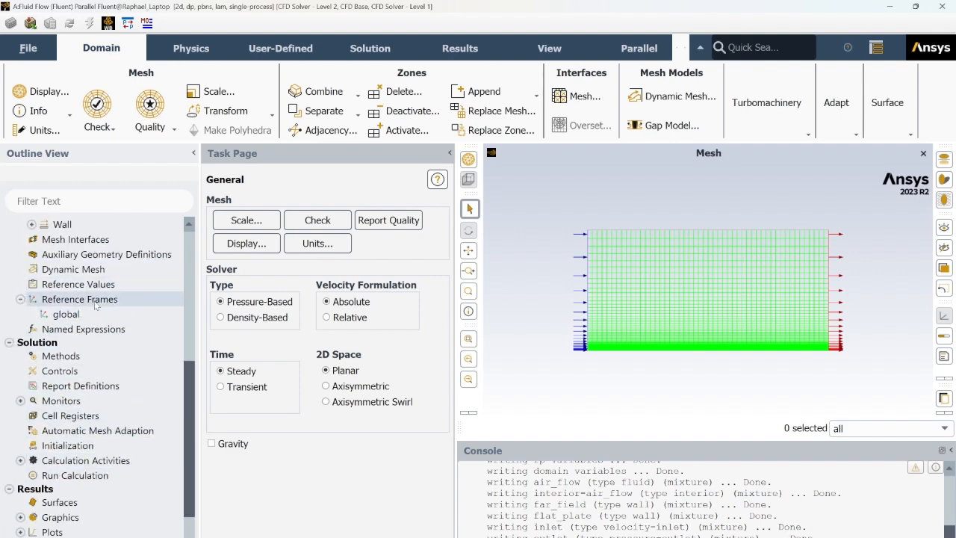
{"action": "double_click", "coordinate": [95, 300]}
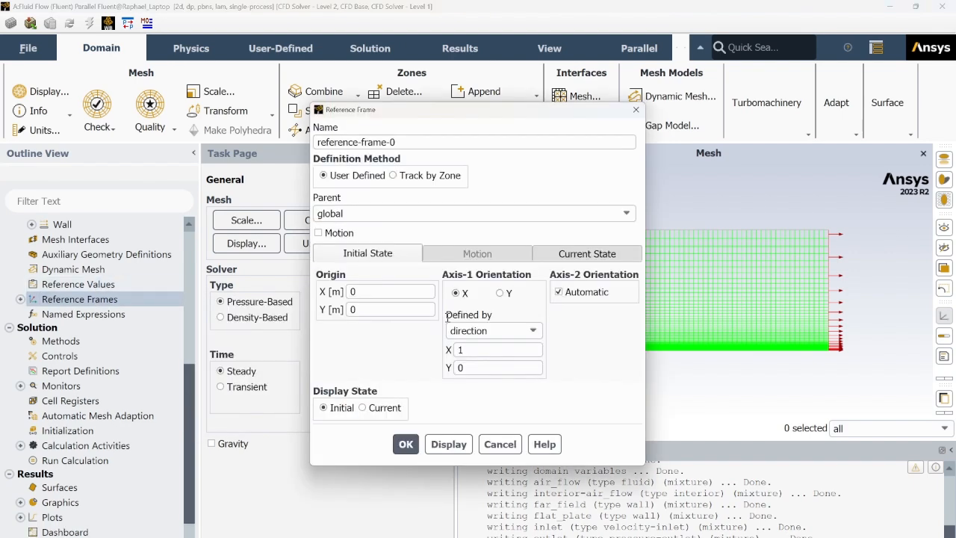
{"action": "left_click", "coordinate": [500, 444]}
- Compute the case's reference values from the inlet, and check the reference velocity and density
{"action": "left_click", "coordinate": [112, 285]}
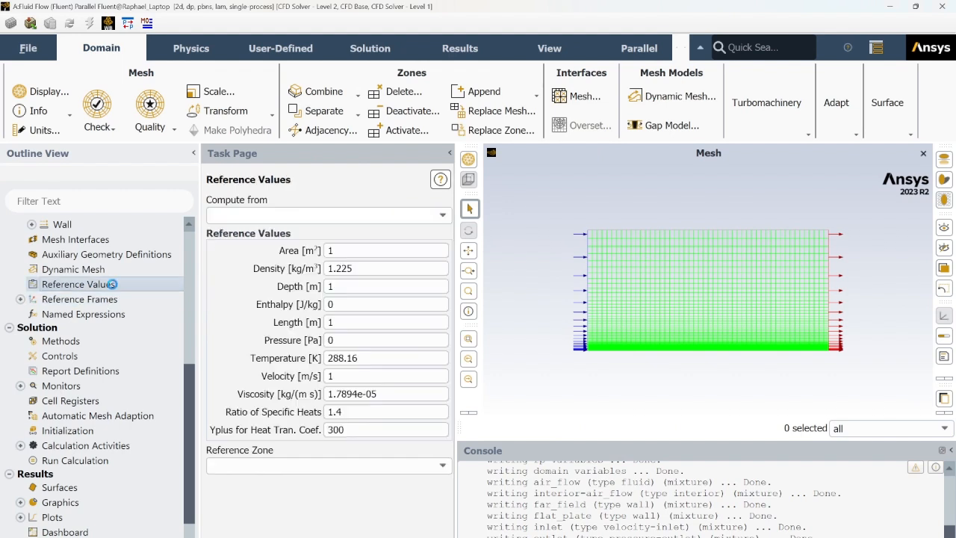
{"action": "left_click", "coordinate": [440, 215]}
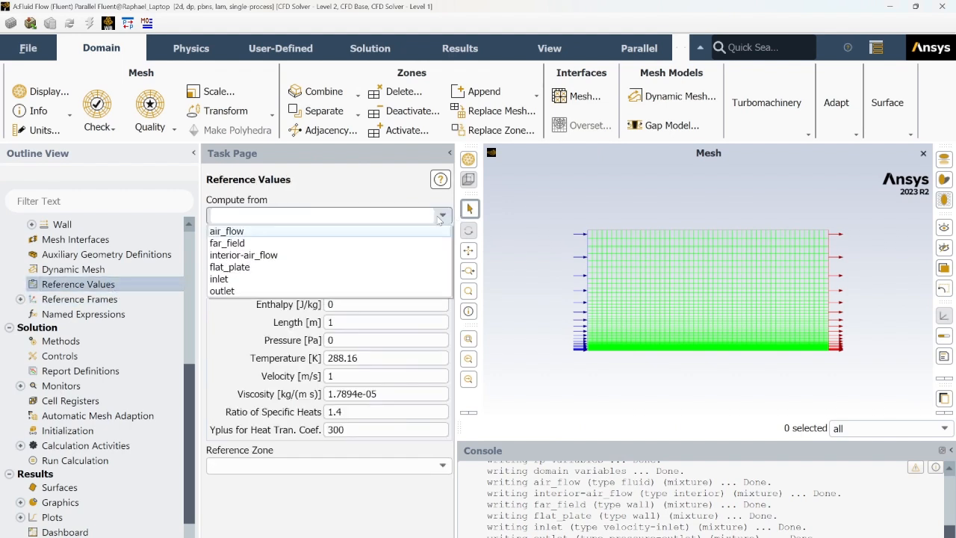
{"action": "left_click", "coordinate": [236, 281]}
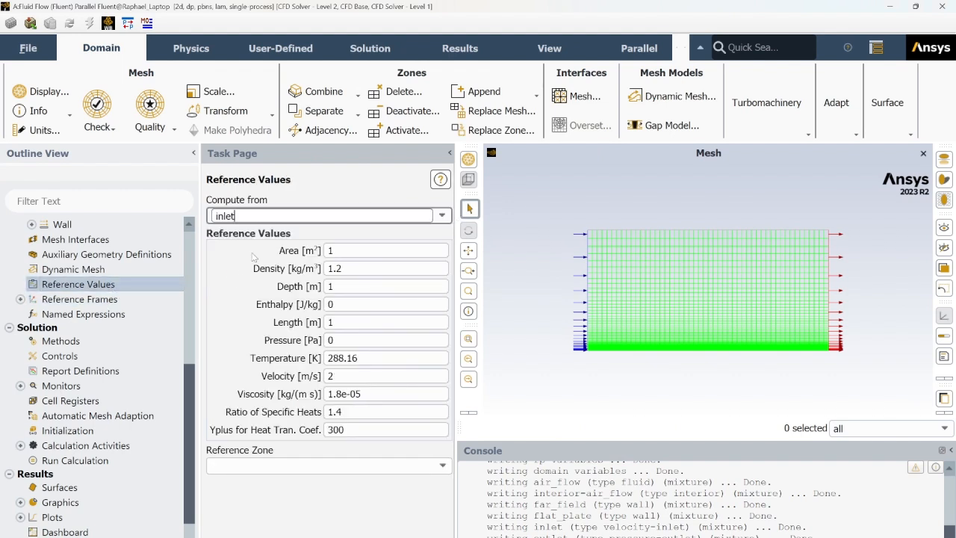
{"action": "double_click", "coordinate": [351, 376]}
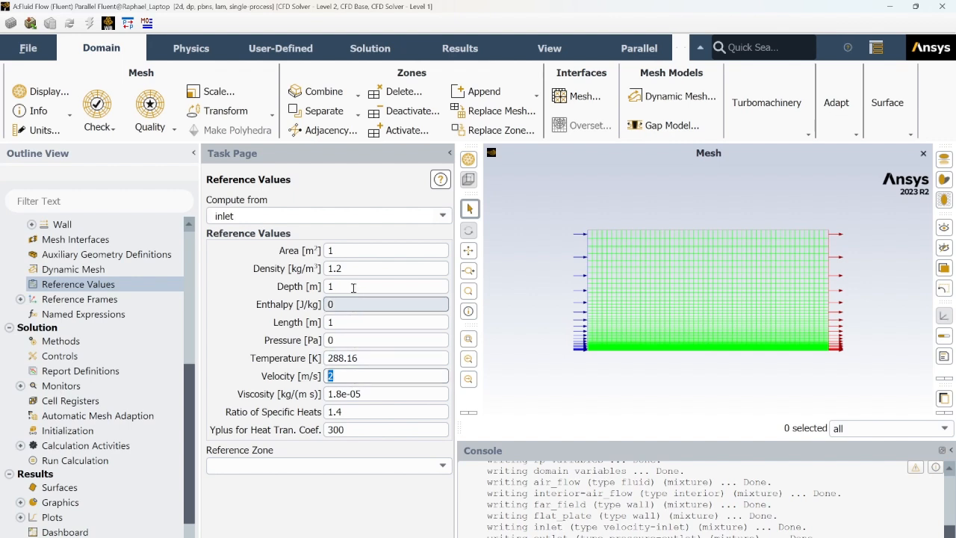
{"action": "double_click", "coordinate": [334, 268]}
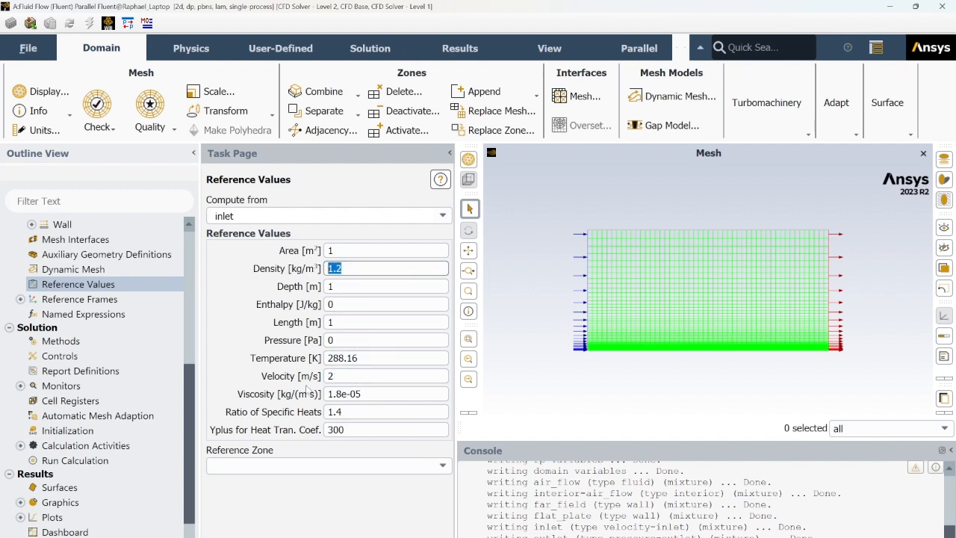
- Set the pressure-velocity coupling scheme to SIMPLE in the solution methods, and review the remaining method options
{"action": "left_click", "coordinate": [82, 345]}
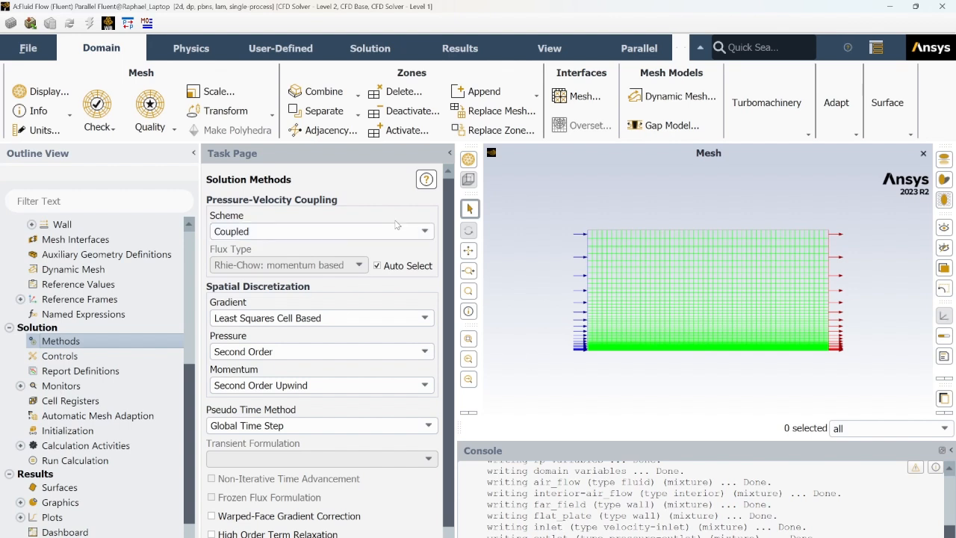
{"action": "left_click", "coordinate": [313, 231]}
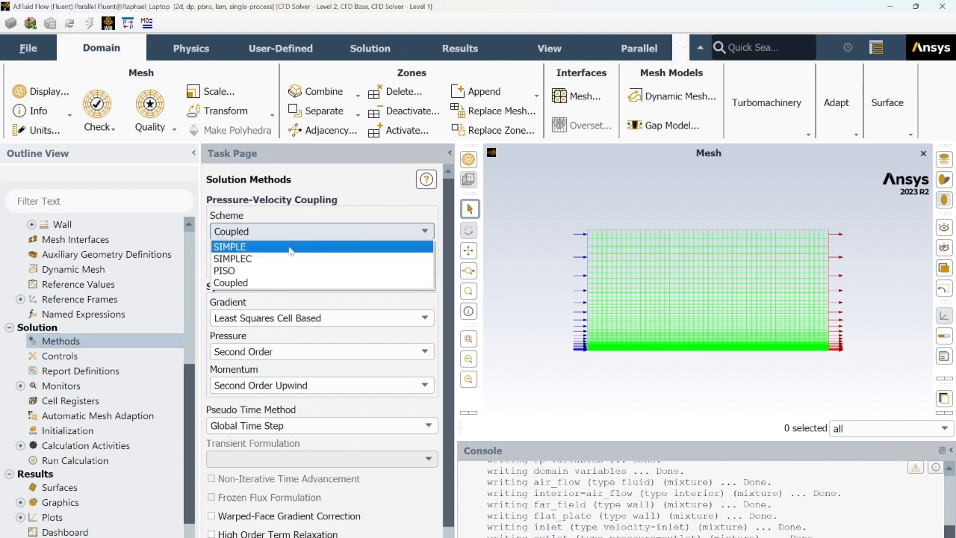
{"action": "left_click", "coordinate": [288, 246]}
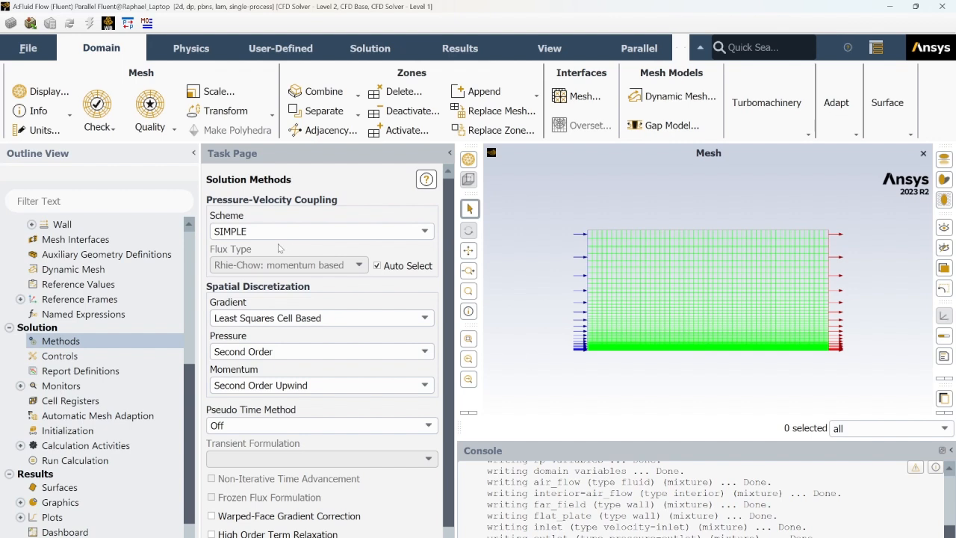
{"action": "scroll", "coordinate": [267, 259], "scroll_direction": "down", "scroll_amount": 1}
{"action": "scroll", "coordinate": [278, 343], "scroll_direction": "up", "scroll_amount": 1}
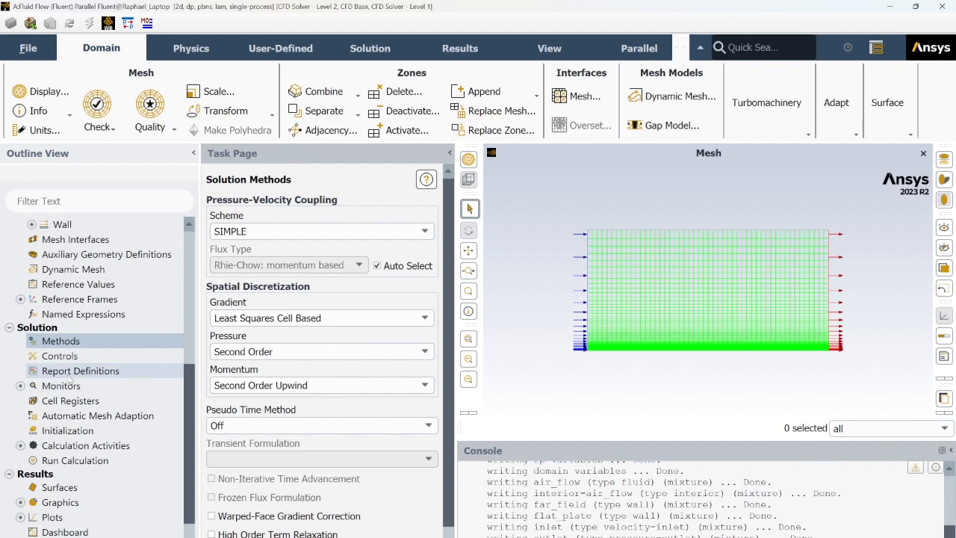
- Set the residual convergence criteria for continuity, x-velocity and y-velocity to 0.00001 and accept the residual monitor settings
{"action": "left_click", "coordinate": [20, 385]}
{"action": "left_click", "coordinate": [96, 404]}
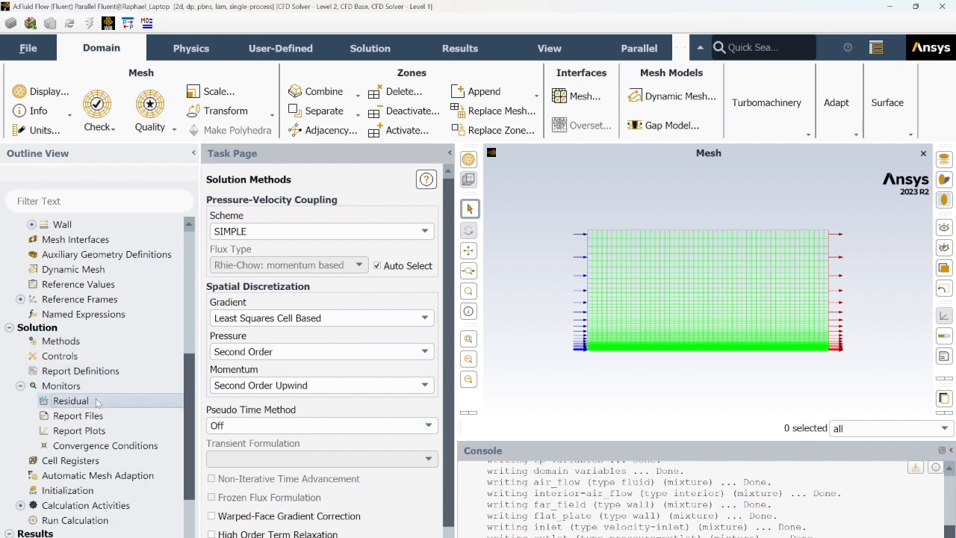
{"action": "double_click", "coordinate": [97, 403]}
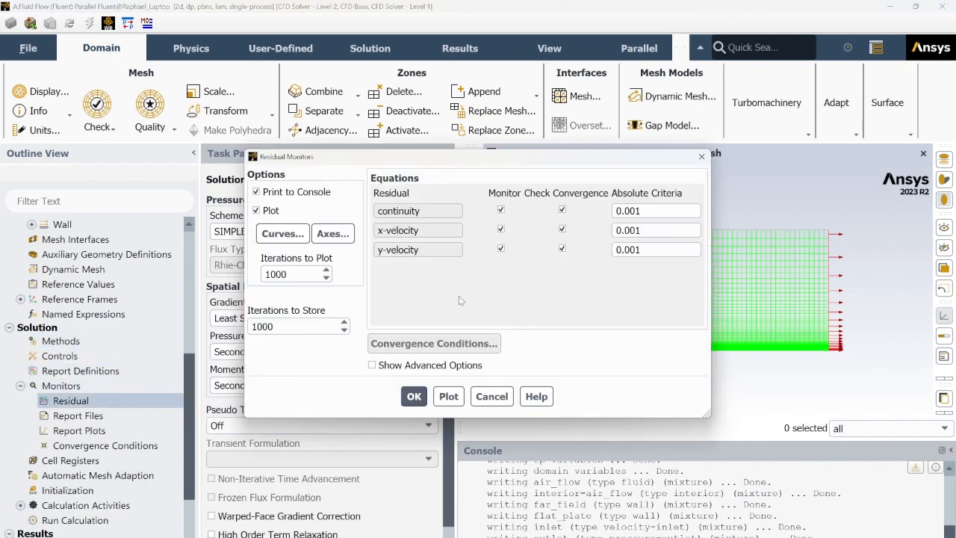
{"action": "left_click", "coordinate": [638, 212]}
{"action": "type", "text": "00"}
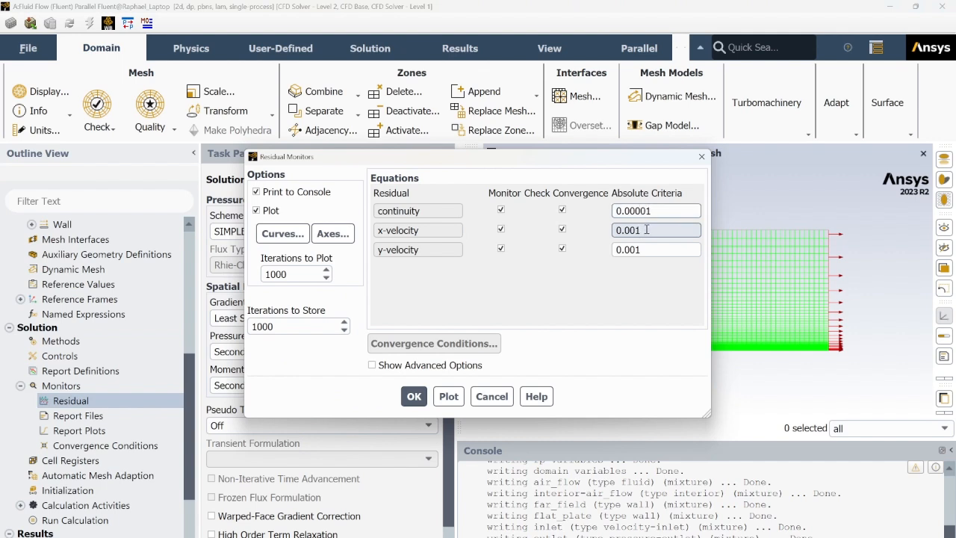
{"action": "left_click", "coordinate": [636, 231]}
{"action": "type", "text": "00"}
{"action": "left_click", "coordinate": [639, 249]}
{"action": "type", "text": "00"}
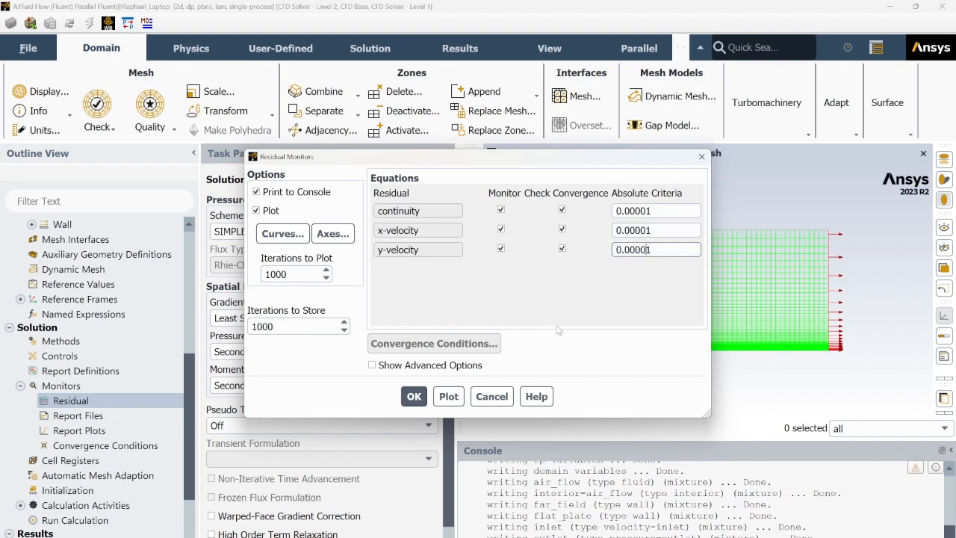
{"action": "left_click", "coordinate": [414, 396]}
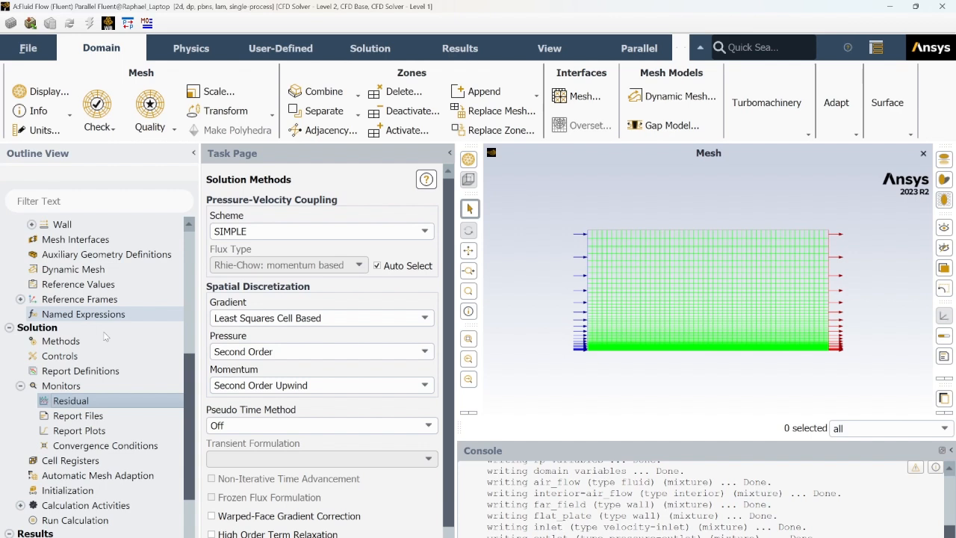
- Initialize the solution with Standard Initialization, computing the initial values from the inlet
{"action": "scroll", "coordinate": [97, 364], "scroll_direction": "down", "scroll_amount": 1}
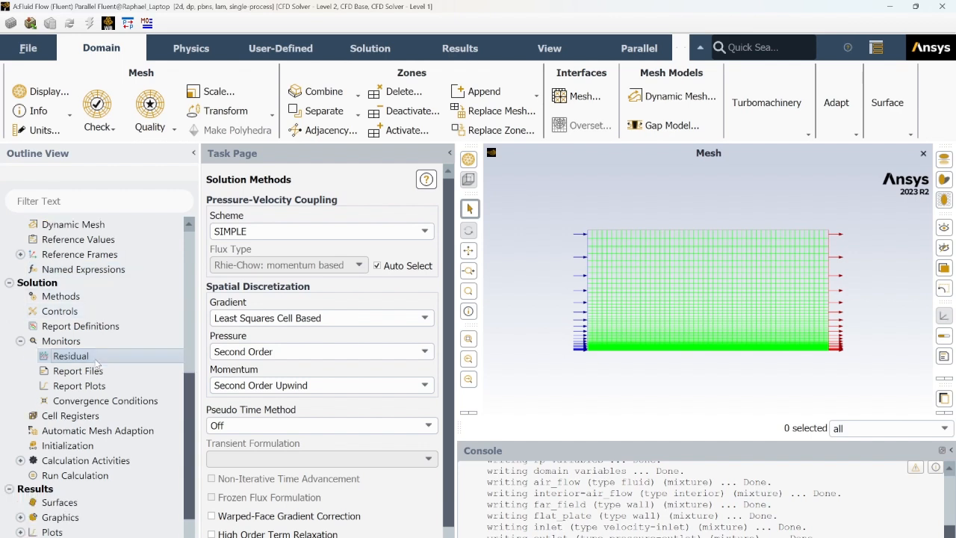
{"action": "left_click", "coordinate": [107, 448]}
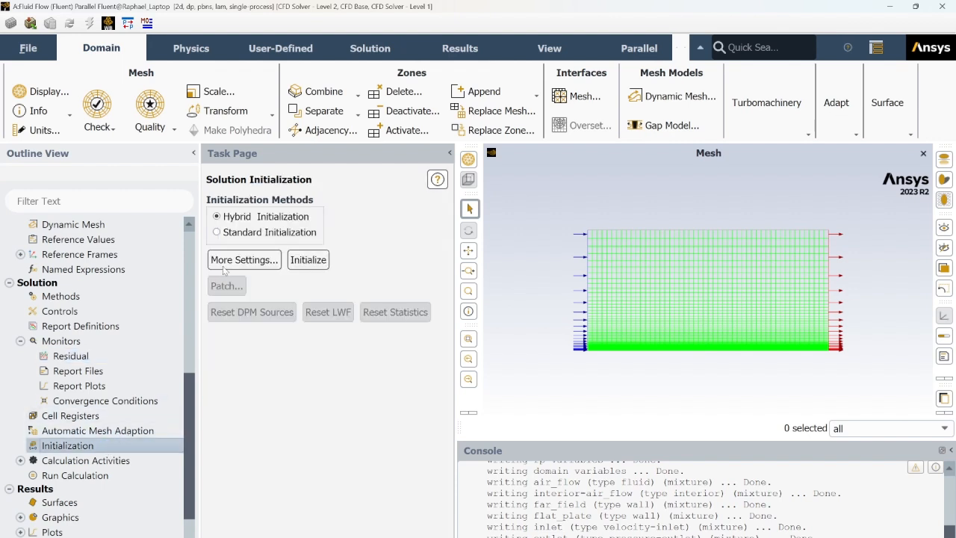
{"action": "left_click", "coordinate": [232, 237]}
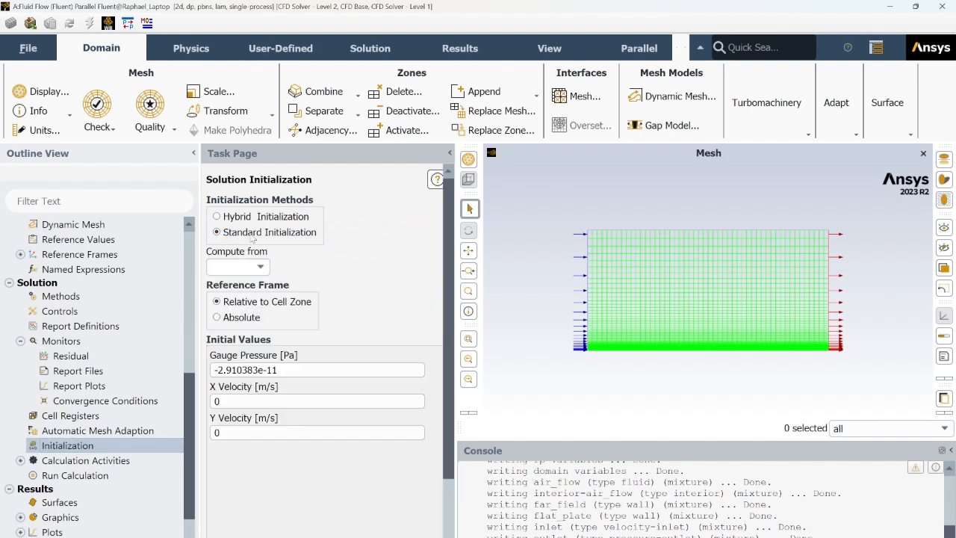
{"action": "left_click", "coordinate": [261, 267]}
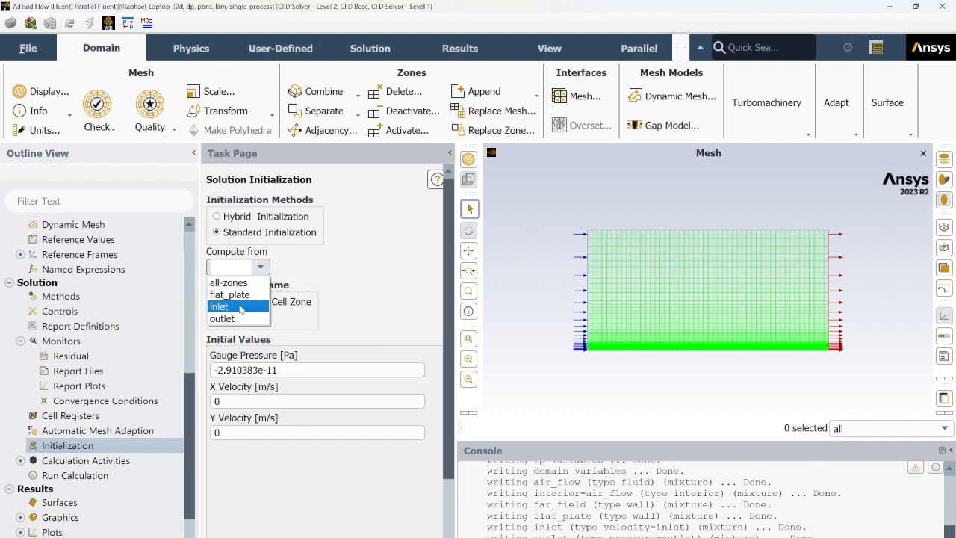
{"action": "left_click", "coordinate": [242, 304]}
{"action": "left_click", "coordinate": [243, 403]}
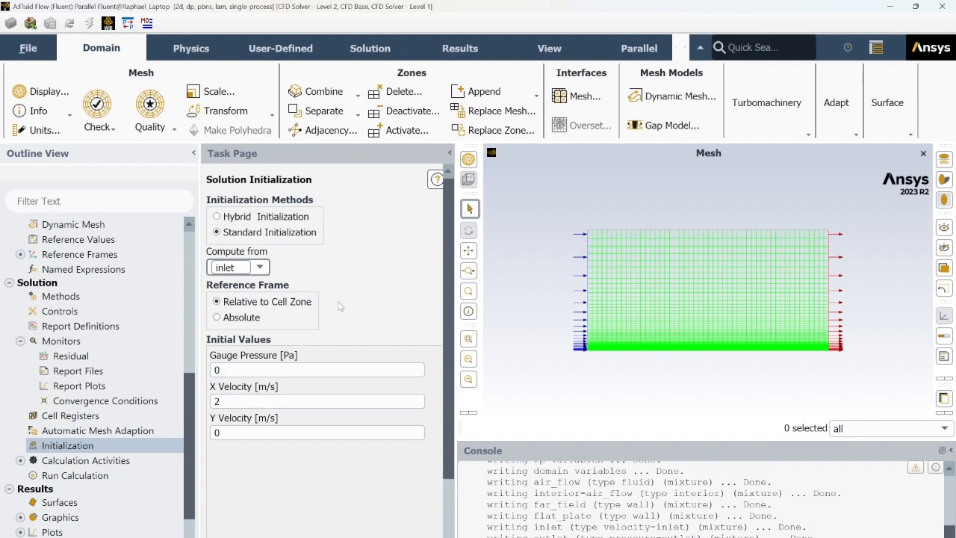
{"action": "scroll", "coordinate": [335, 307], "scroll_direction": "down", "scroll_amount": 3}
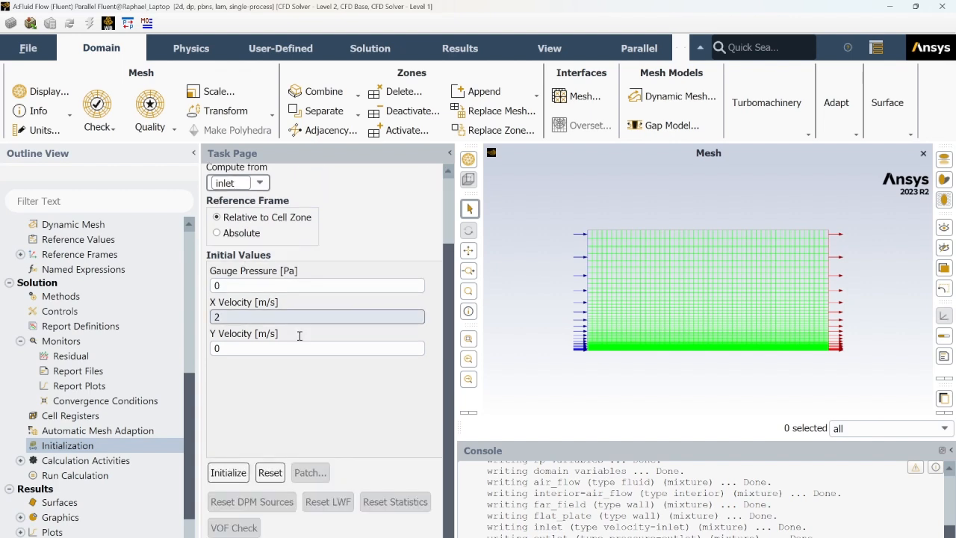
{"action": "left_click", "coordinate": [227, 472]}
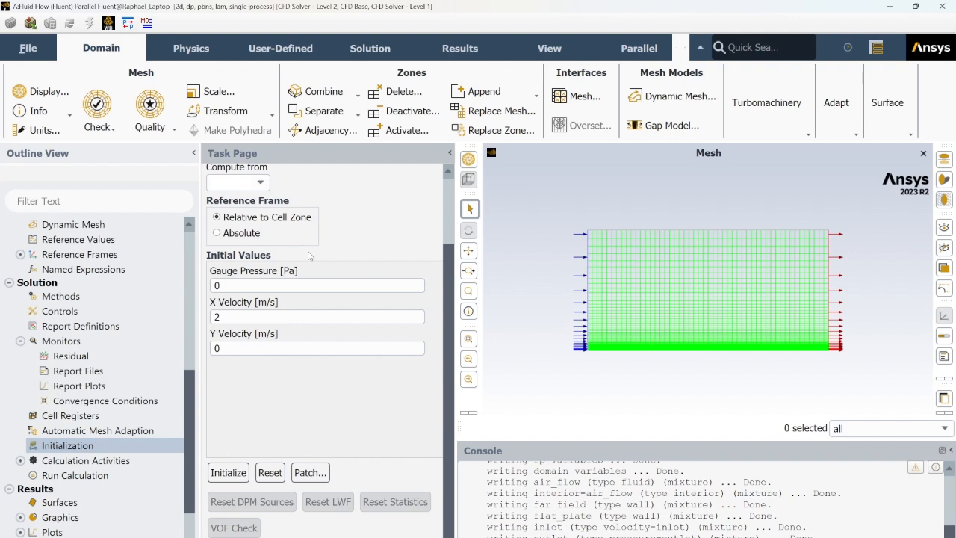
- Run the calculation with the number of iterations set to 100000, and acknowledge its completion
{"action": "left_click", "coordinate": [112, 476]}
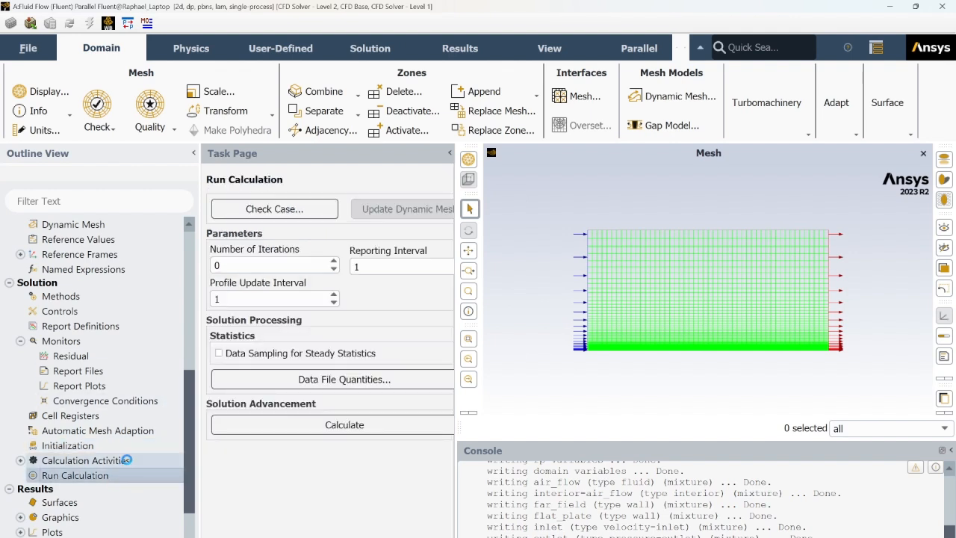
{"action": "left_click", "coordinate": [259, 264]}
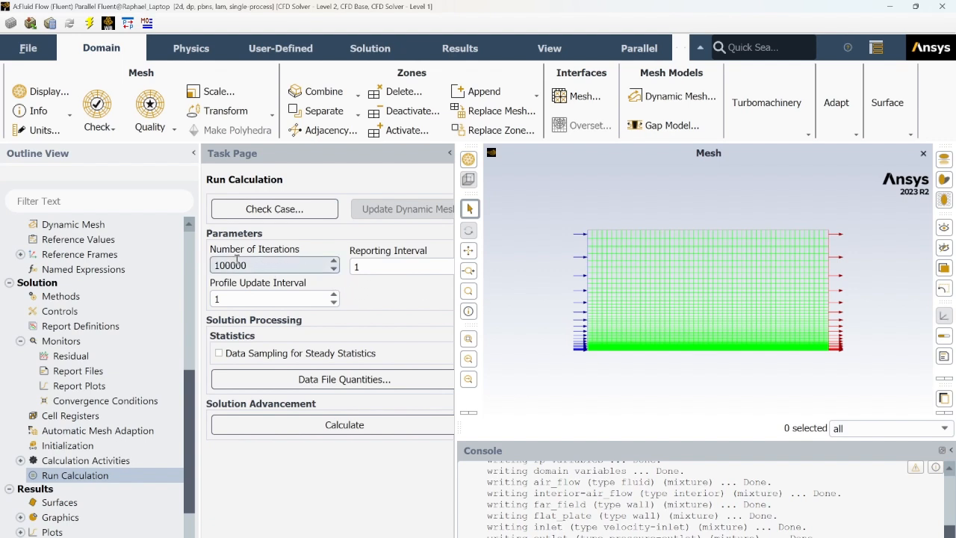
{"action": "left_click", "coordinate": [343, 424]}
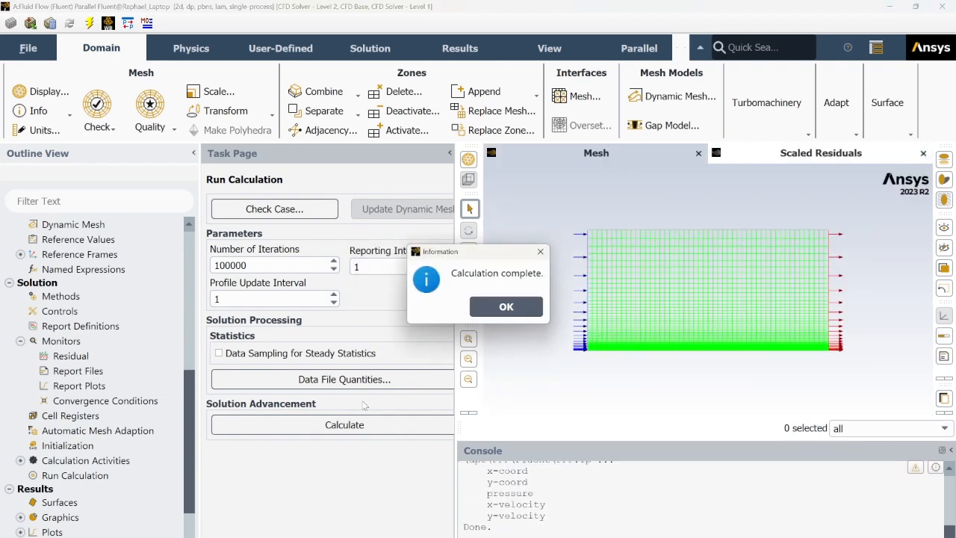
{"action": "left_click", "coordinate": [510, 307]}
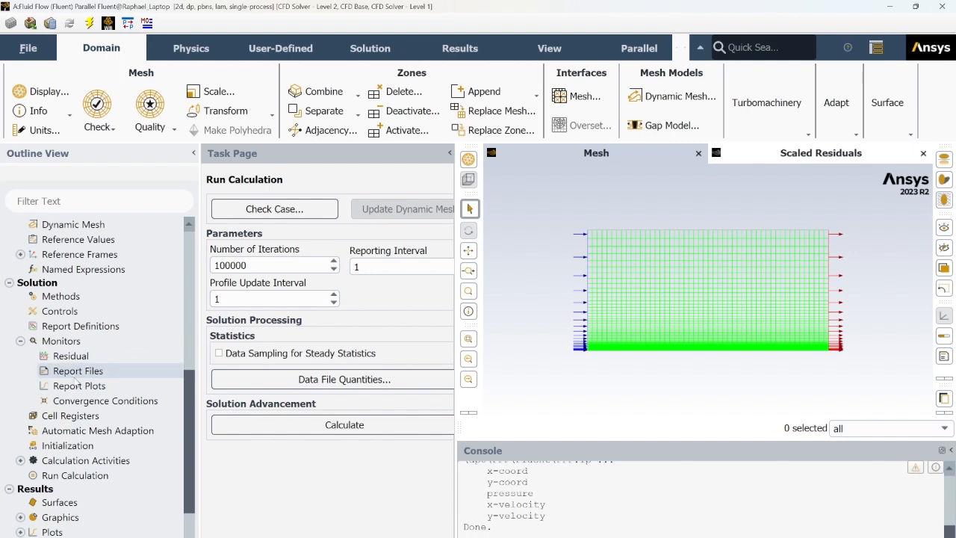
- Create an XY plot of Wall Shear Stress from the wall fluxes along the flat_plate surface, and close the plot setup
{"action": "scroll", "coordinate": [76, 377], "scroll_direction": "down", "scroll_amount": 2}
{"action": "left_click", "coordinate": [21, 460]}
{"action": "scroll", "coordinate": [29, 460], "scroll_direction": "down", "scroll_amount": 3}
{"action": "left_click", "coordinate": [86, 387]}
{"action": "double_click", "coordinate": [67, 379]}
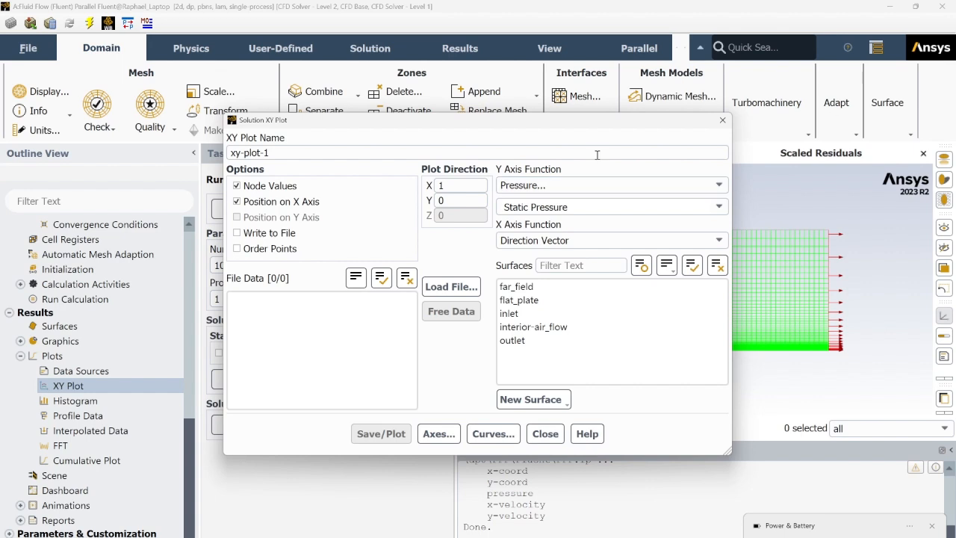
{"action": "left_click", "coordinate": [713, 185]}
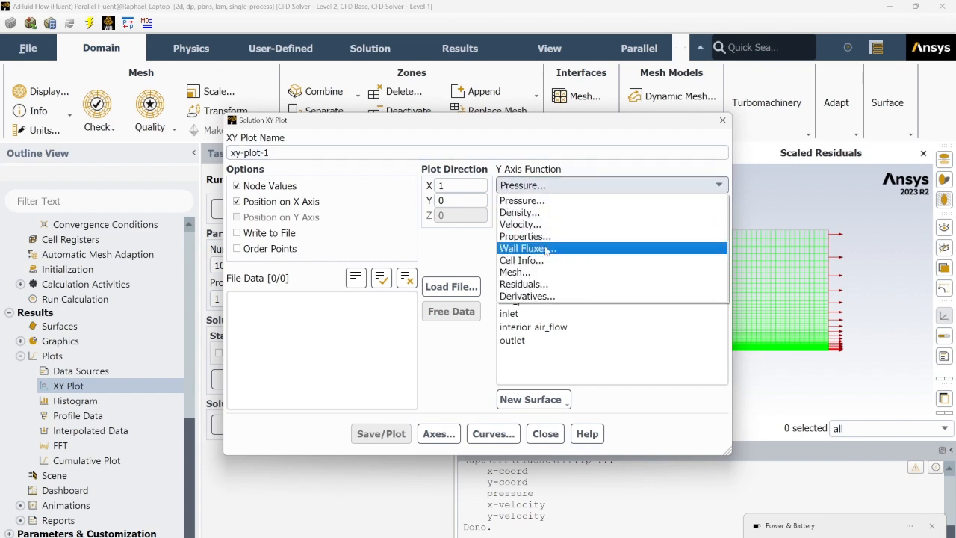
{"action": "left_click", "coordinate": [549, 248]}
{"action": "left_click", "coordinate": [707, 208]}
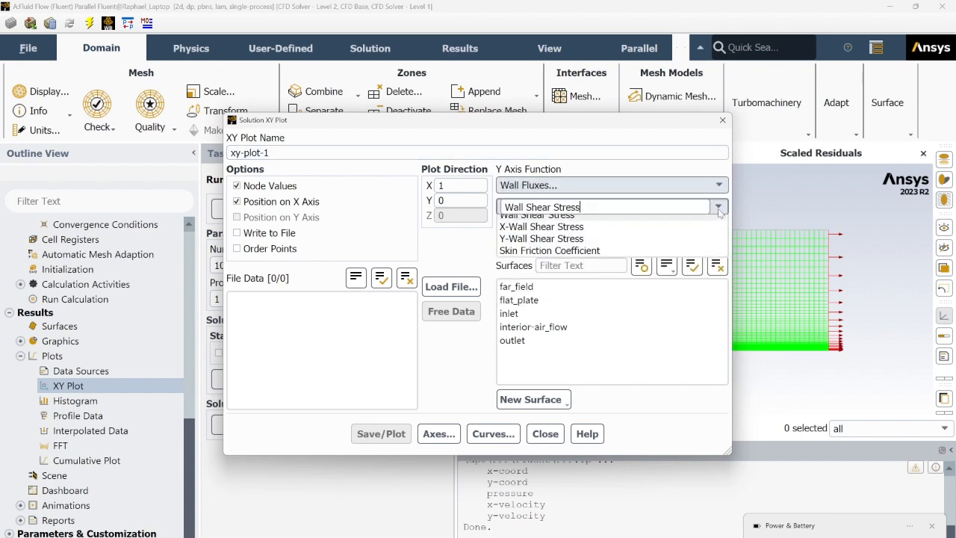
{"action": "left_click", "coordinate": [578, 219]}
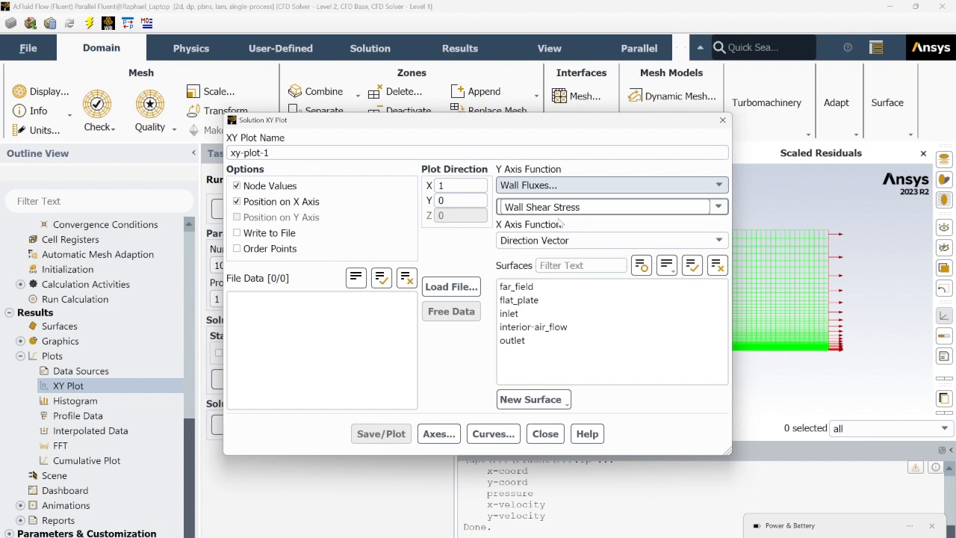
{"action": "left_click", "coordinate": [534, 299]}
{"action": "left_click", "coordinate": [381, 433]}
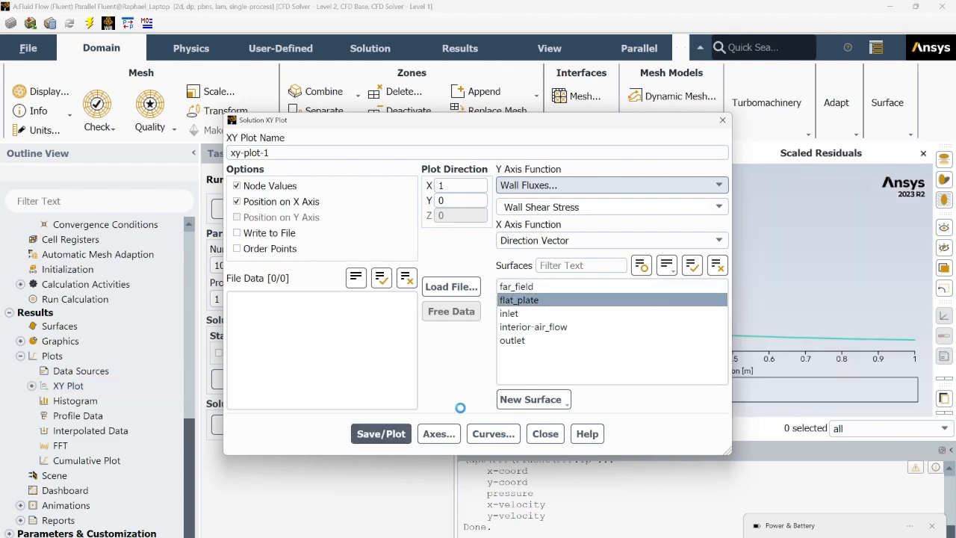
{"action": "left_click", "coordinate": [544, 434]}
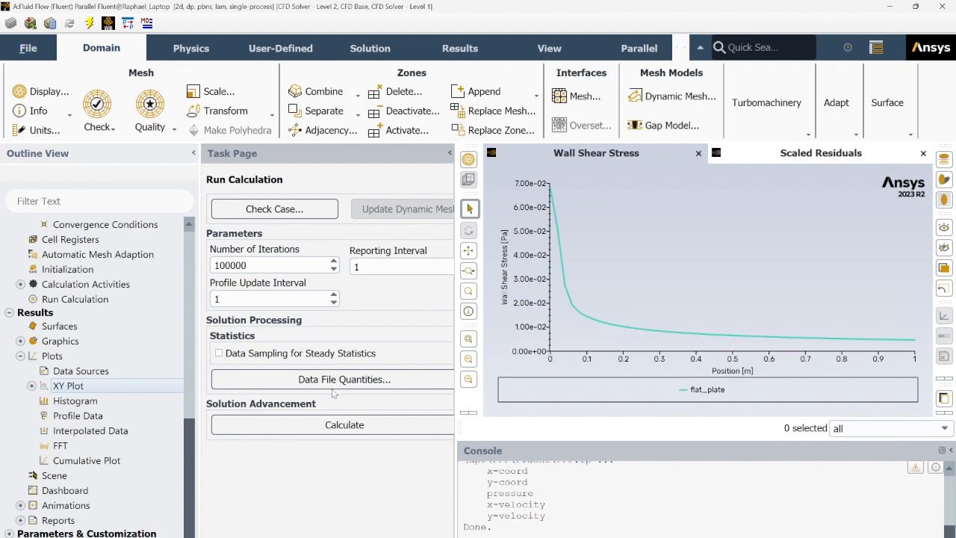
- Start a second XY plot in the results
{"action": "left_click", "coordinate": [32, 386]}
{"action": "double_click", "coordinate": [95, 387]}
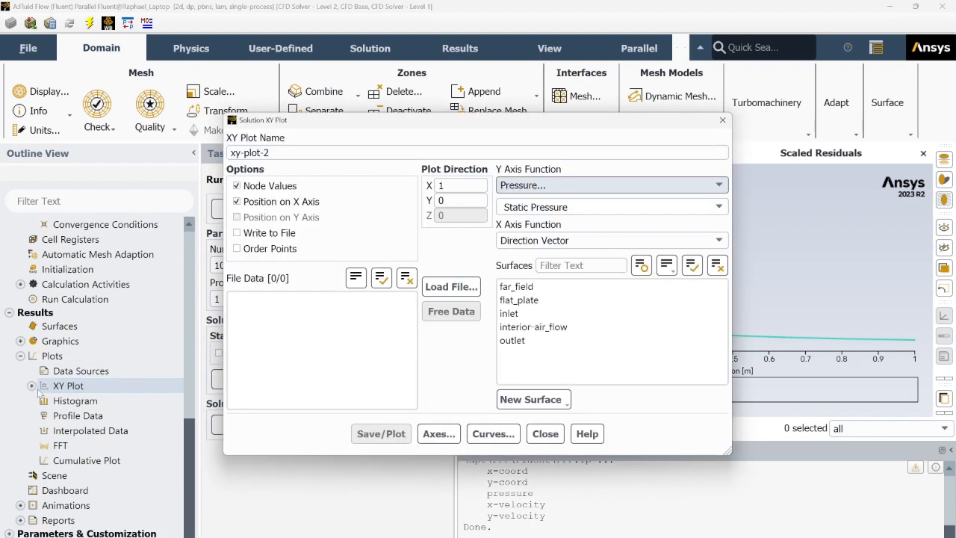
{"action": "left_click", "coordinate": [244, 235]}
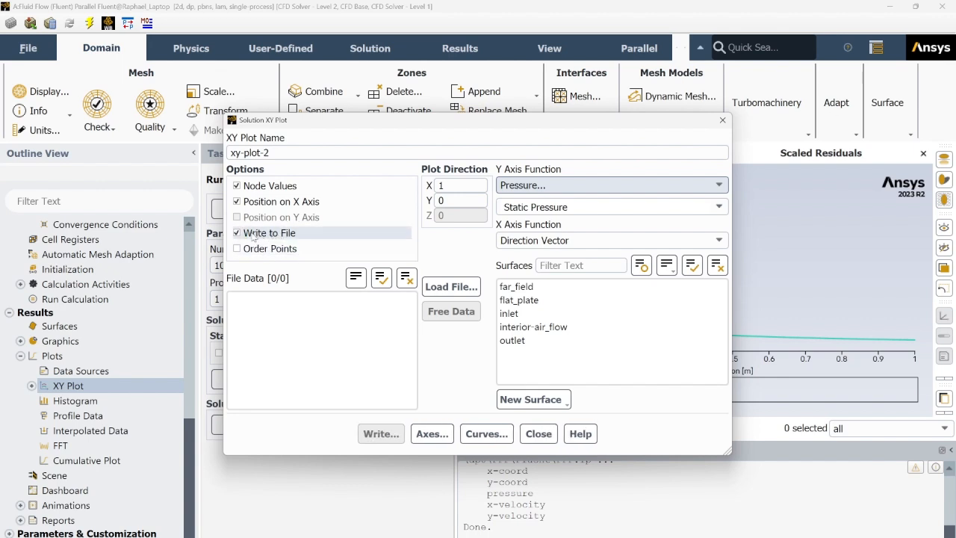
{"action": "left_click_drag", "start_coordinate": [495, 123], "coordinate": [266, 127]}
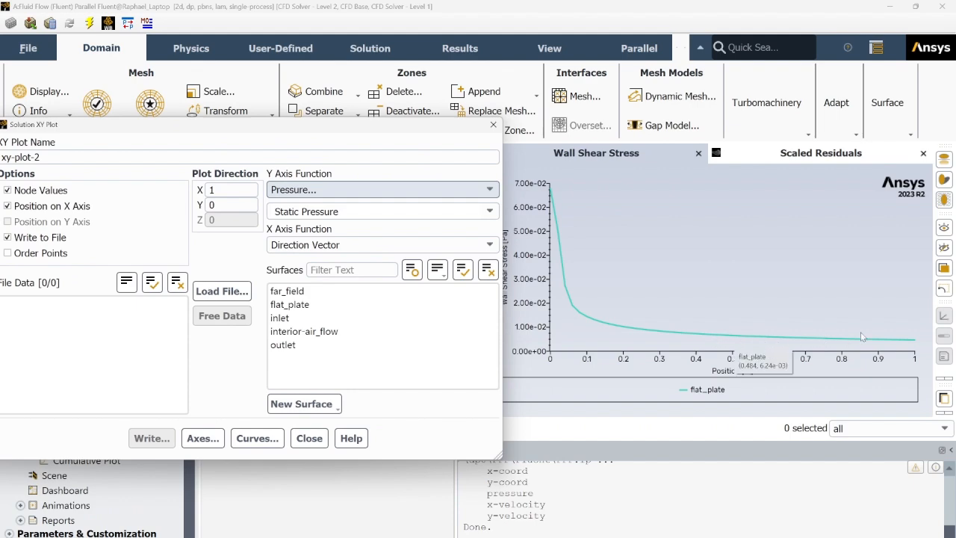
{"action": "left_click_drag", "start_coordinate": [333, 132], "coordinate": [558, 117]}
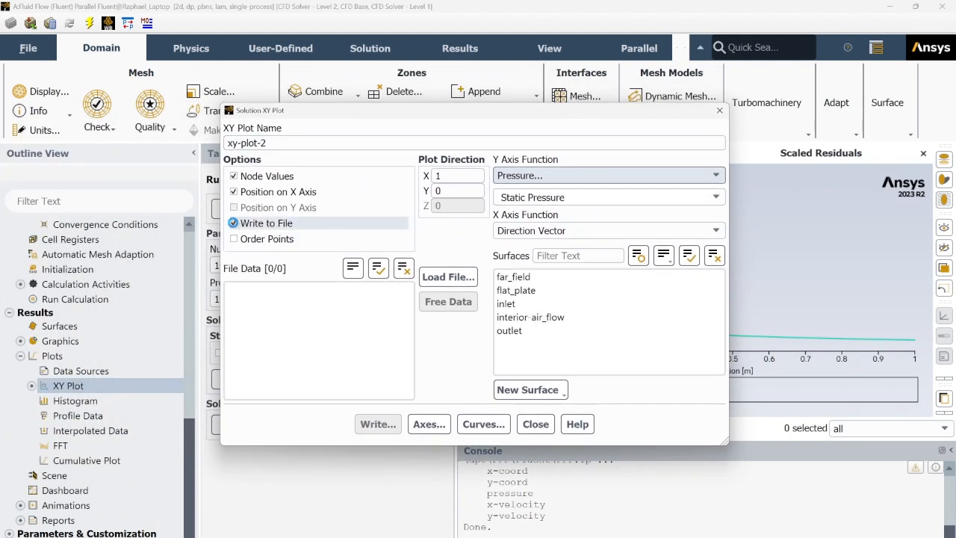
{"action": "left_click", "coordinate": [234, 223]}
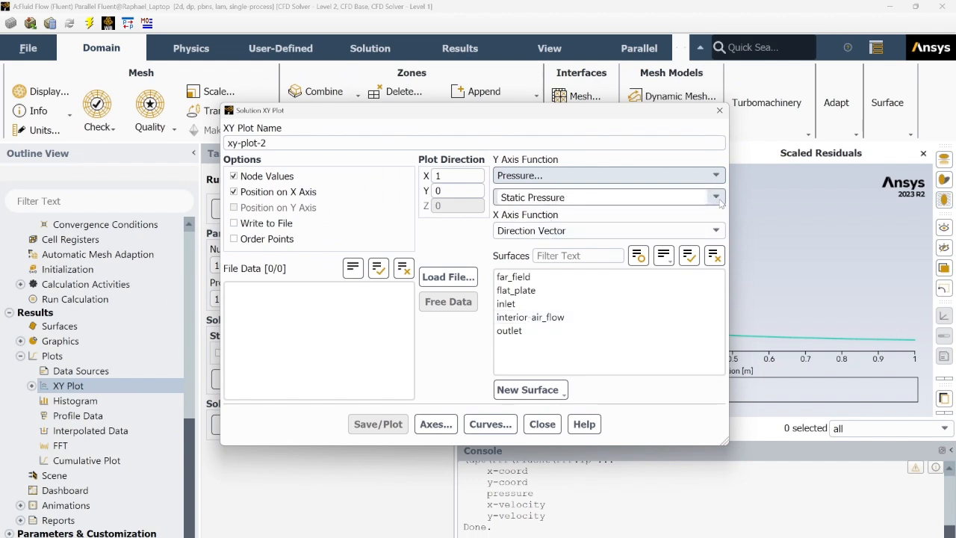
- Plot the wall fluxes' Skin Friction Coefficient along the flat_plate surface in the second XY plot, and close its setup
{"action": "left_click", "coordinate": [707, 178]}
{"action": "left_click", "coordinate": [535, 243]}
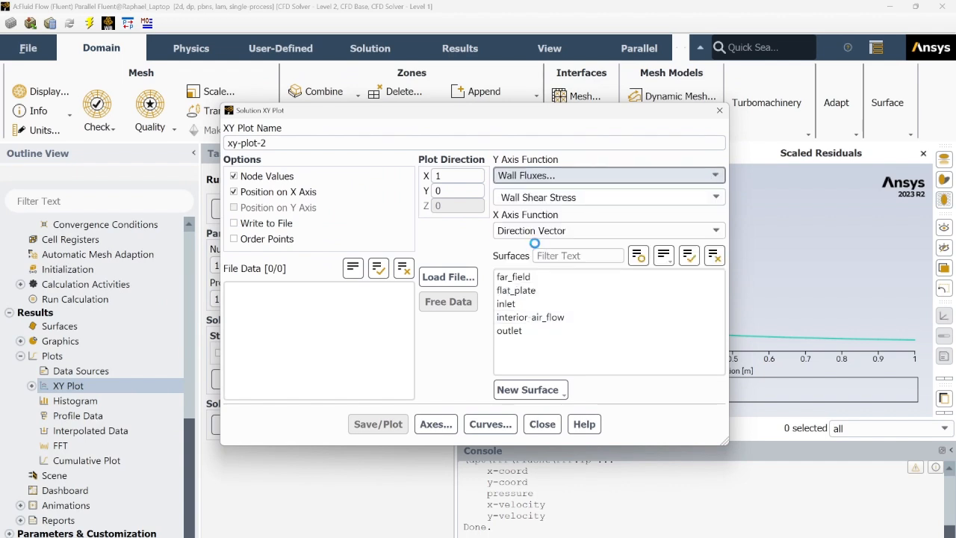
{"action": "left_click", "coordinate": [564, 197]}
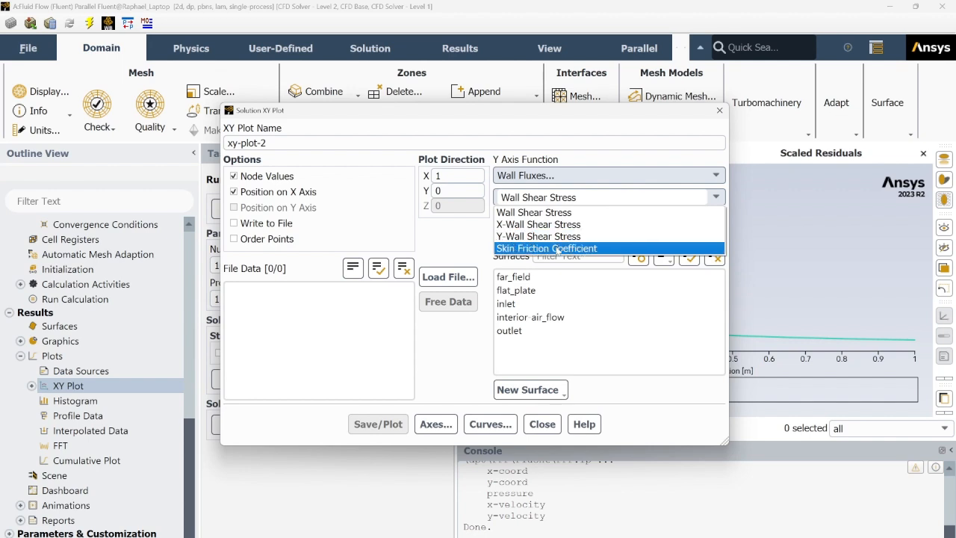
{"action": "left_click", "coordinate": [555, 248]}
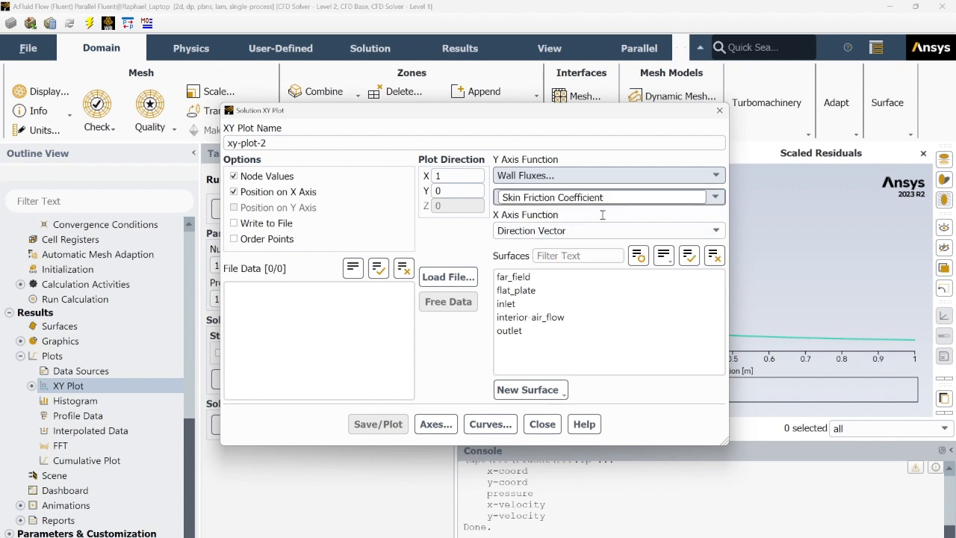
{"action": "left_click", "coordinate": [515, 291]}
{"action": "left_click", "coordinate": [383, 427]}
{"action": "left_click", "coordinate": [539, 427]}
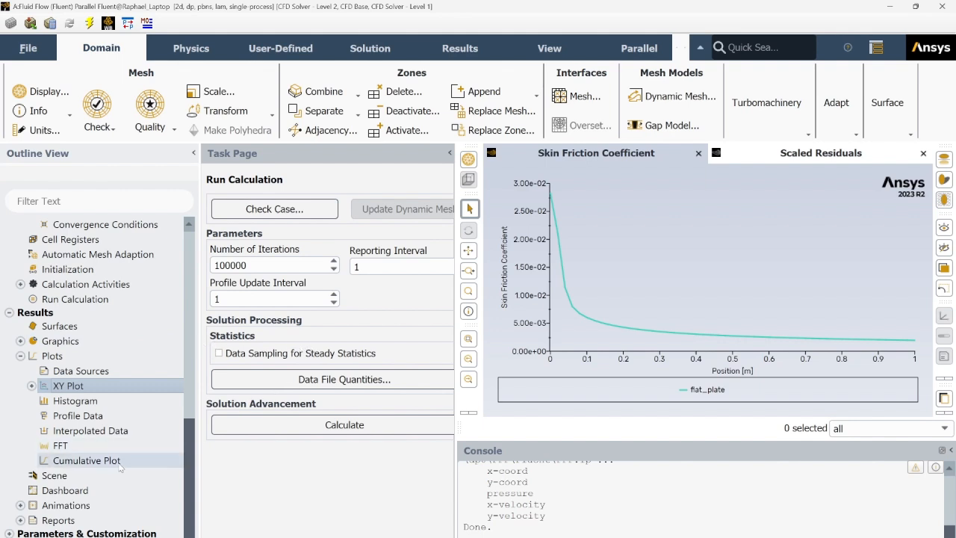
- Print a force report for the flat_plate wall zone with direction vector X 1, Y 0, and close the report setup
{"action": "scroll", "coordinate": [80, 504], "scroll_direction": "down", "scroll_amount": 2}
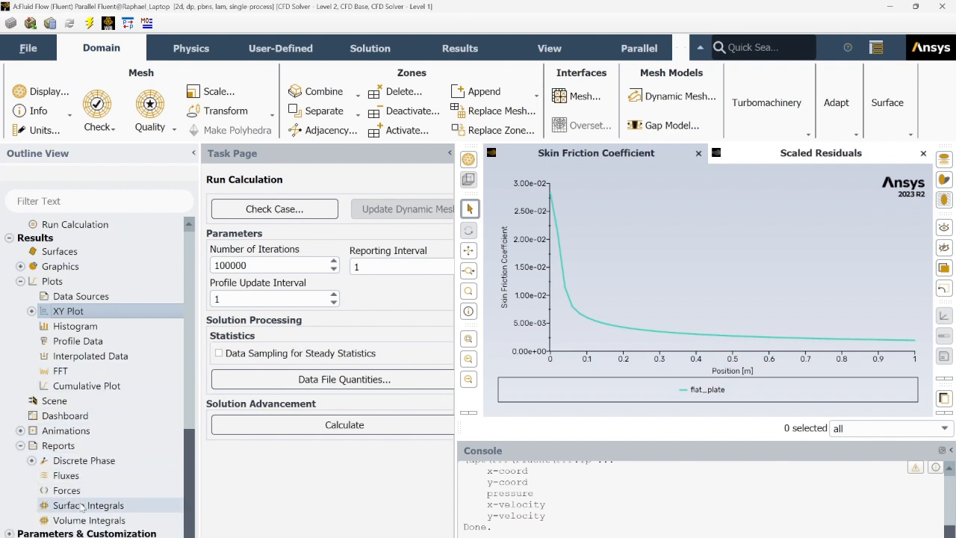
{"action": "double_click", "coordinate": [78, 491]}
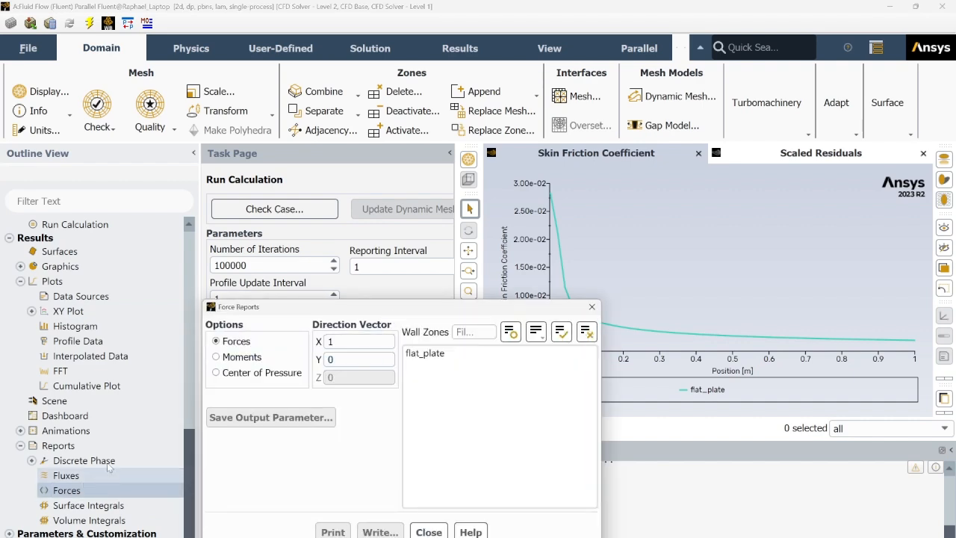
{"action": "left_click_drag", "start_coordinate": [408, 314], "coordinate": [447, 207]}
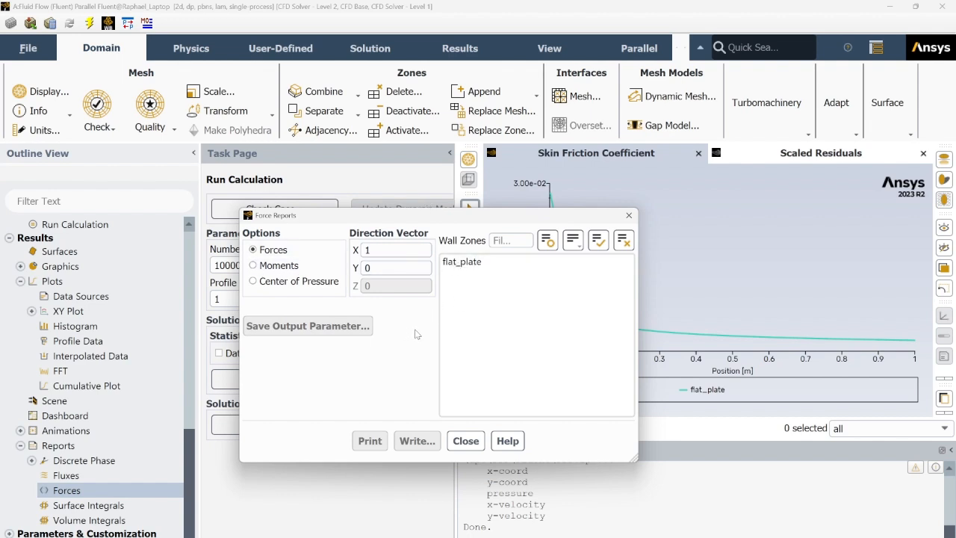
{"action": "left_click", "coordinate": [491, 262]}
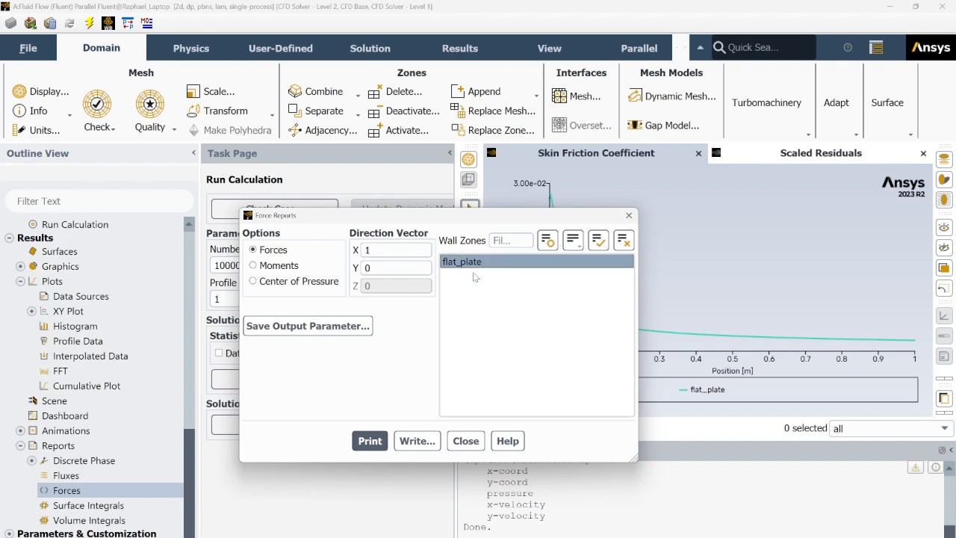
{"action": "left_click", "coordinate": [367, 440]}
{"action": "left_click", "coordinate": [465, 442]}
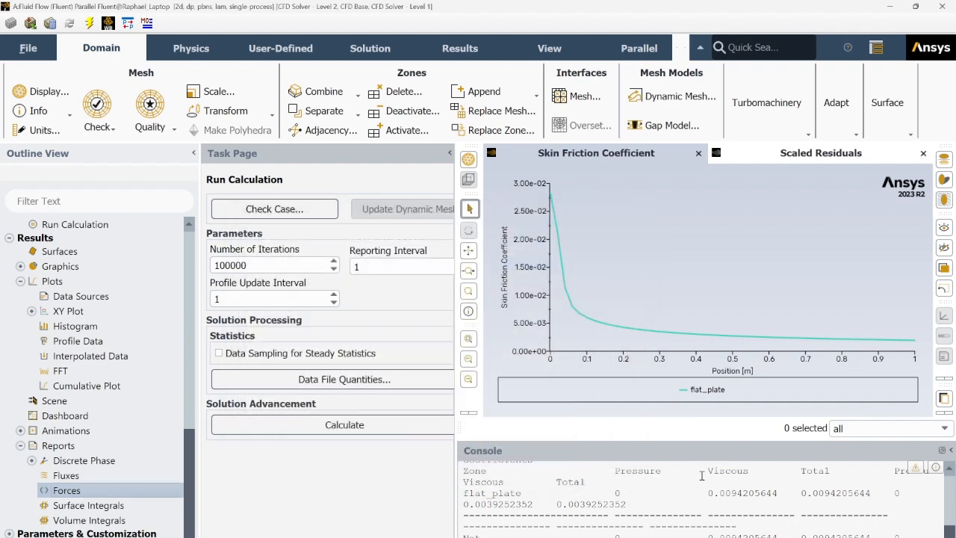
- Widen the console area and examine the flat plate's total force coefficient in the printed report
{"action": "left_click_drag", "start_coordinate": [455, 465], "coordinate": [180, 461]}
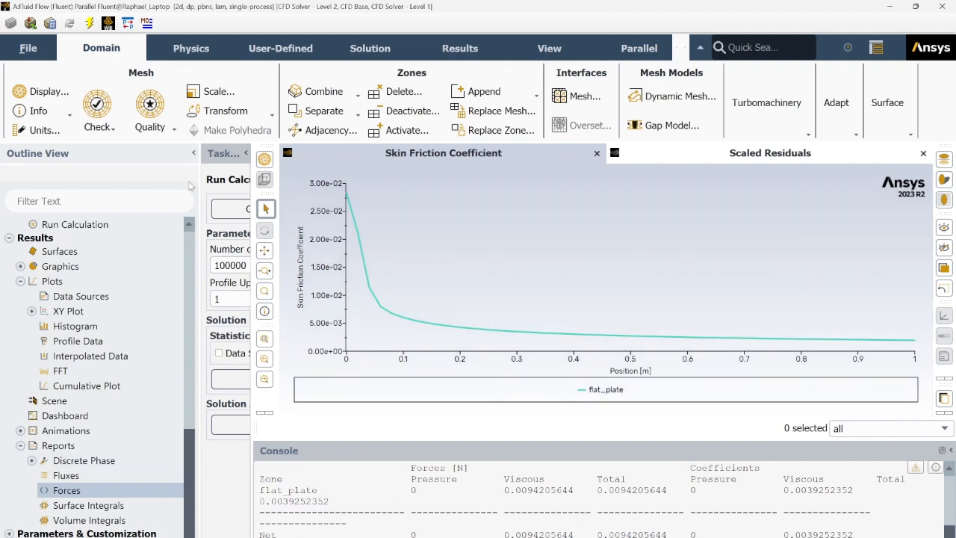
{"action": "left_click_drag", "start_coordinate": [198, 179], "coordinate": [66, 181]}
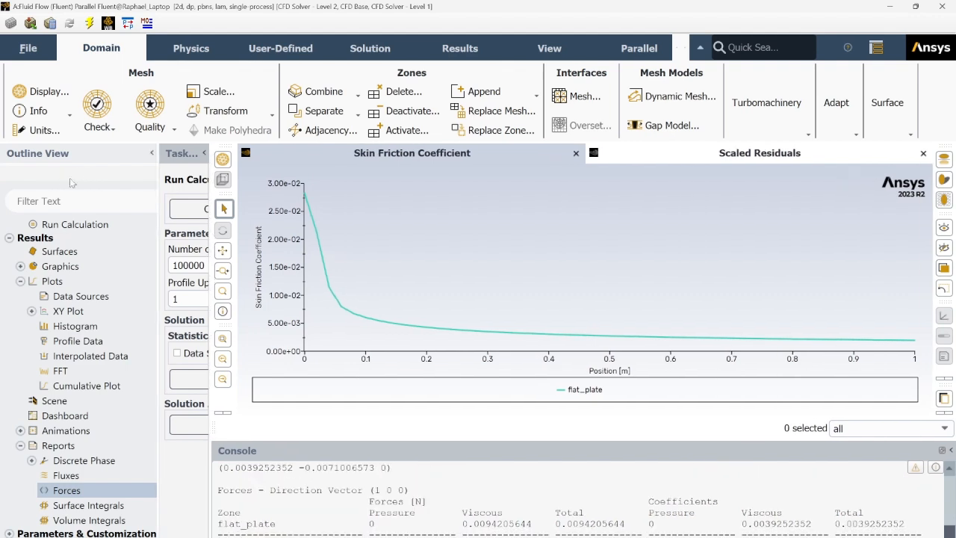
{"action": "left_click_drag", "start_coordinate": [836, 525], "coordinate": [902, 523]}
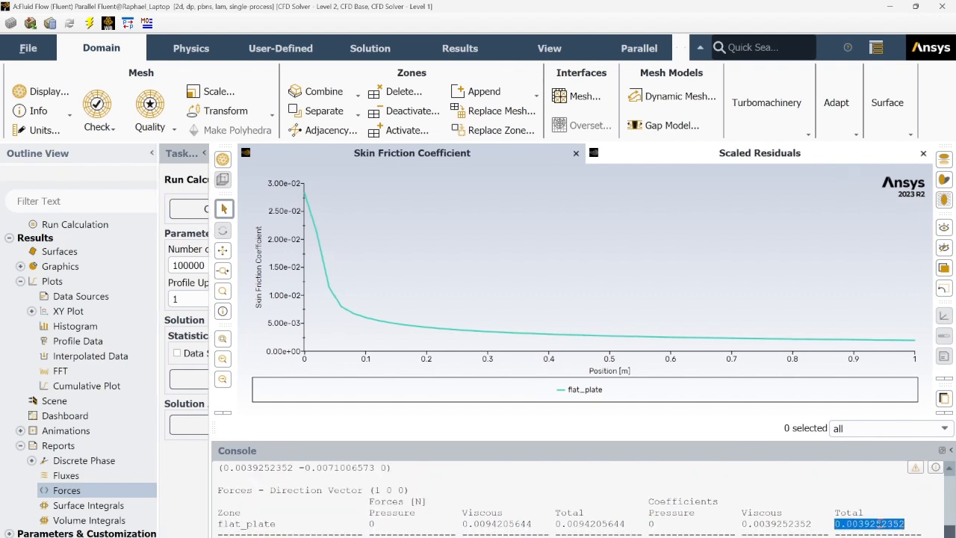
{"action": "left_click", "coordinate": [841, 514]}
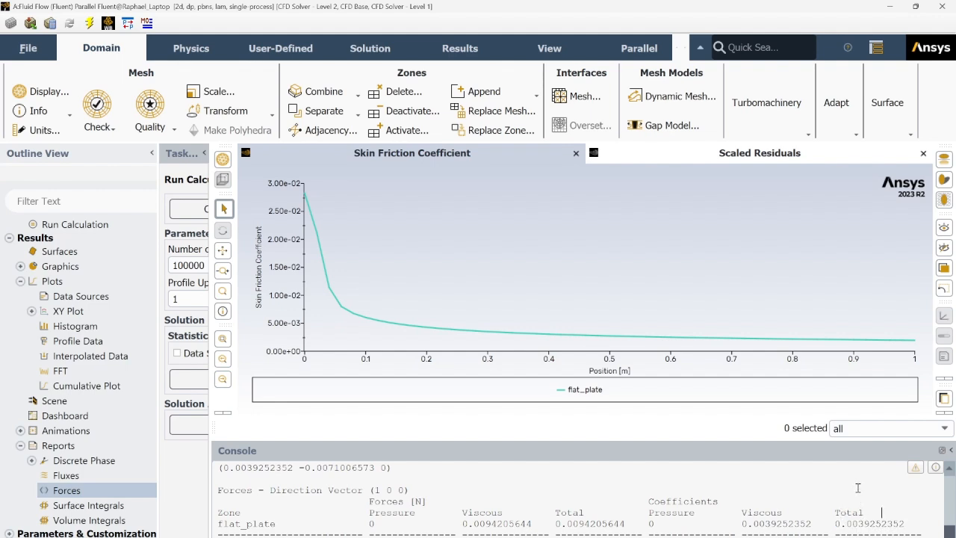
- Exit Fluent, using the settings changes for the current calculation only
{"action": "left_click", "coordinate": [942, 6]}
{"action": "left_click", "coordinate": [477, 308]}
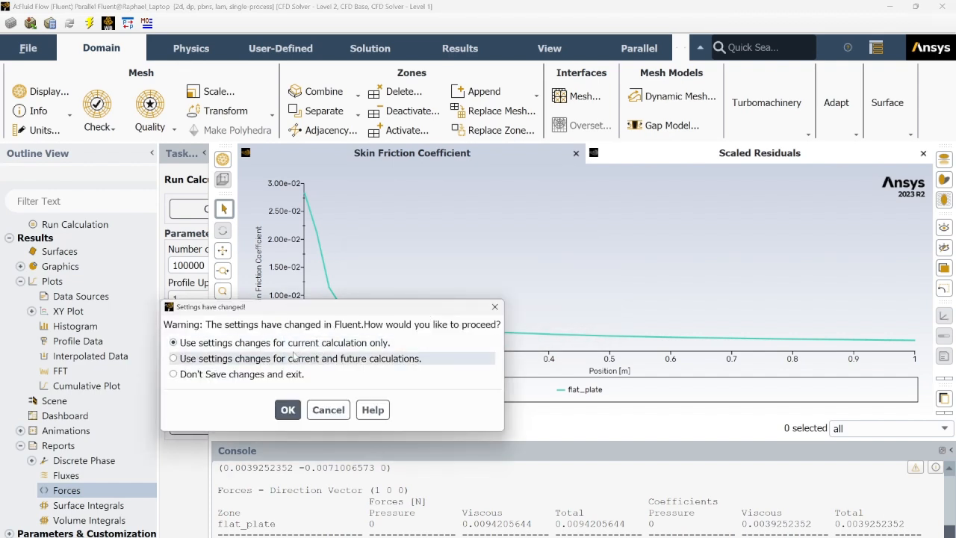
{"action": "left_click", "coordinate": [288, 410]}
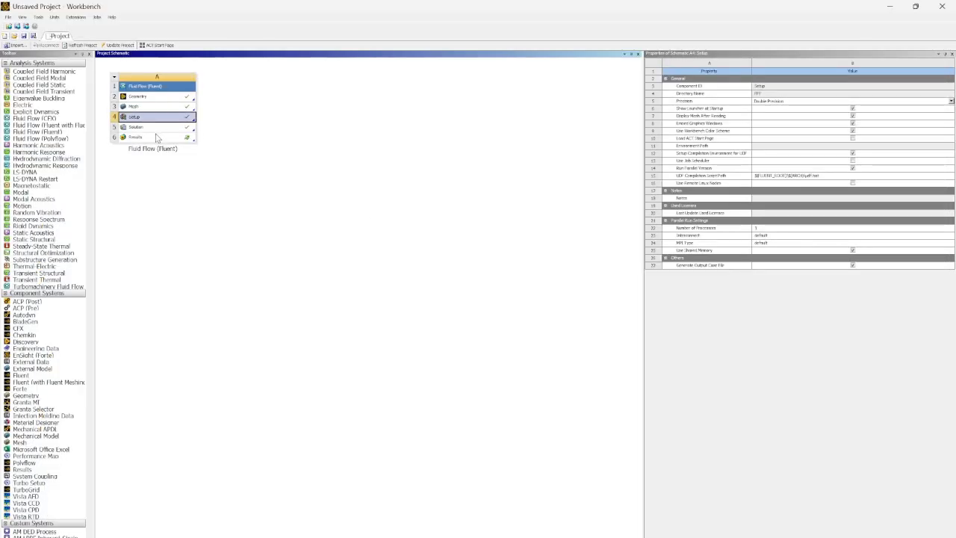
- Open the Fluid Flow system's Results in CFD-Post and orient the domain view along the Z axis
{"action": "left_click", "coordinate": [158, 137]}
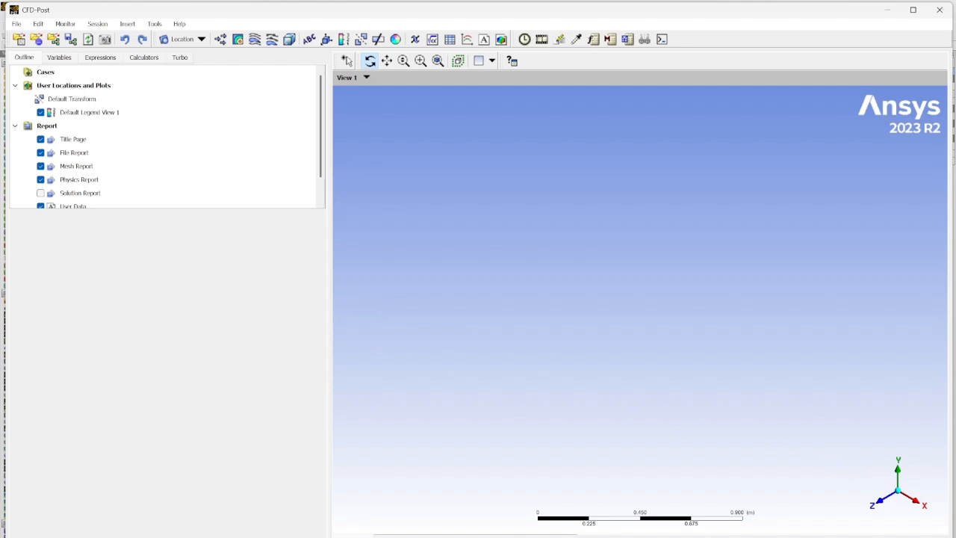
{"action": "key", "text": "super+a"}
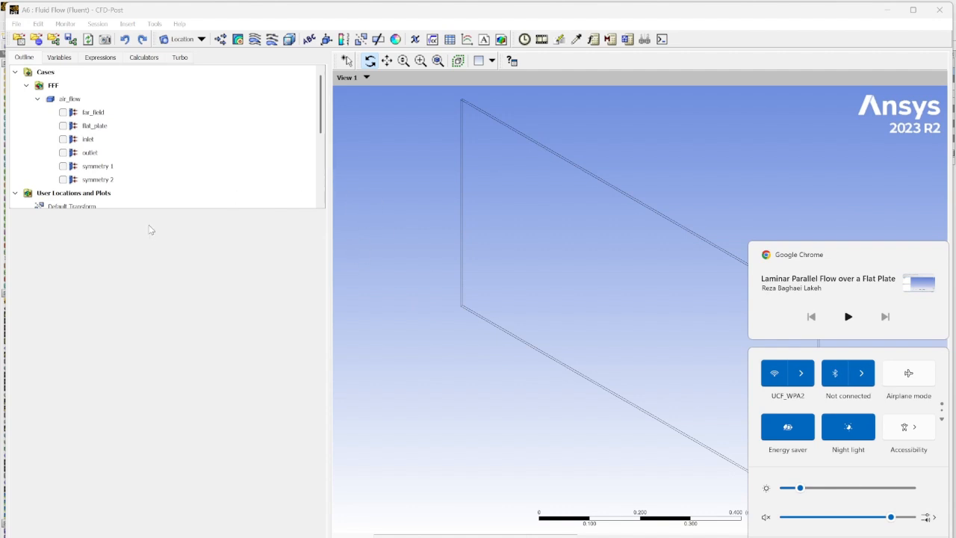
{"action": "left_click", "coordinate": [531, 354]}
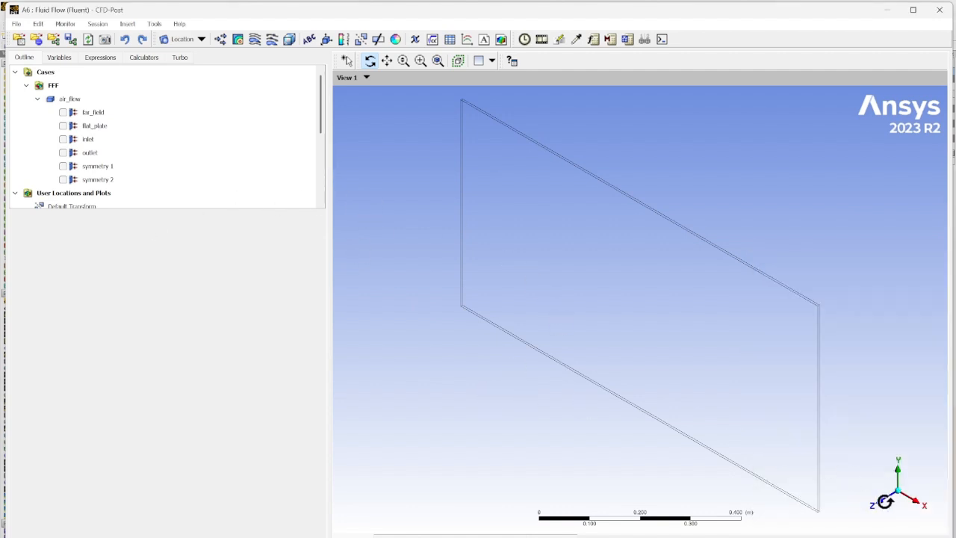
{"action": "left_click", "coordinate": [882, 498]}
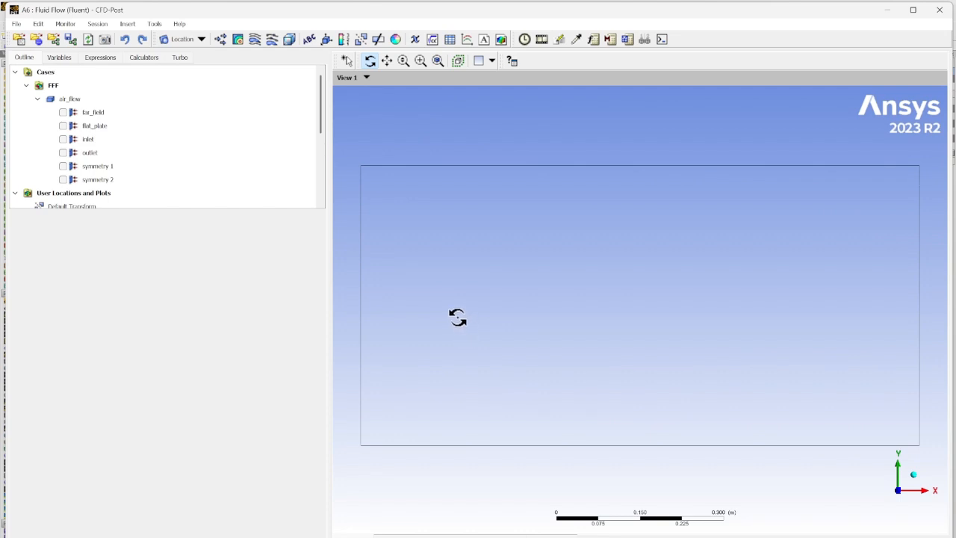
{"action": "scroll", "coordinate": [154, 188], "scroll_direction": "down", "scroll_amount": 2}
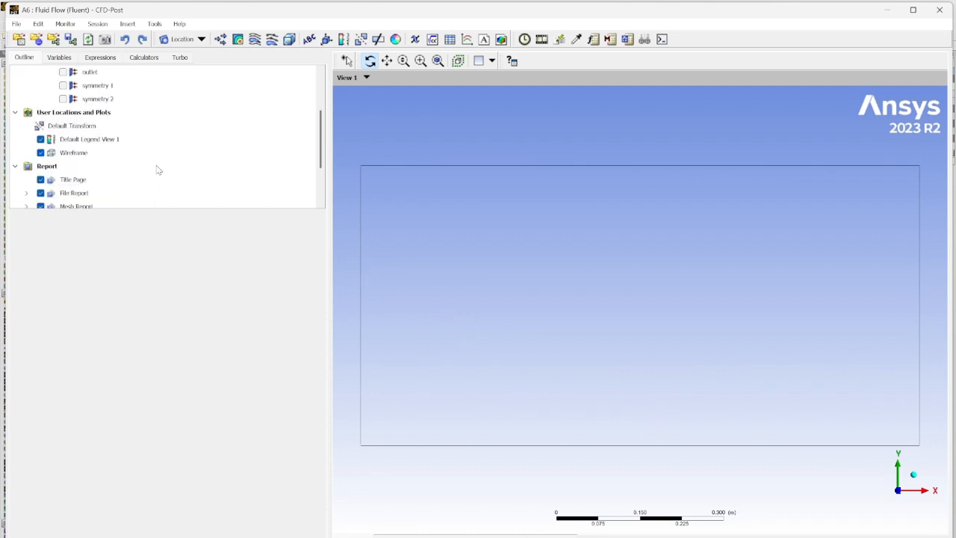
- Insert a line location named Line1
{"action": "left_click", "coordinate": [193, 42]}
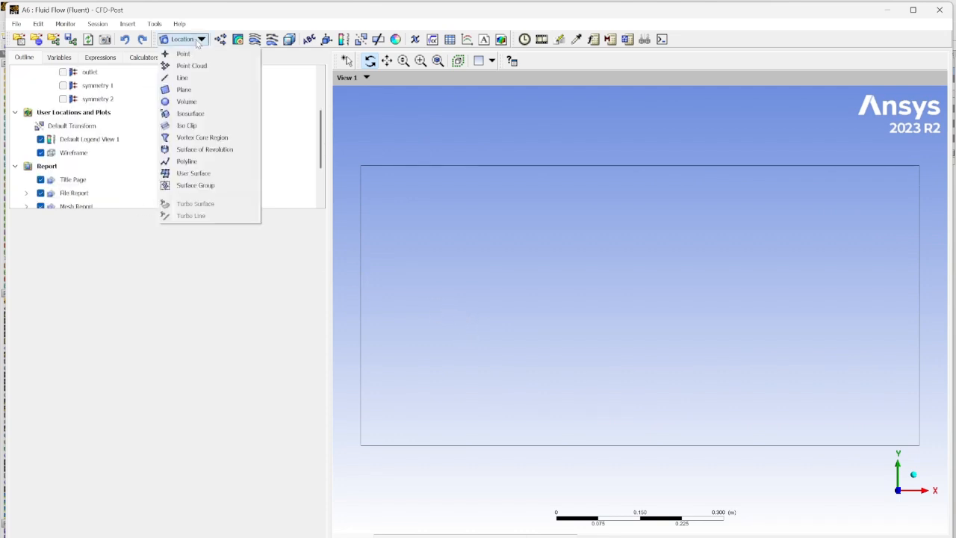
{"action": "left_click", "coordinate": [199, 78]}
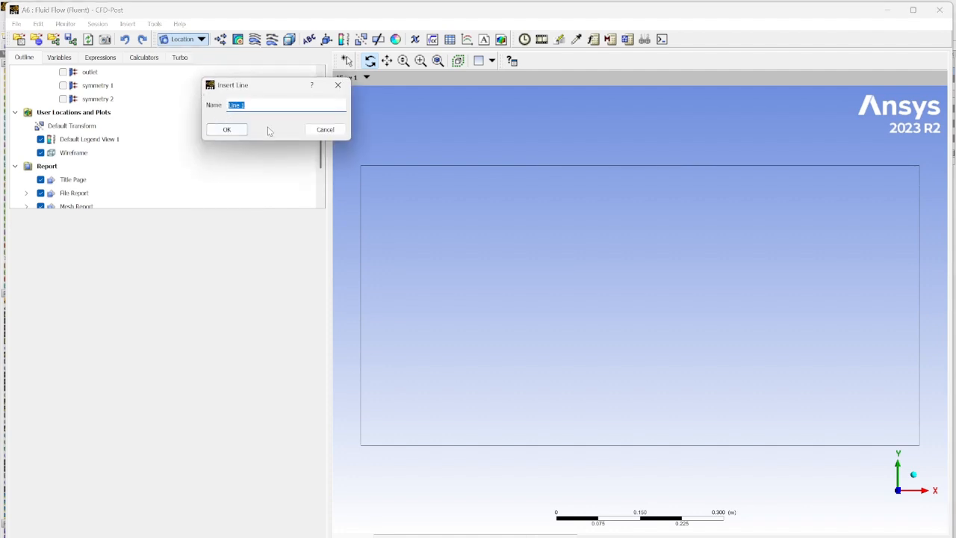
{"action": "type", "text": "Lin"}
{"action": "key", "text": "BackSpace"}
{"action": "type", "text": "Line1"}
{"action": "left_click", "coordinate": [226, 130]}
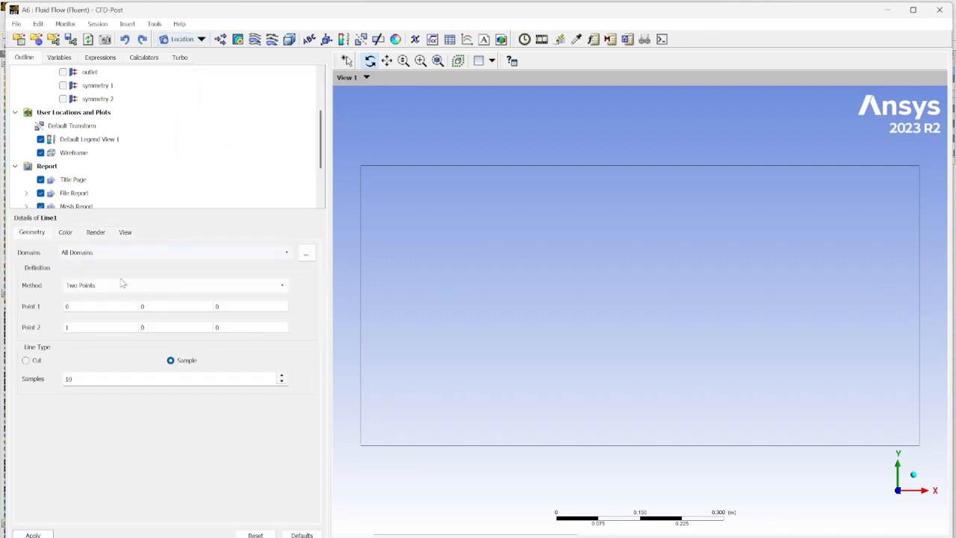
- Define Line1 by two points from (0.35, 0, 0) to (0.35, 0.01, 0) with 100 samples
{"action": "left_click", "coordinate": [109, 306]}
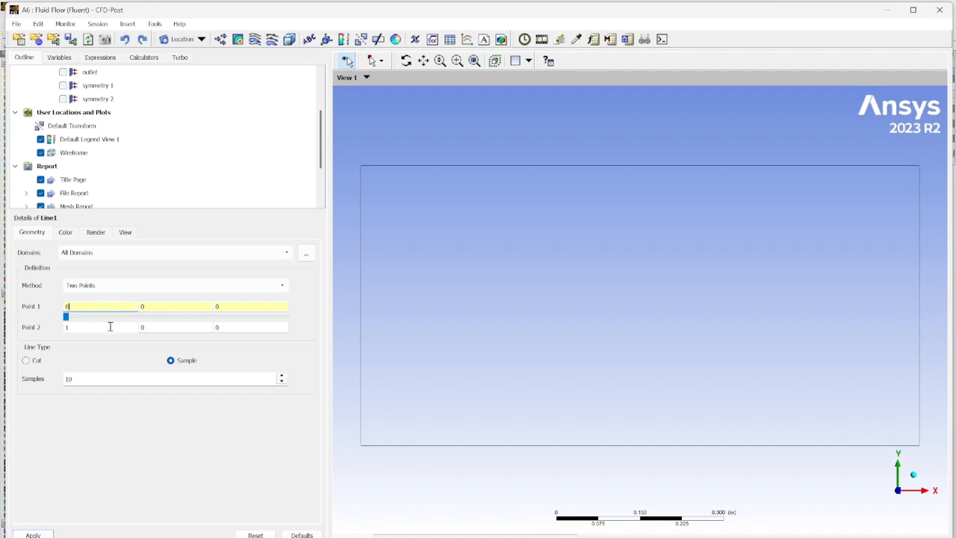
{"action": "type", "text": ".35"}
{"action": "key", "text": "Return"}
{"action": "left_click", "coordinate": [105, 328]}
{"action": "key", "text": "BackSpace"}
{"action": "type", "text": "0.35"}
{"action": "left_click", "coordinate": [182, 327]}
{"action": "type", "text": ".01"}
{"action": "left_click", "coordinate": [128, 378]}
{"action": "type", "text": "0"}
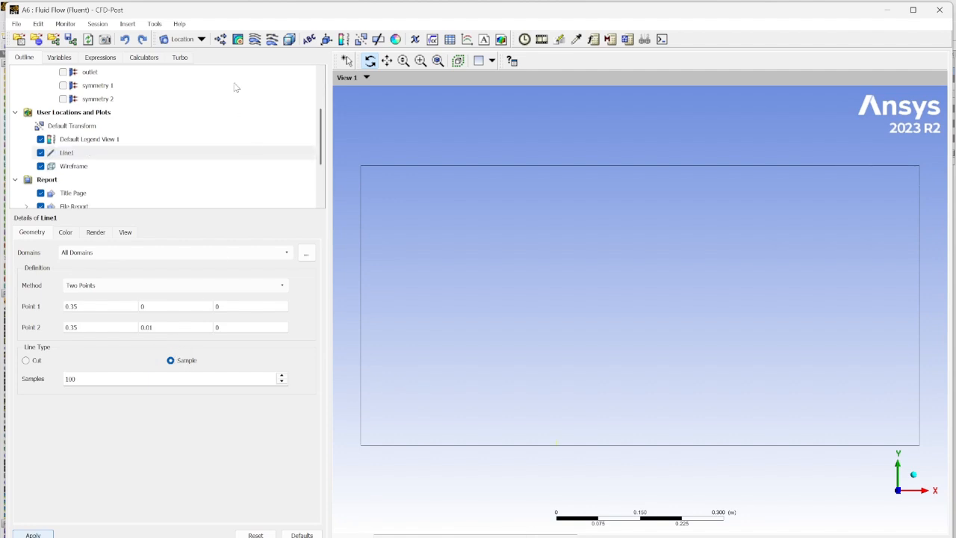
- Insert a second line location named Line2
{"action": "left_click", "coordinate": [200, 42]}
{"action": "left_click", "coordinate": [187, 77]}
{"action": "type", "text": "Line2"}
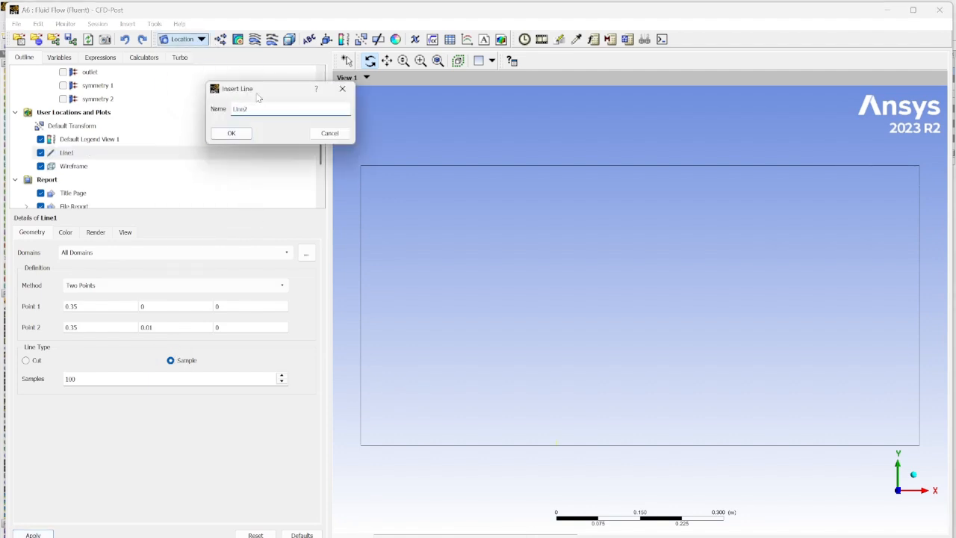
{"action": "left_click", "coordinate": [233, 133]}
- Define Line2 by two points from (0.75, 0, 0) to (0.75, 0.01, 0) with 100 samples, and apply it
{"action": "left_click", "coordinate": [103, 305]}
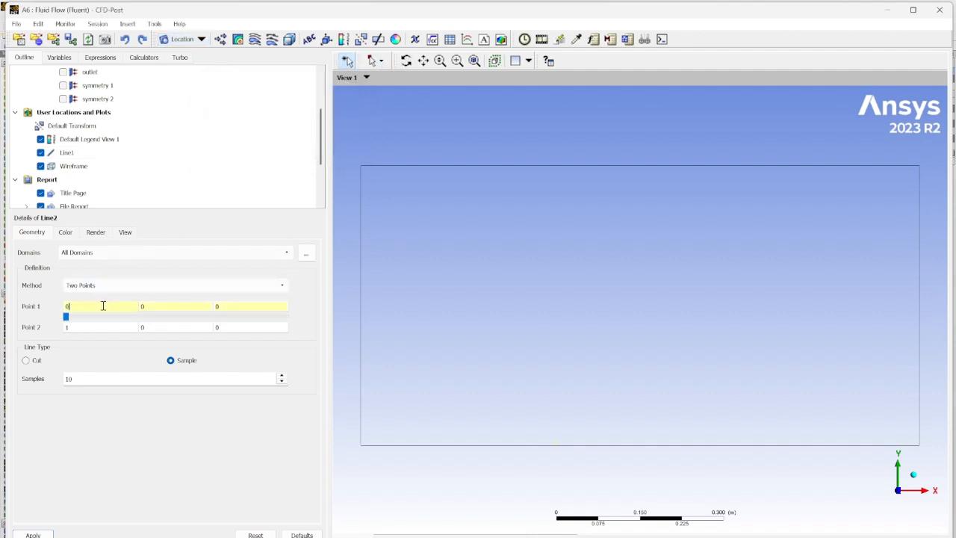
{"action": "type", "text": ".75"}
{"action": "key", "text": "ctrl+a"}
{"action": "key", "text": "ctrl+c"}
{"action": "left_click", "coordinate": [82, 327]}
{"action": "key", "text": "ctrl+a"}
{"action": "key", "text": "ctrl+v"}
{"action": "left_click", "coordinate": [169, 305]}
{"action": "left_click", "coordinate": [168, 328]}
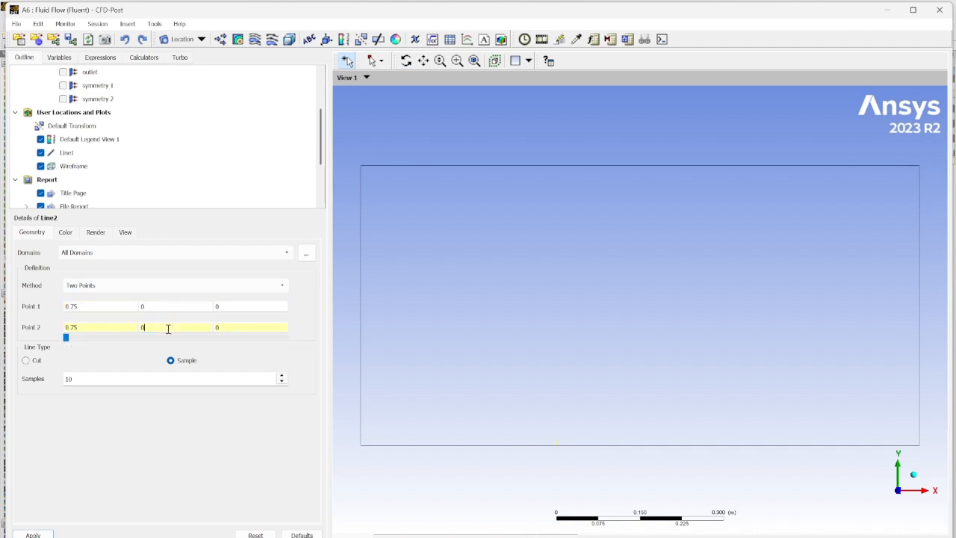
{"action": "type", "text": ".01"}
{"action": "left_click", "coordinate": [123, 379]}
{"action": "type", "text": "0"}
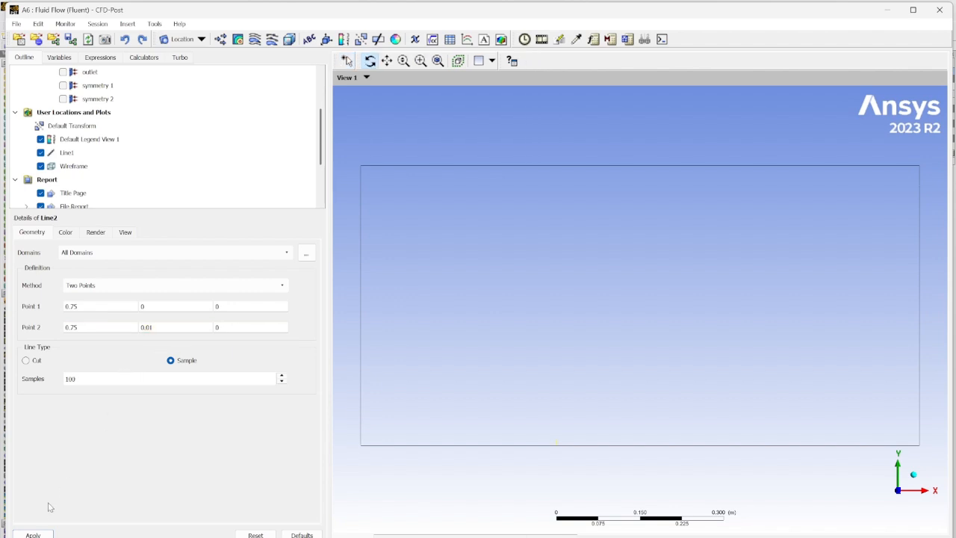
{"action": "left_click", "coordinate": [33, 534]}
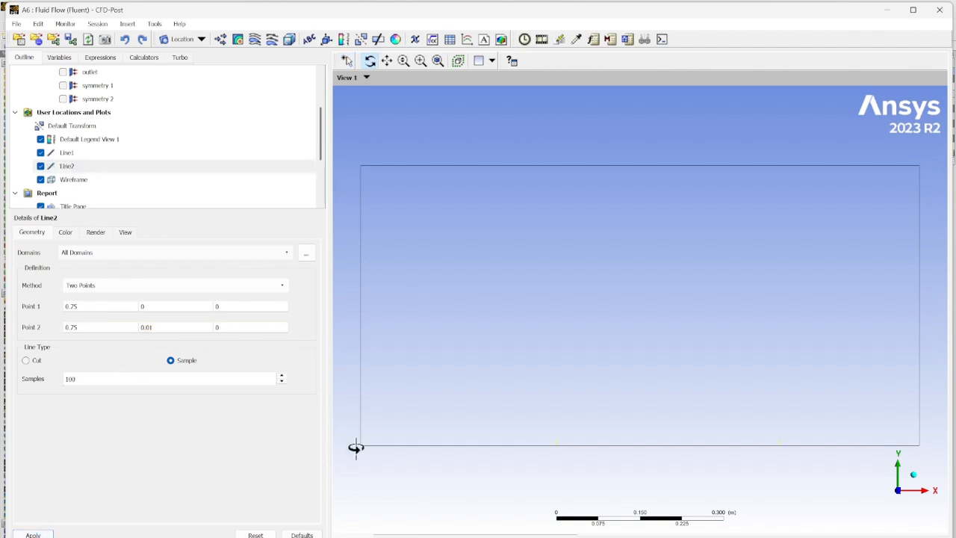
- Insert a chart named Velocity Profile and give it the title Velocity Profile
{"action": "left_click", "coordinate": [466, 38]}
{"action": "type", "text": "Velocity Profile"}
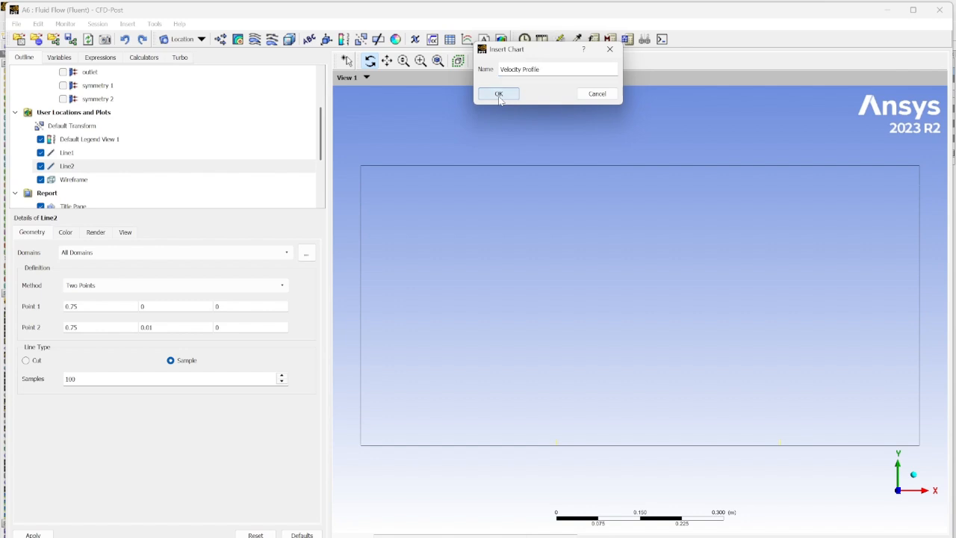
{"action": "left_click", "coordinate": [499, 94]}
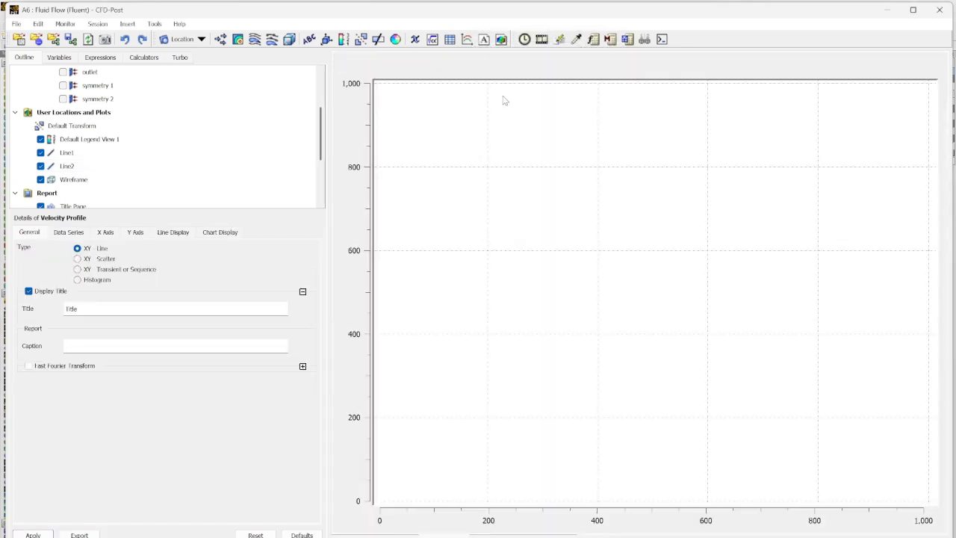
{"action": "double_click", "coordinate": [103, 307]}
{"action": "type", "text": "Velocity Profi"}
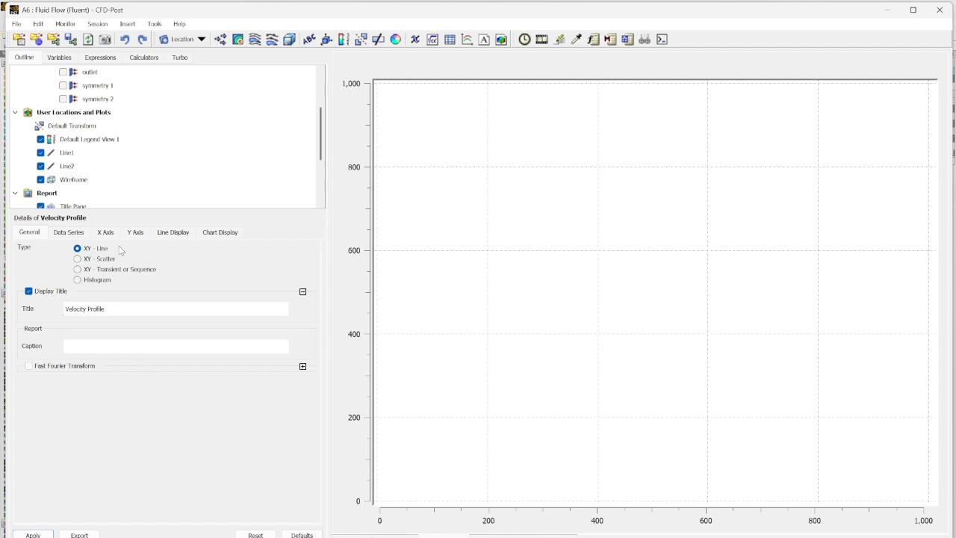
- Name the chart's first data series 35cm and set its location to Line1
{"action": "left_click", "coordinate": [83, 236]}
{"action": "triple_click", "coordinate": [109, 367]}
{"action": "type", "text": "35cm"}
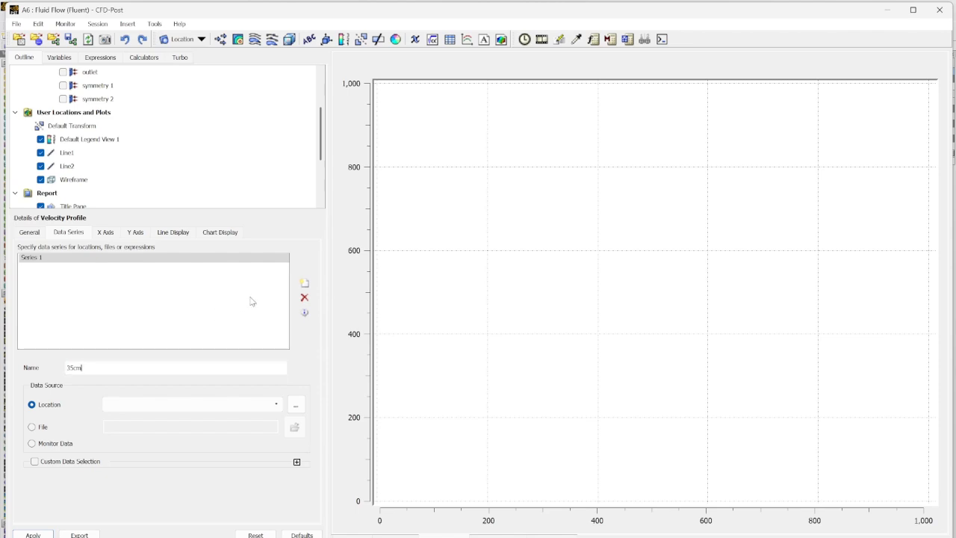
{"action": "left_click", "coordinate": [174, 403]}
{"action": "left_click", "coordinate": [150, 416]}
- Rename the chart's first data series as 75cm and set its location to Line2
{"action": "double_click", "coordinate": [151, 367]}
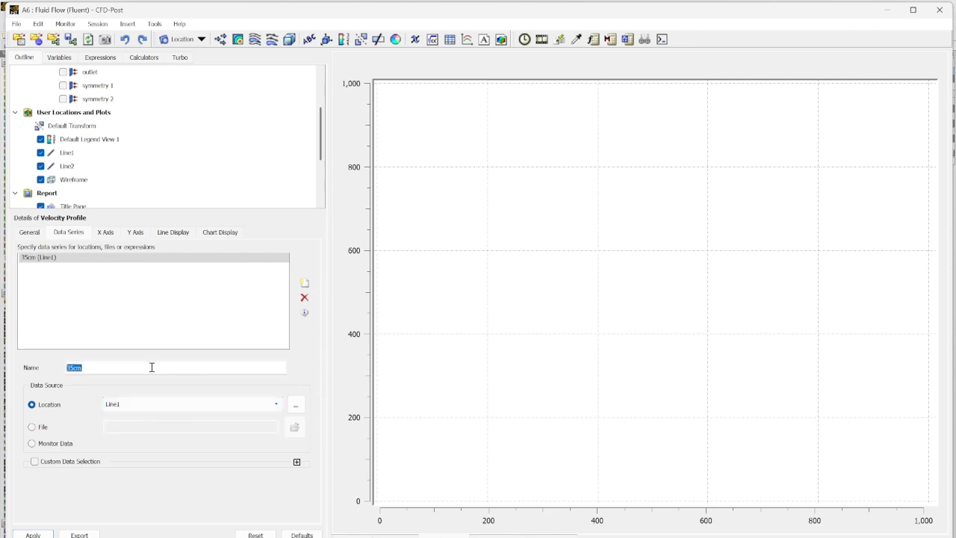
{"action": "type", "text": "75"}
{"action": "left_click", "coordinate": [165, 404]}
{"action": "left_click", "coordinate": [144, 423]}
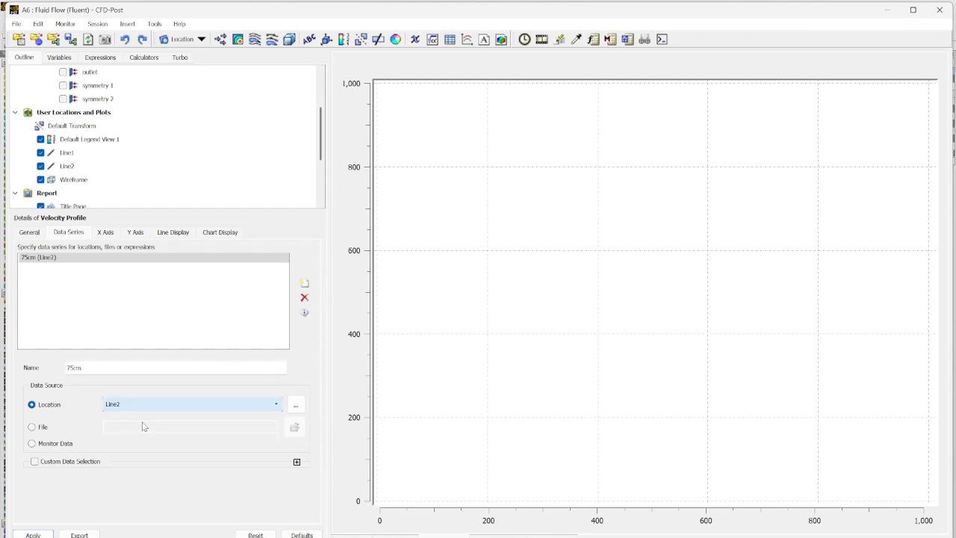
{"action": "left_click", "coordinate": [133, 368]}
{"action": "double_click", "coordinate": [133, 368]}
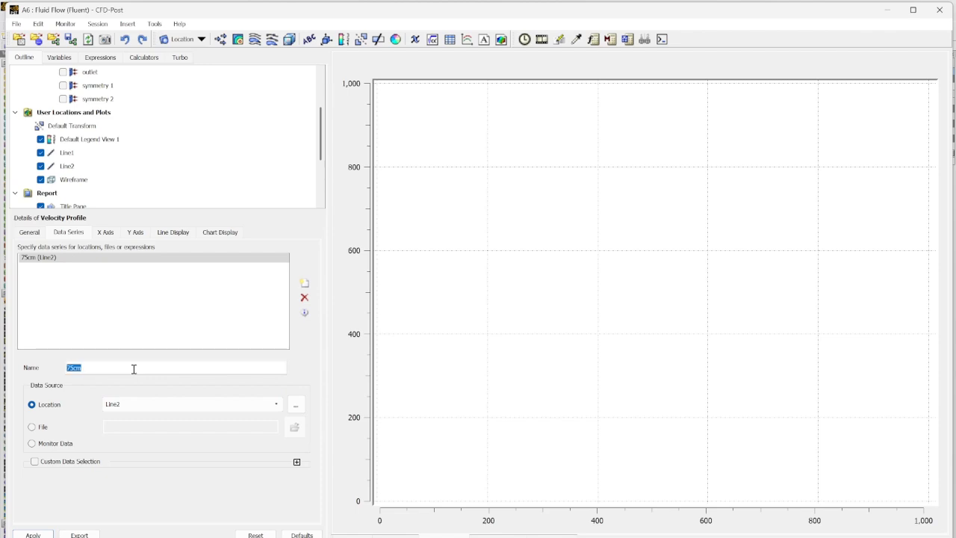
- Add a second data series named 35cm with Line1 as its location, and apply both series to the chart
{"action": "left_click", "coordinate": [304, 283]}
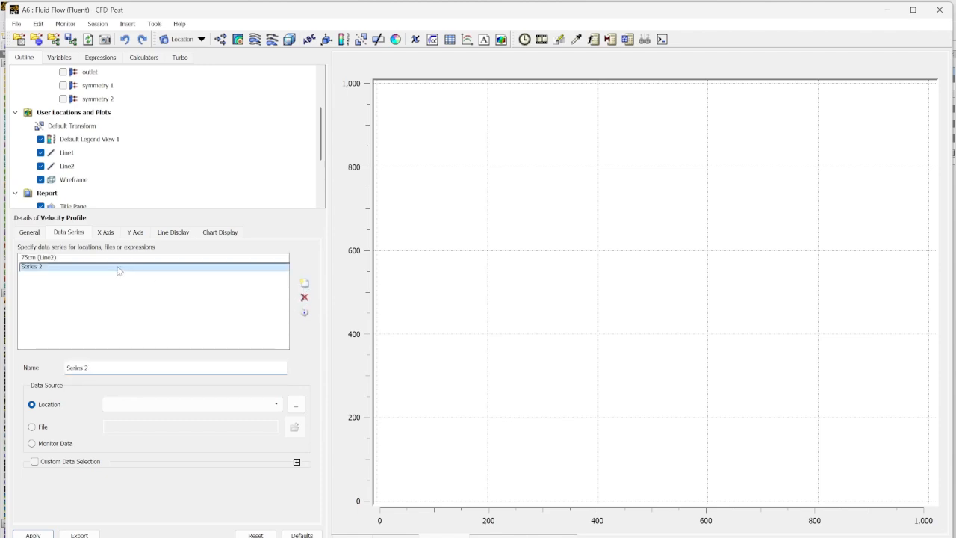
{"action": "triple_click", "coordinate": [99, 365]}
{"action": "type", "text": "36"}
{"action": "type", "text": "cm"}
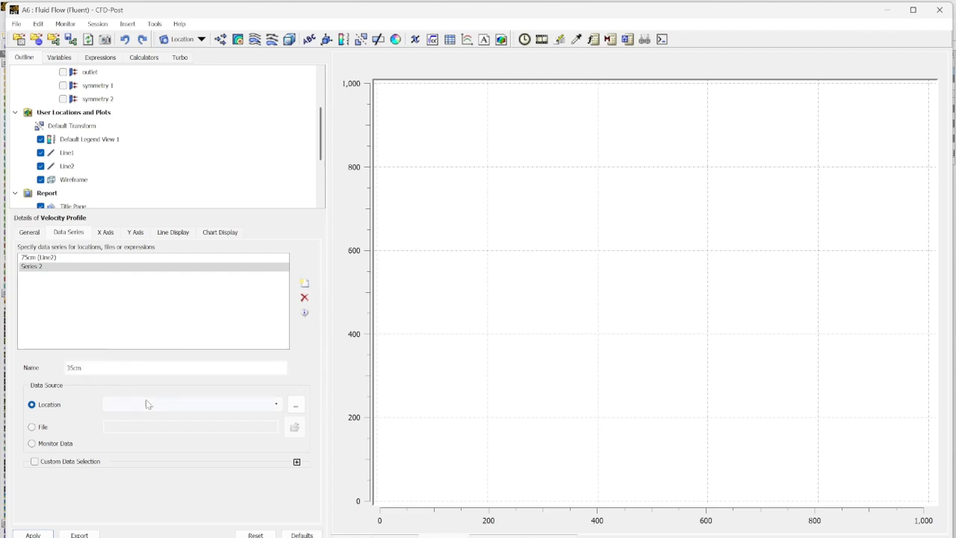
{"action": "left_click", "coordinate": [142, 404]}
{"action": "left_click", "coordinate": [137, 417]}
{"action": "left_click", "coordinate": [56, 256]}
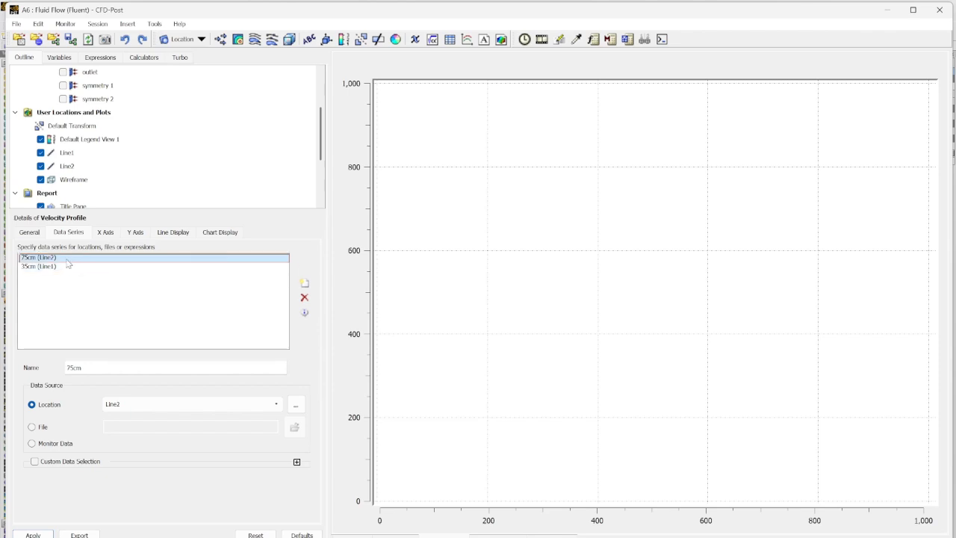
{"action": "left_click", "coordinate": [66, 266]}
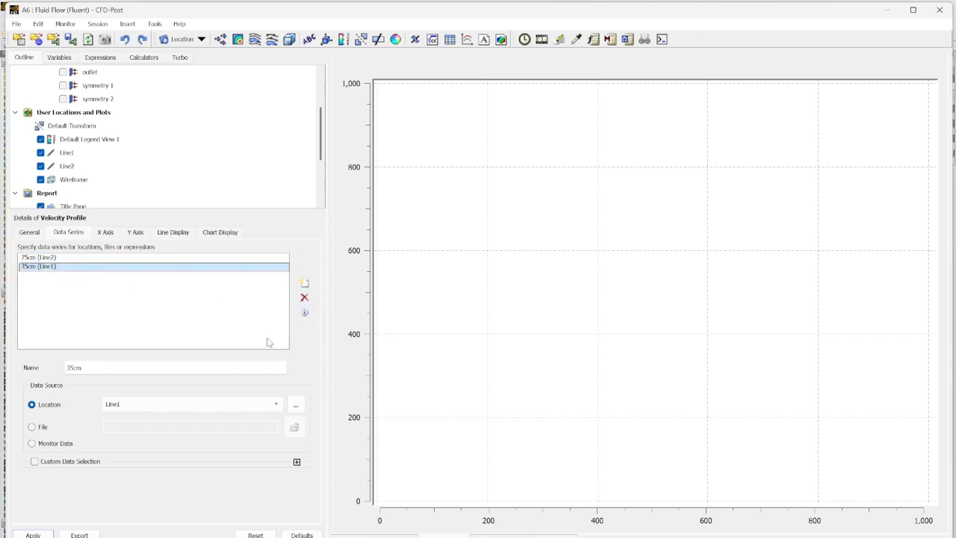
{"action": "left_click", "coordinate": [33, 535]}
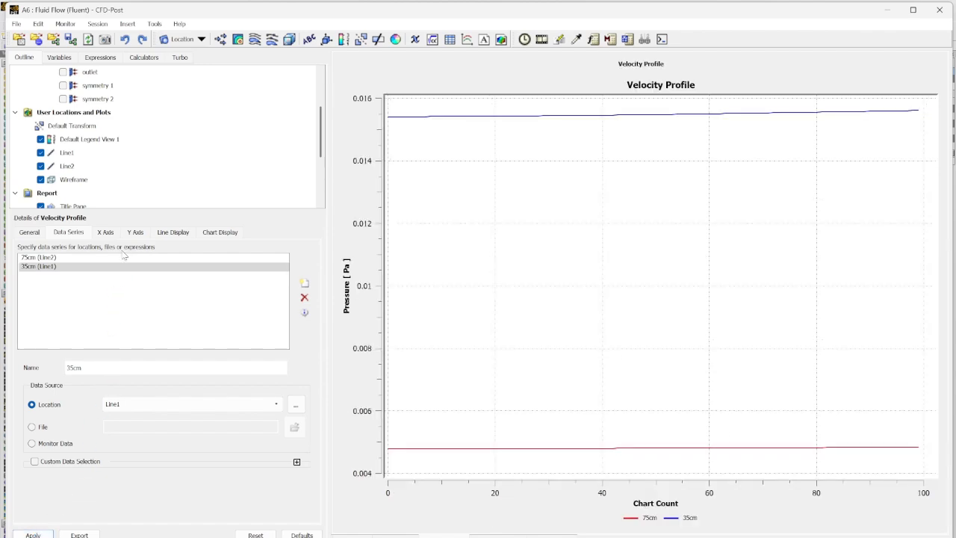
- Set the chart's X axis variable to Velocity u and its Y axis variable to Y, and apply
{"action": "left_click", "coordinate": [106, 234]}
{"action": "left_click", "coordinate": [109, 265]}
{"action": "left_click", "coordinate": [97, 312]}
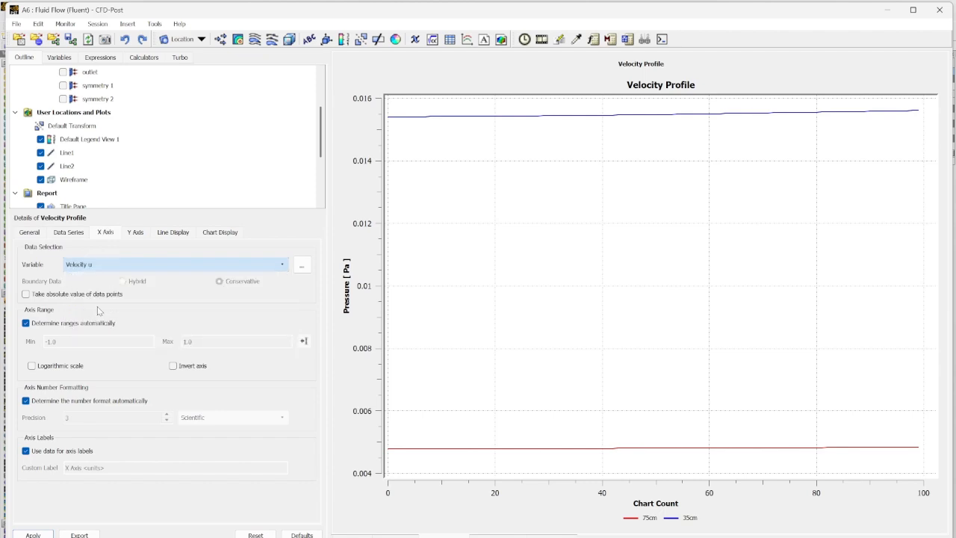
{"action": "left_click", "coordinate": [135, 233]}
{"action": "left_click", "coordinate": [113, 264]}
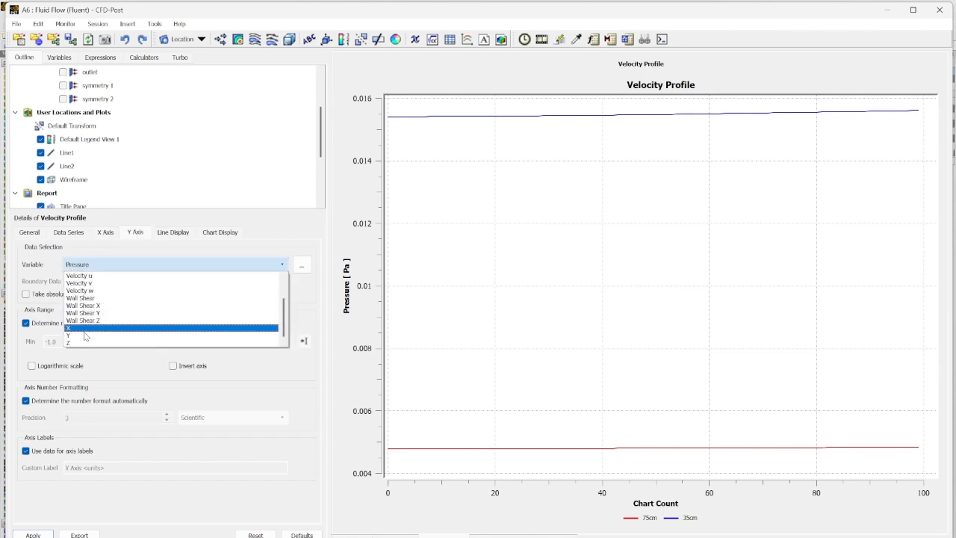
{"action": "left_click", "coordinate": [78, 337]}
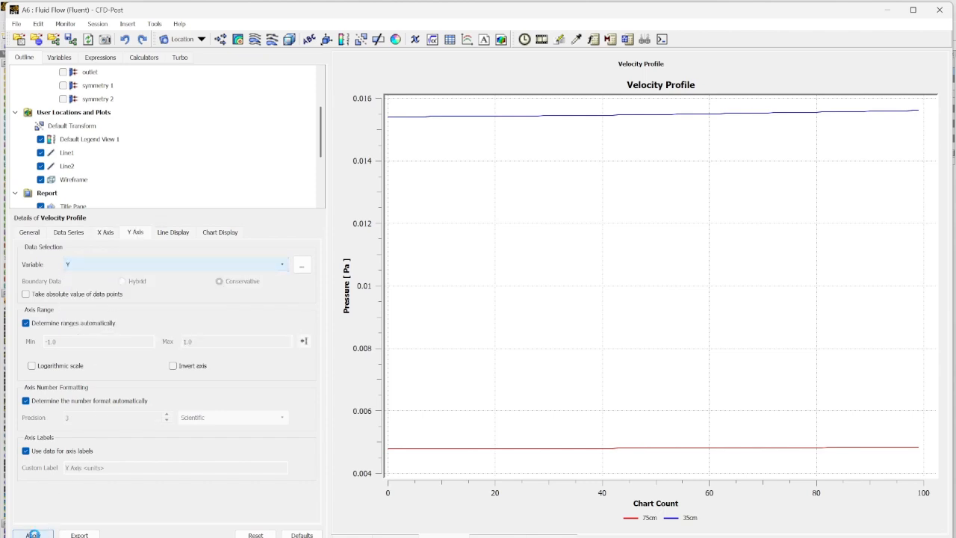
{"action": "left_click", "coordinate": [33, 534]}
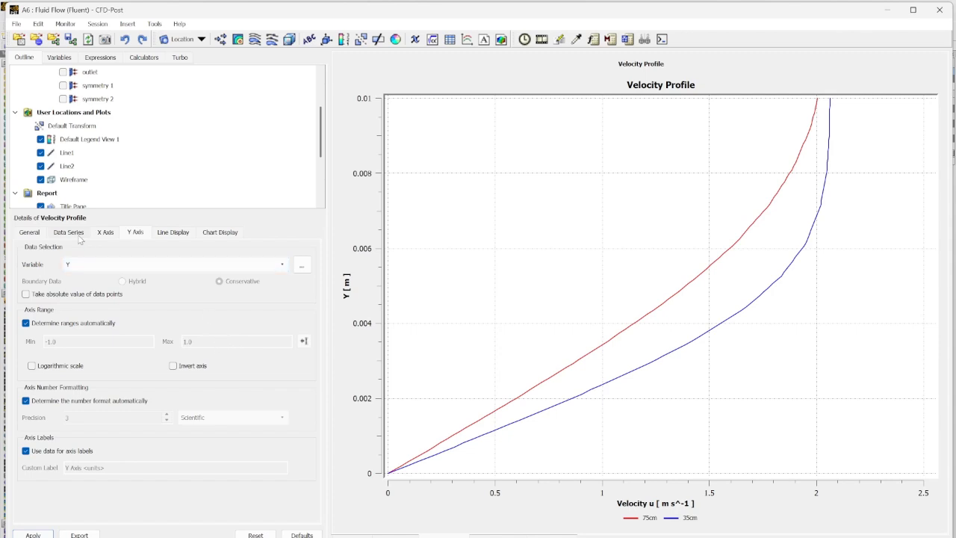
- Extend Line1 by setting the Y coordinate of its second point to 0.1, and apply it
{"action": "left_click", "coordinate": [29, 232]}
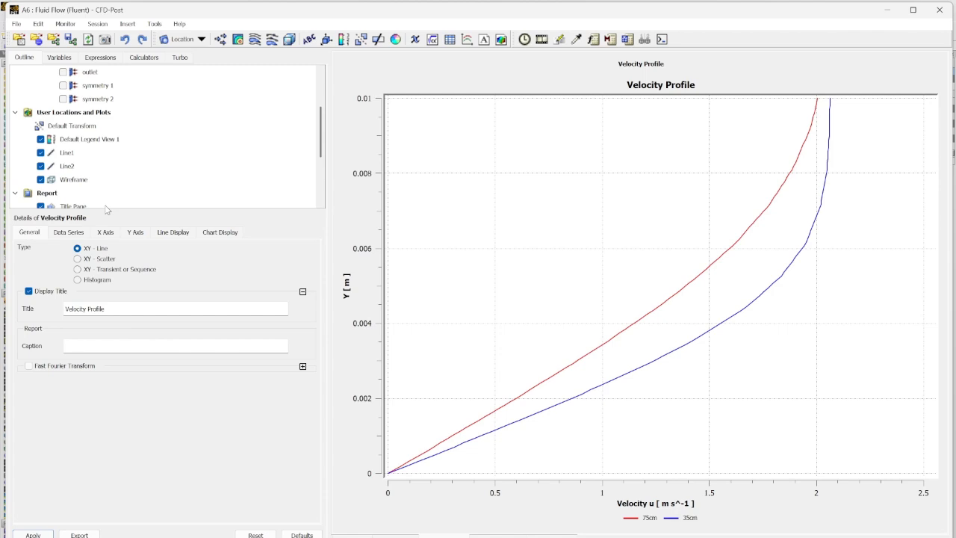
{"action": "left_click", "coordinate": [78, 234]}
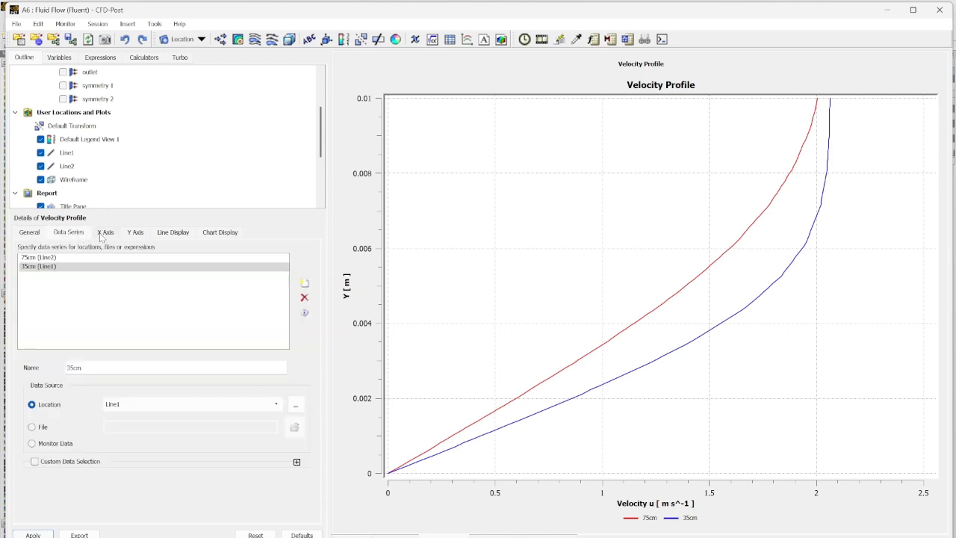
{"action": "left_click", "coordinate": [91, 154]}
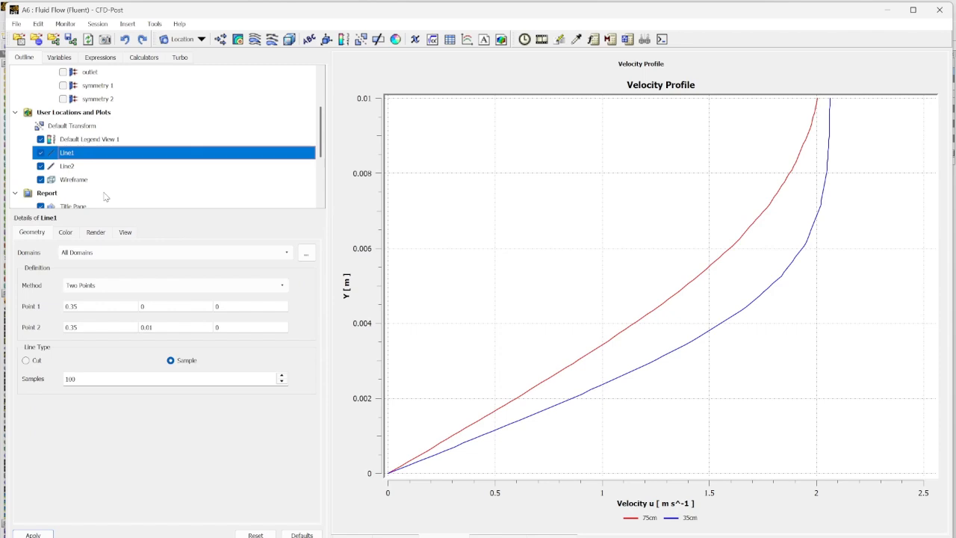
{"action": "left_click", "coordinate": [168, 327]}
{"action": "key", "text": "BackSpace"}
{"action": "key", "text": "BackSpace"}
{"action": "type", "text": "1"}
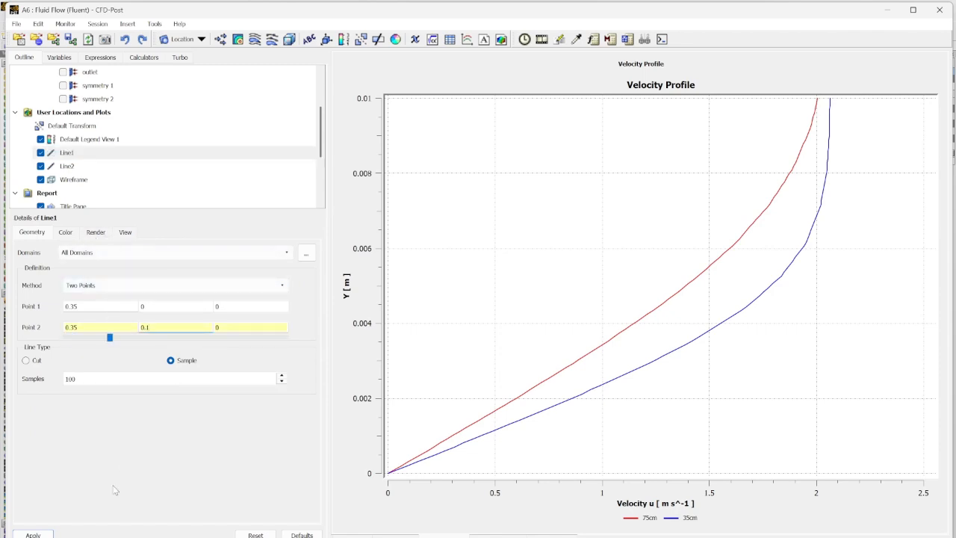
{"action": "left_click", "coordinate": [33, 535]}
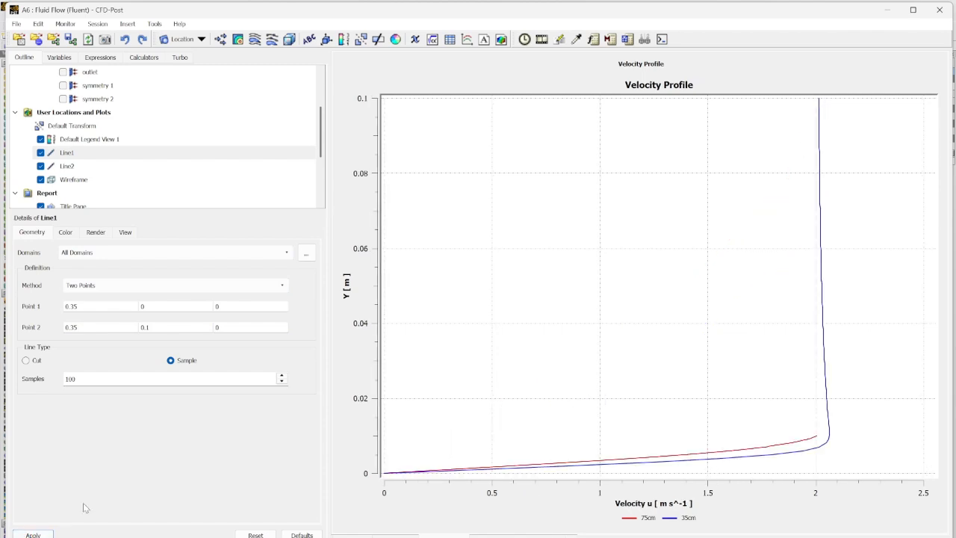
- Extend Line2 by setting the Y coordinate of its second point to 0.1, and apply it
{"action": "left_click", "coordinate": [96, 166]}
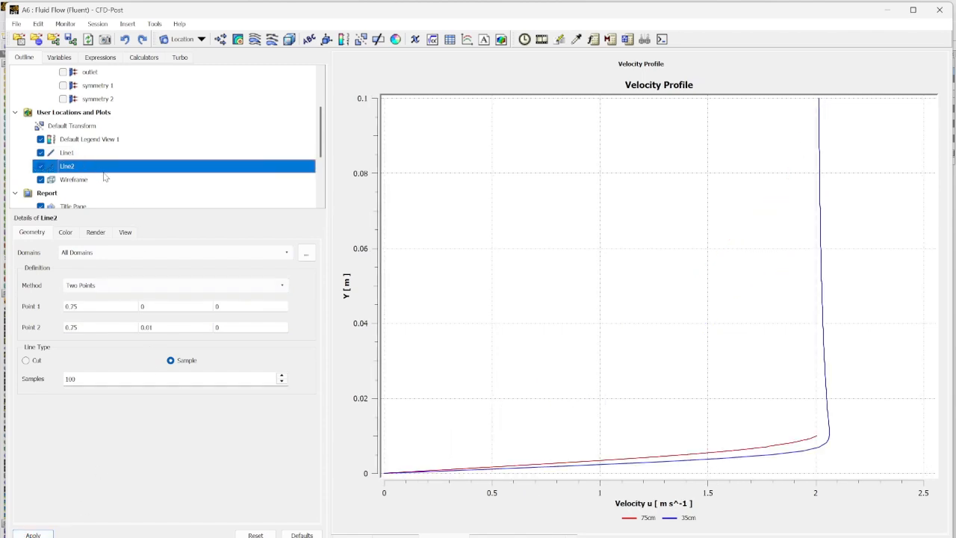
{"action": "left_click", "coordinate": [161, 327]}
{"action": "key", "text": "BackSpace"}
{"action": "key", "text": "BackSpace"}
{"action": "type", "text": "1"}
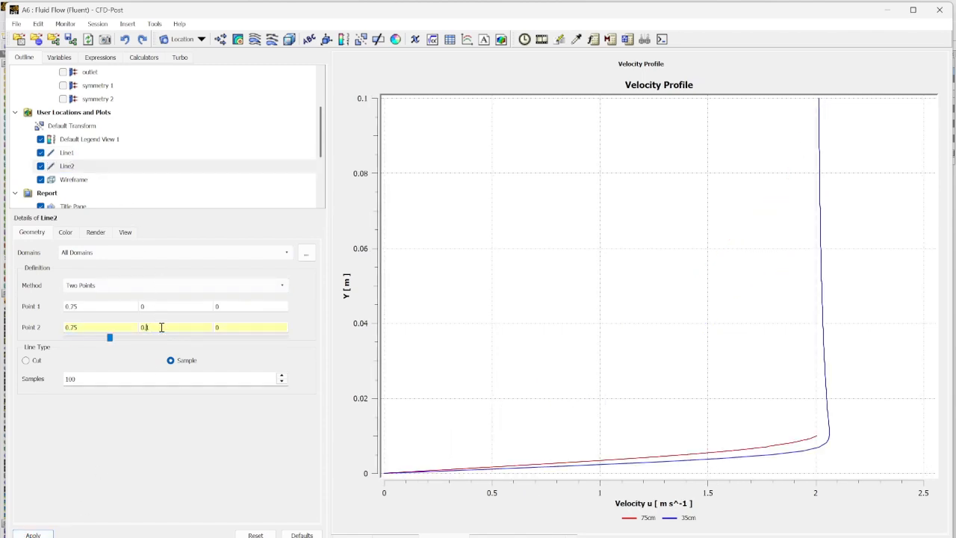
{"action": "left_click", "coordinate": [34, 535]}
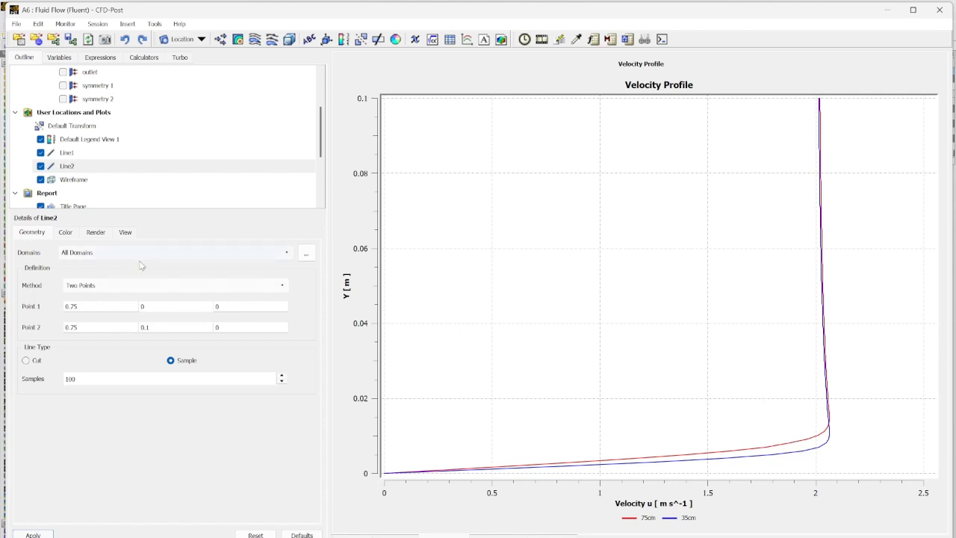
- Open the details of the Velocity Profile chart in the report to review the two velocity curves
{"action": "scroll", "coordinate": [117, 183], "scroll_direction": "down", "scroll_amount": 3}
{"action": "left_click", "coordinate": [98, 180]}
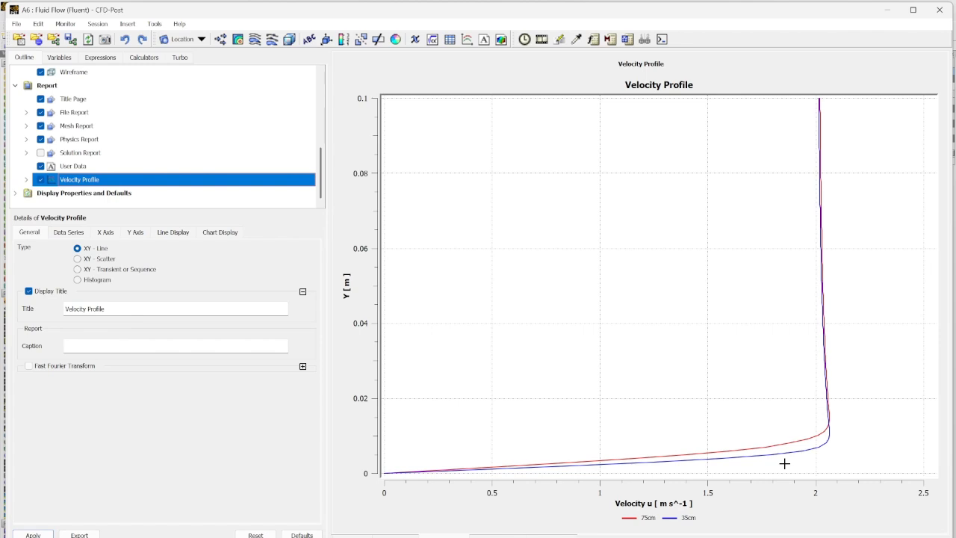
{"action": "mouse_move", "coordinate": [696, 537]}
{"action": "left_click", "coordinate": [695, 537]}
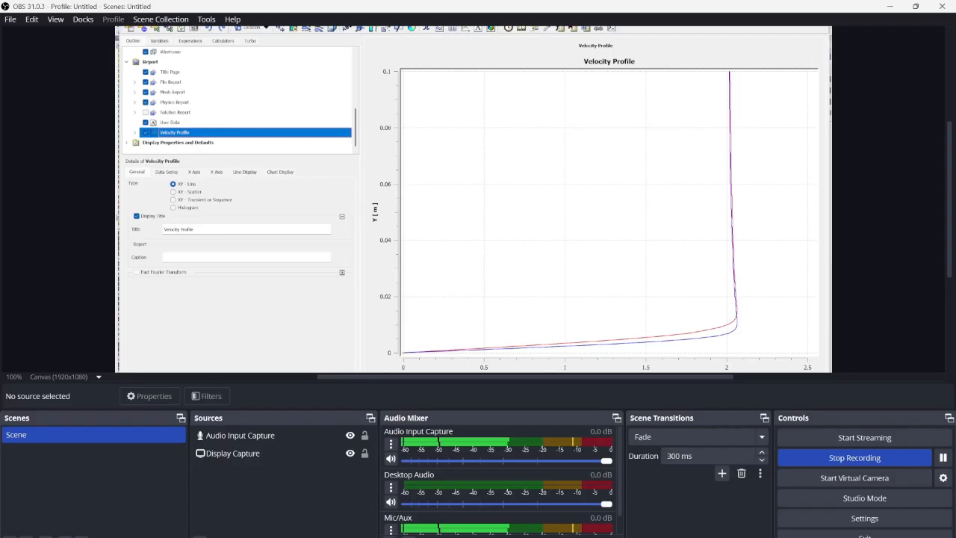